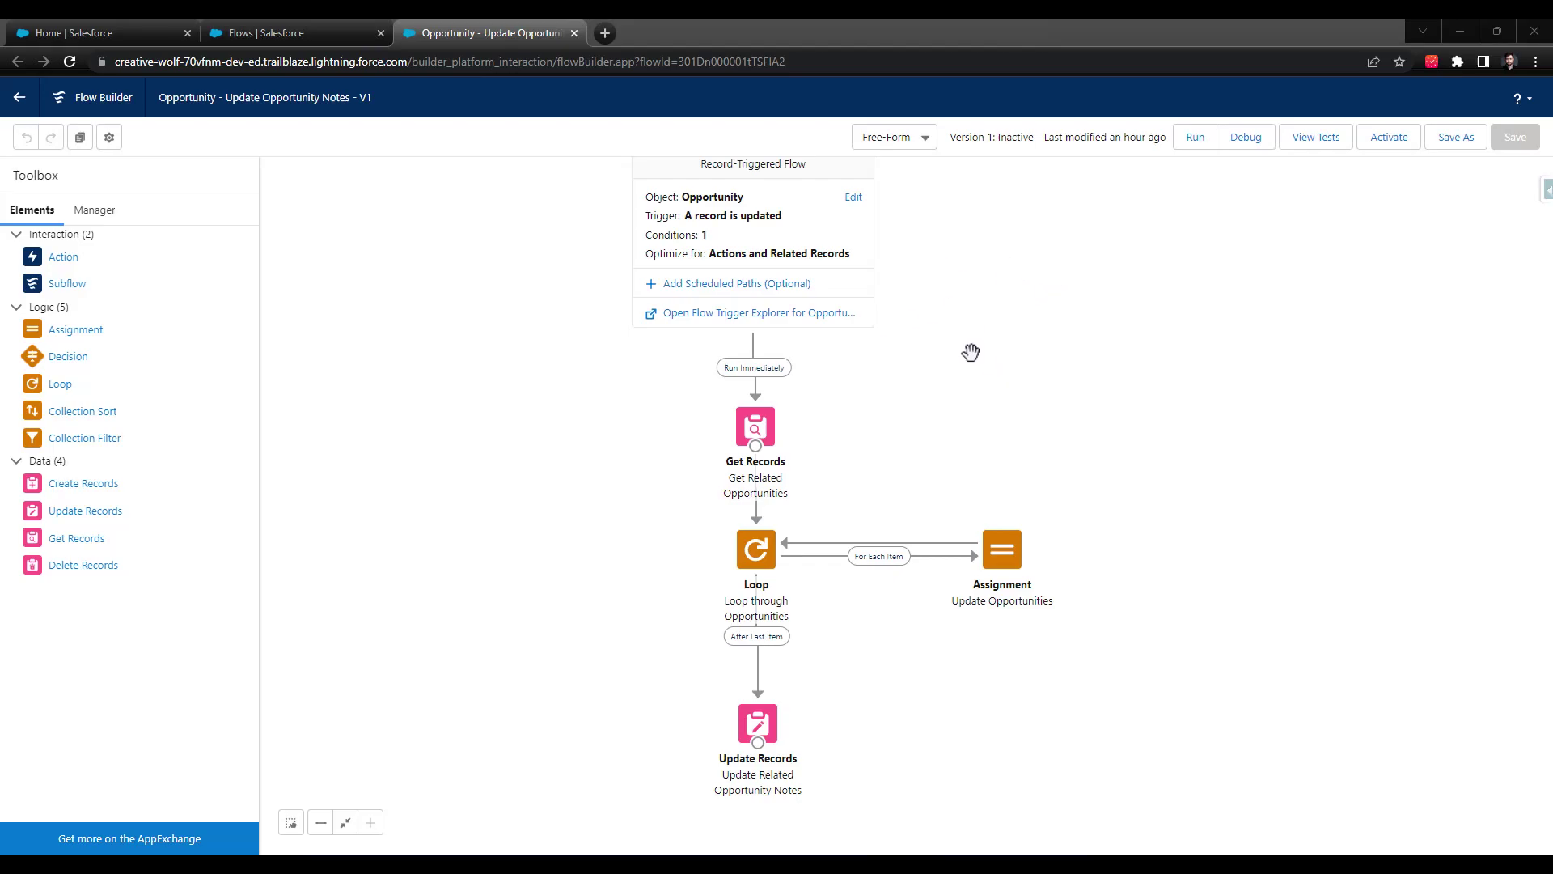
Step: Open the Edge Emergency Generator opportunity from the All Opportunities list view
click(119, 33)
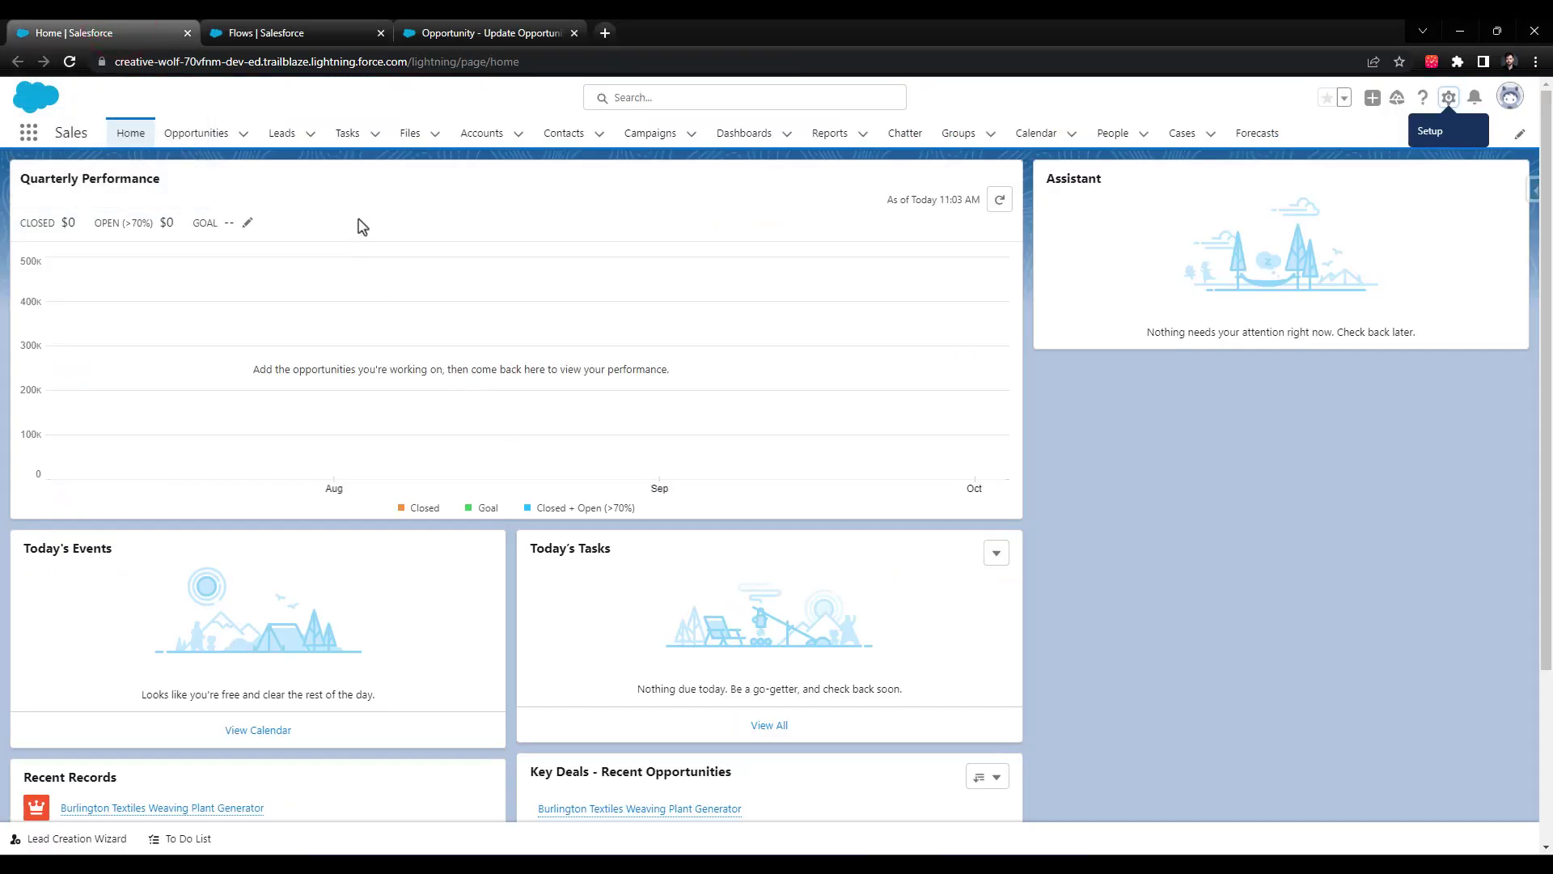
click(196, 134)
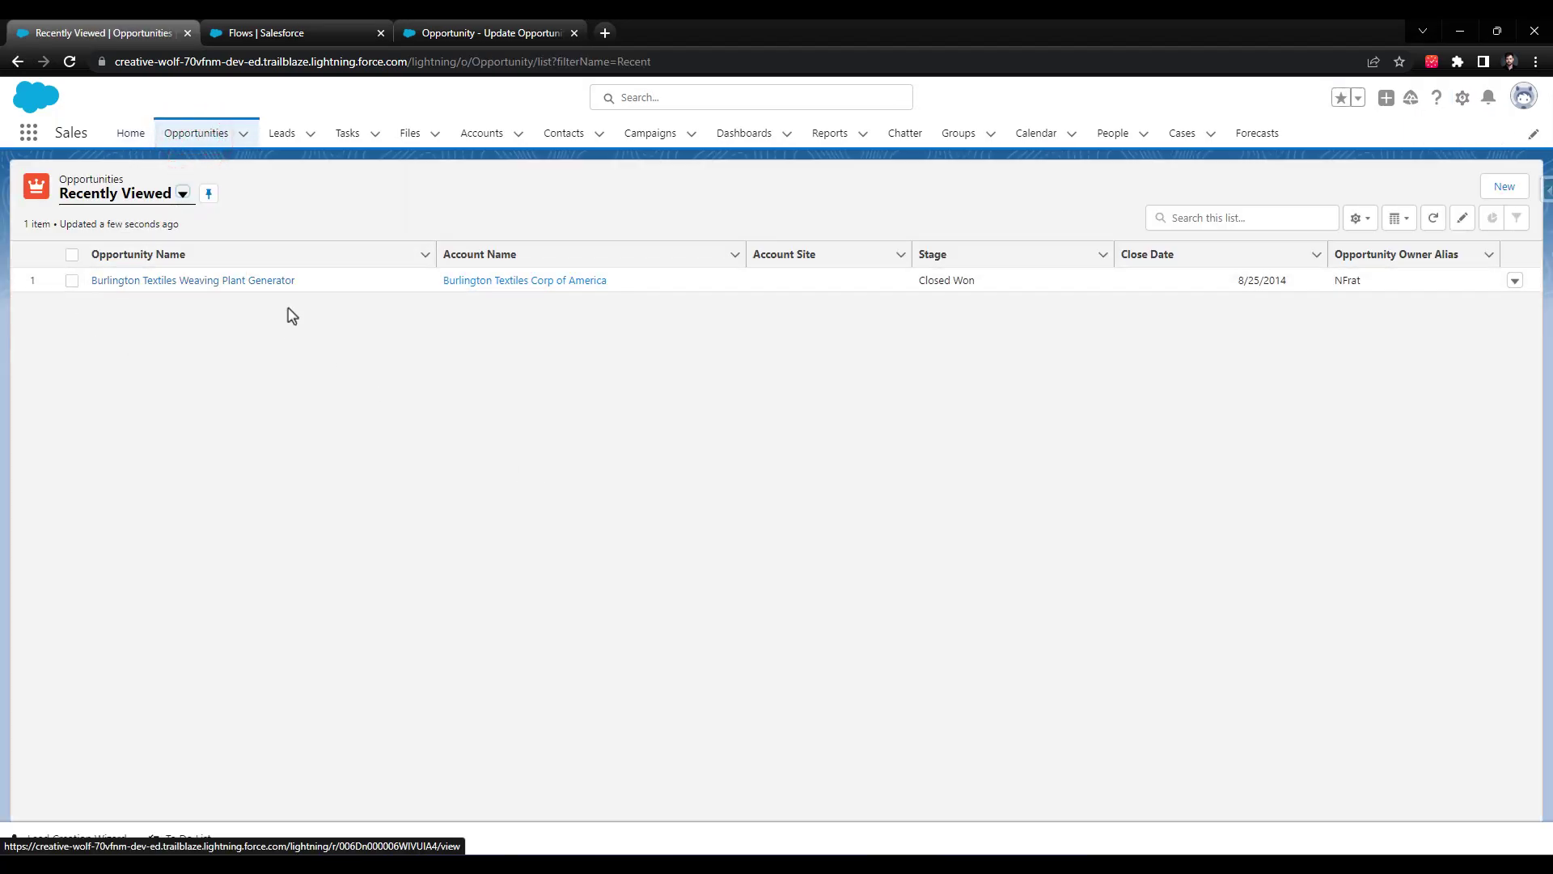
click(181, 194)
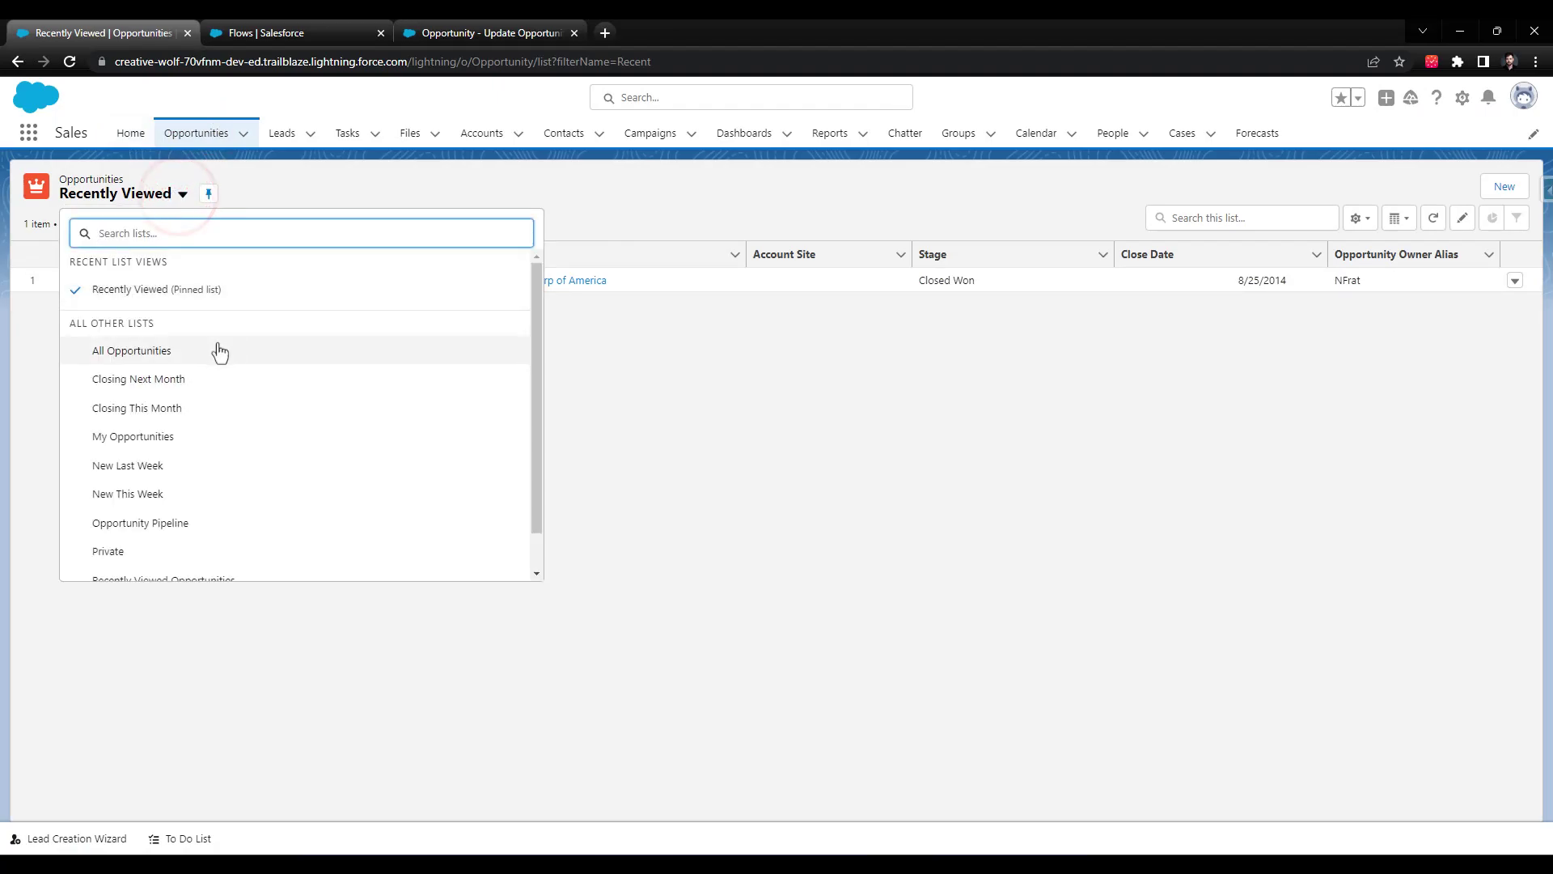
click(219, 352)
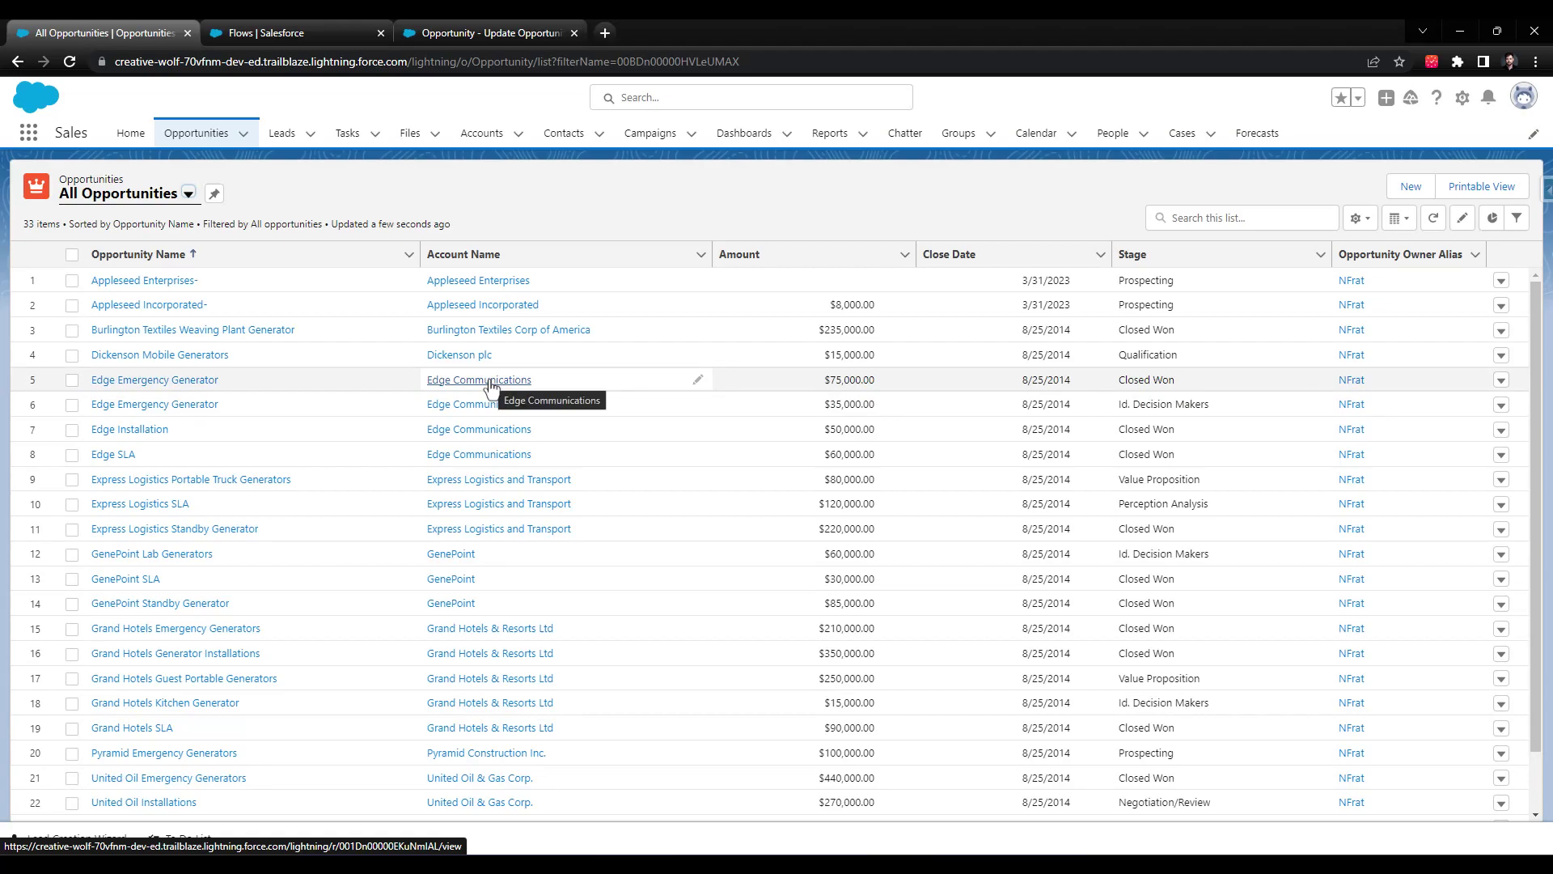
click(118, 386)
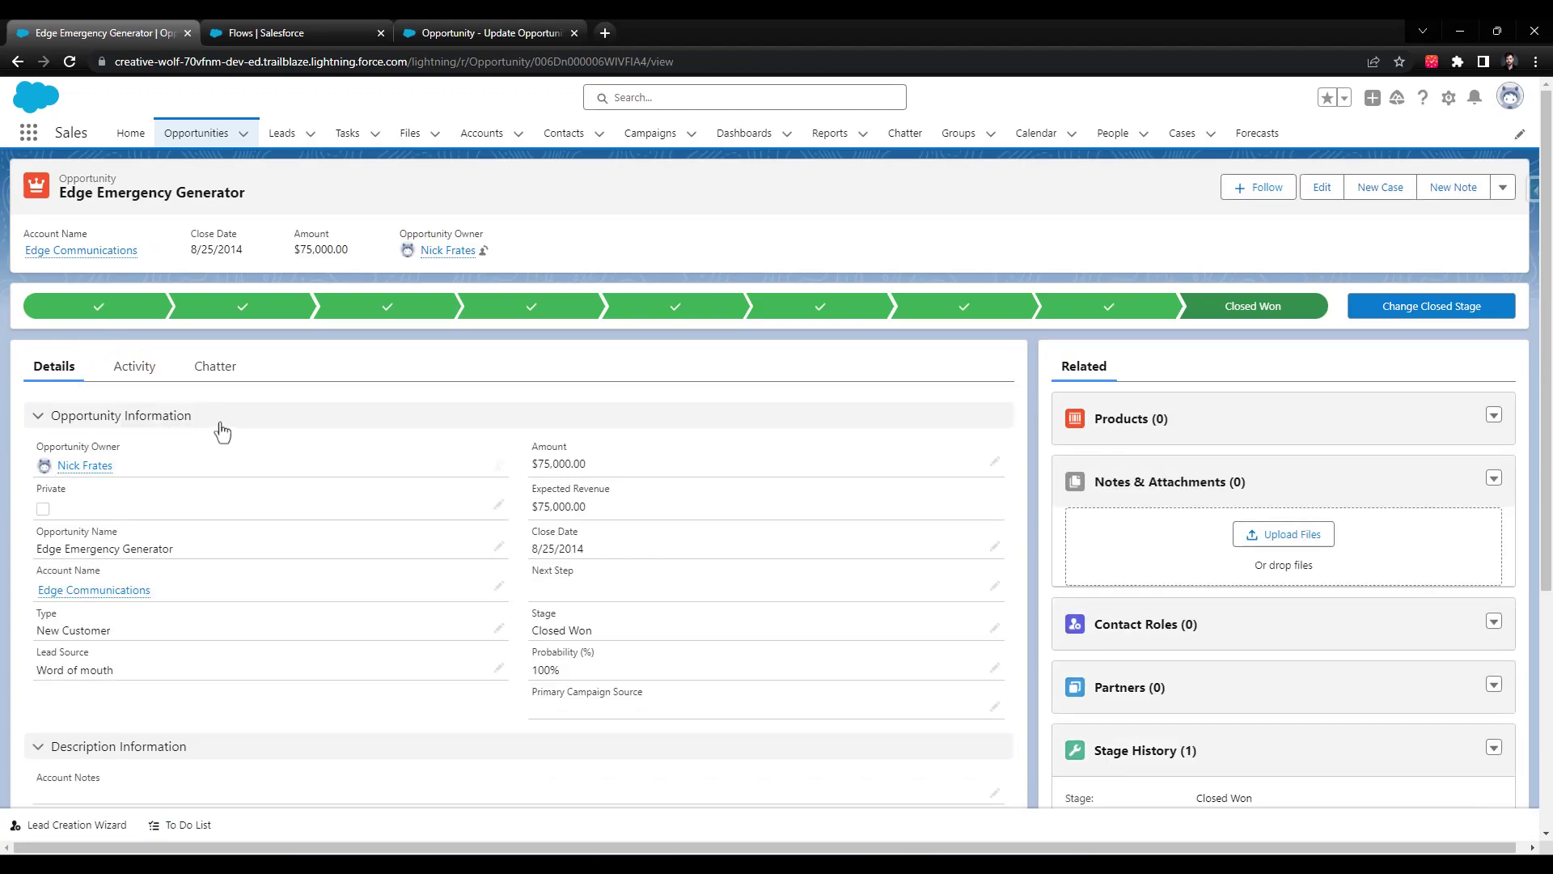
Step: Rename the opportunity to 'Edge Emergency Generator Test' and save the record
scroll(222, 433, down, 1)
double_click(595, 62)
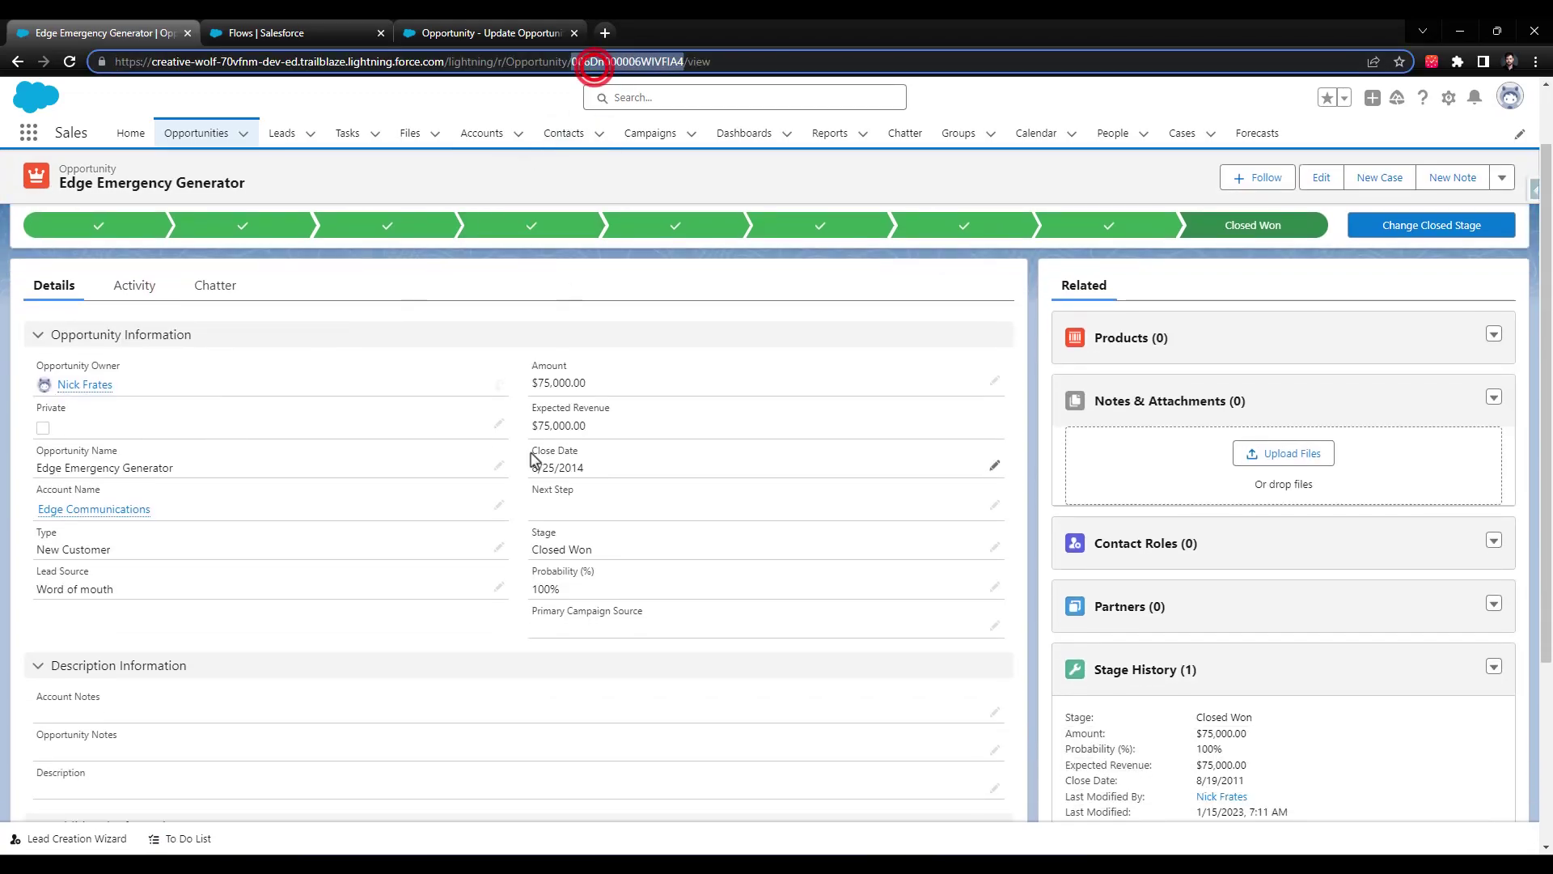
scroll(110, 234, up, 1)
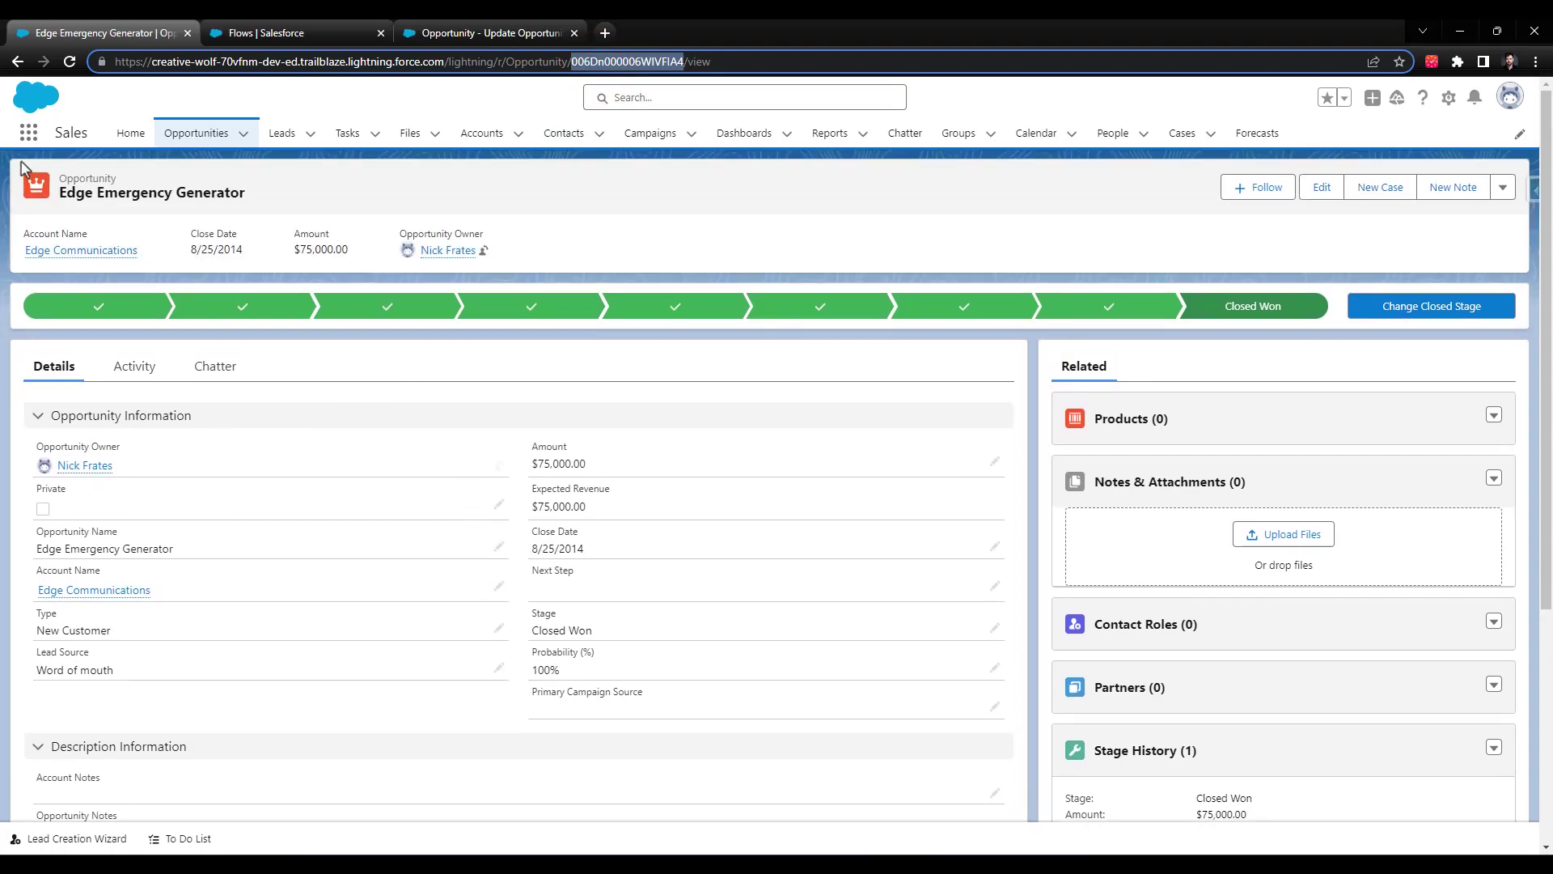
click(497, 548)
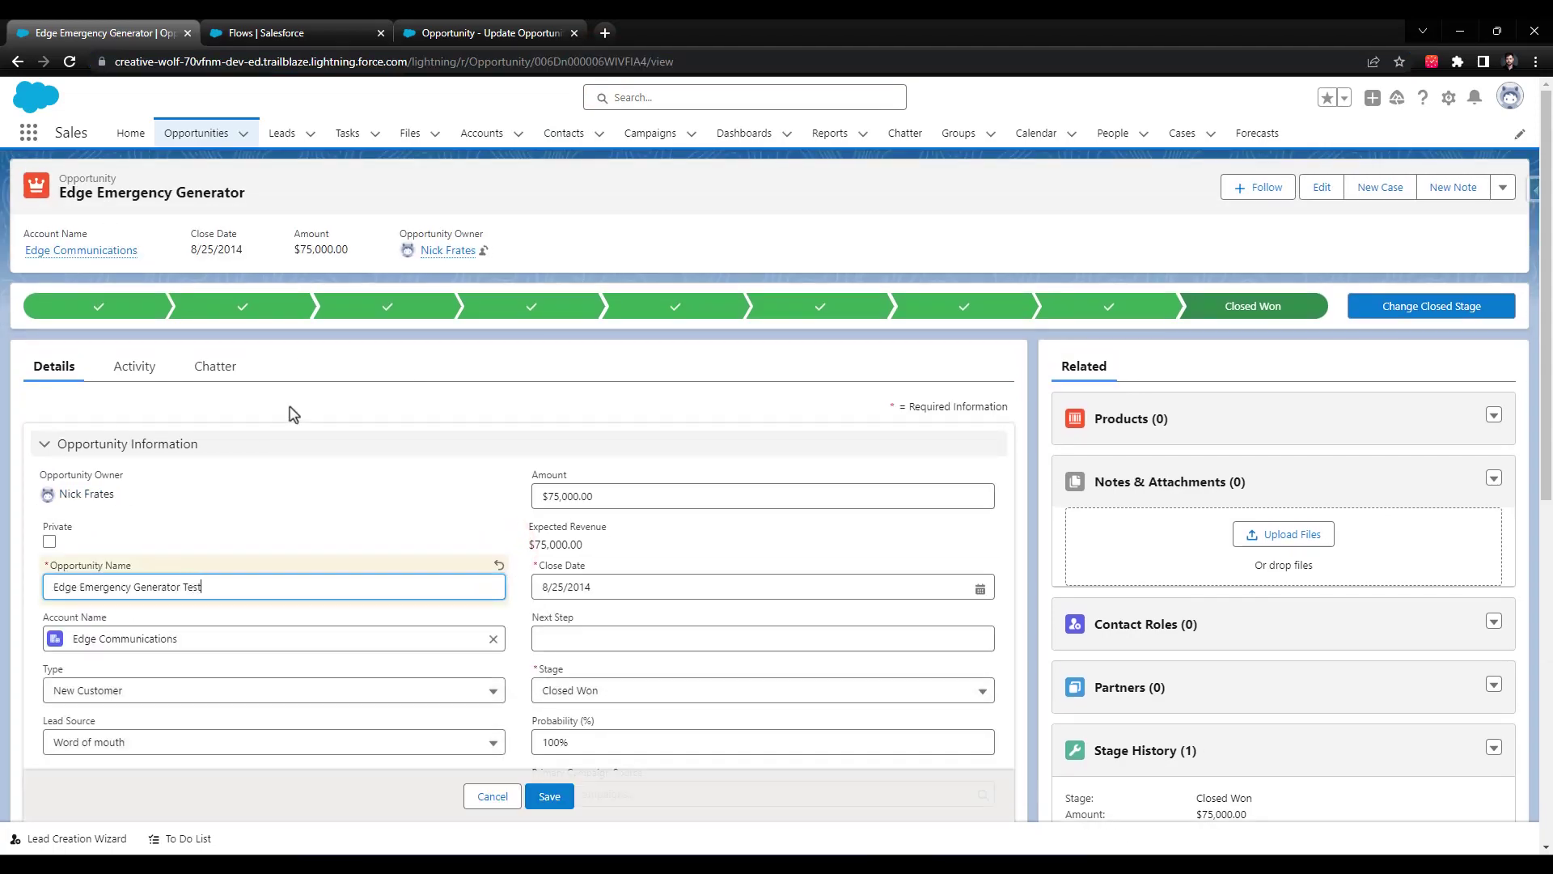
click(324, 463)
click(559, 785)
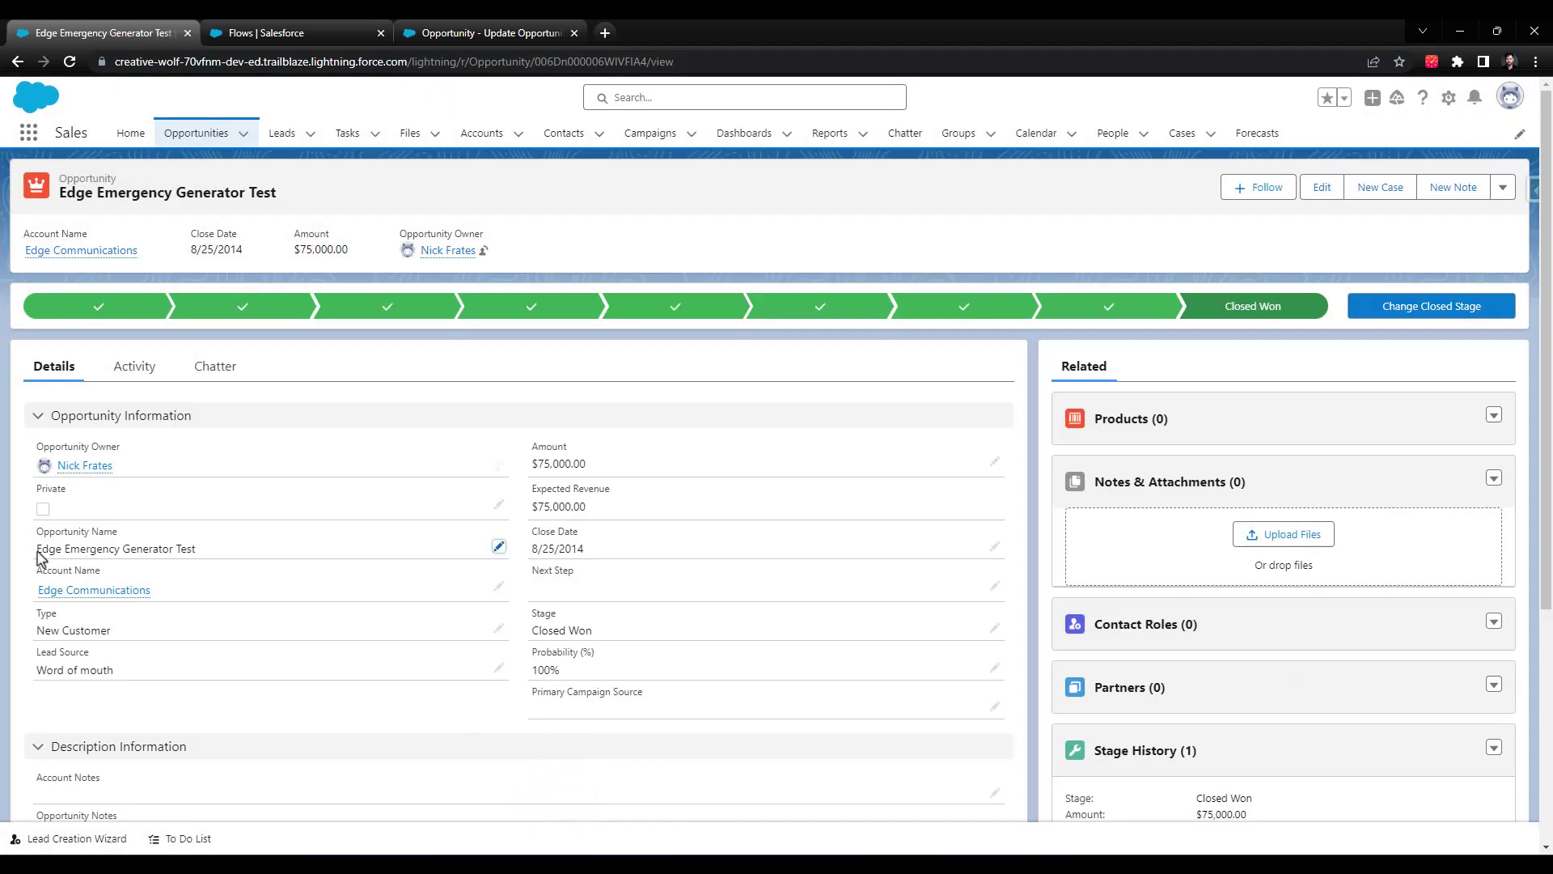
scroll(197, 562, down, 2)
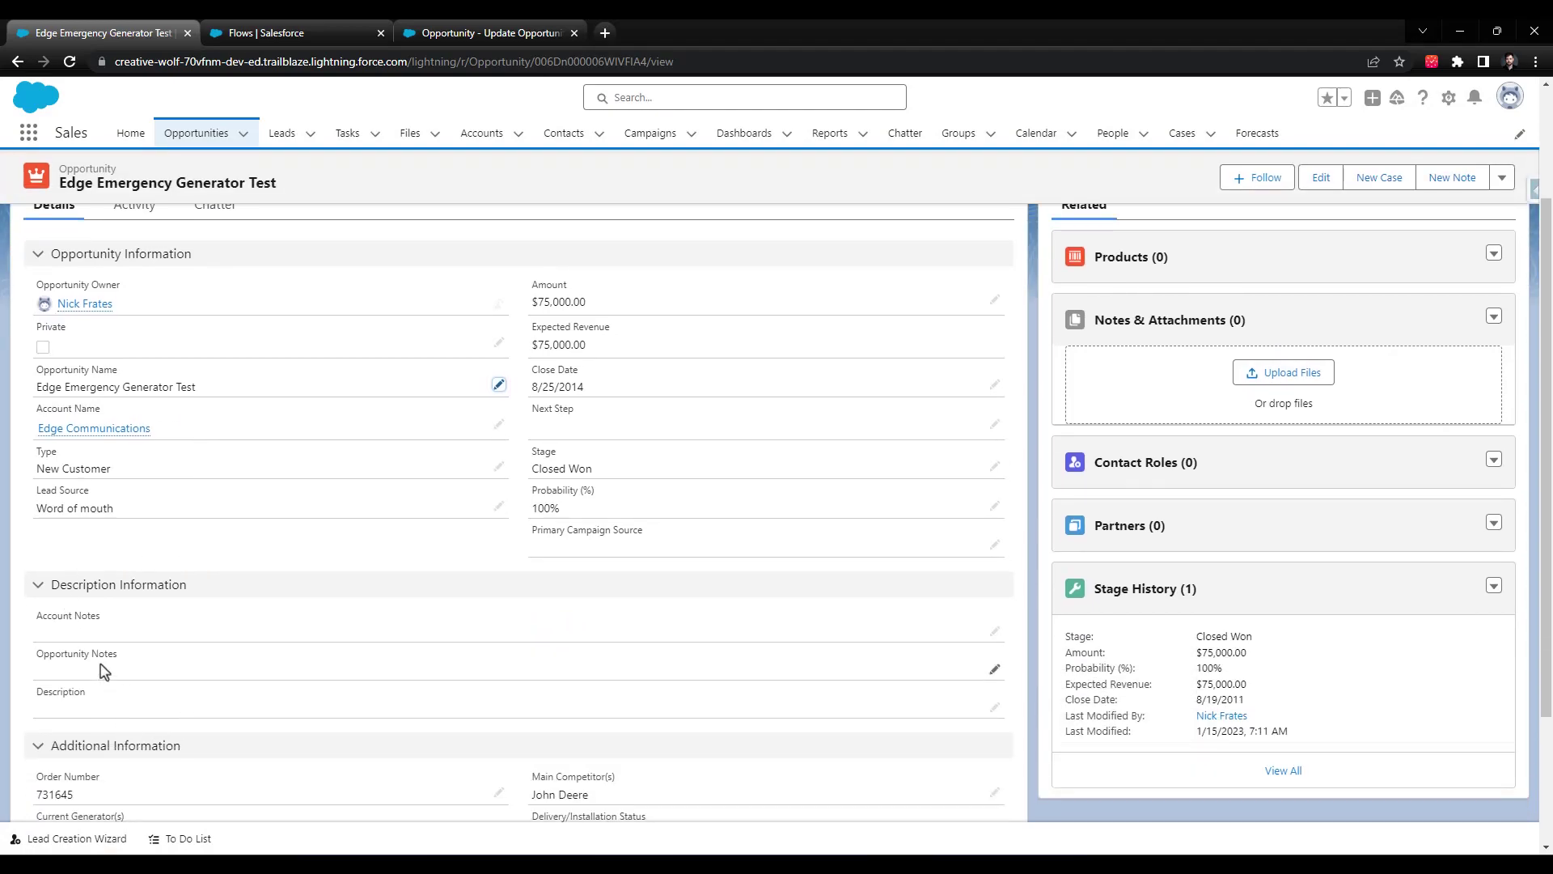
Step: Start a flow debug run with Edge Emergency Generator Test as the triggering opportunity
click(528, 22)
click(1252, 139)
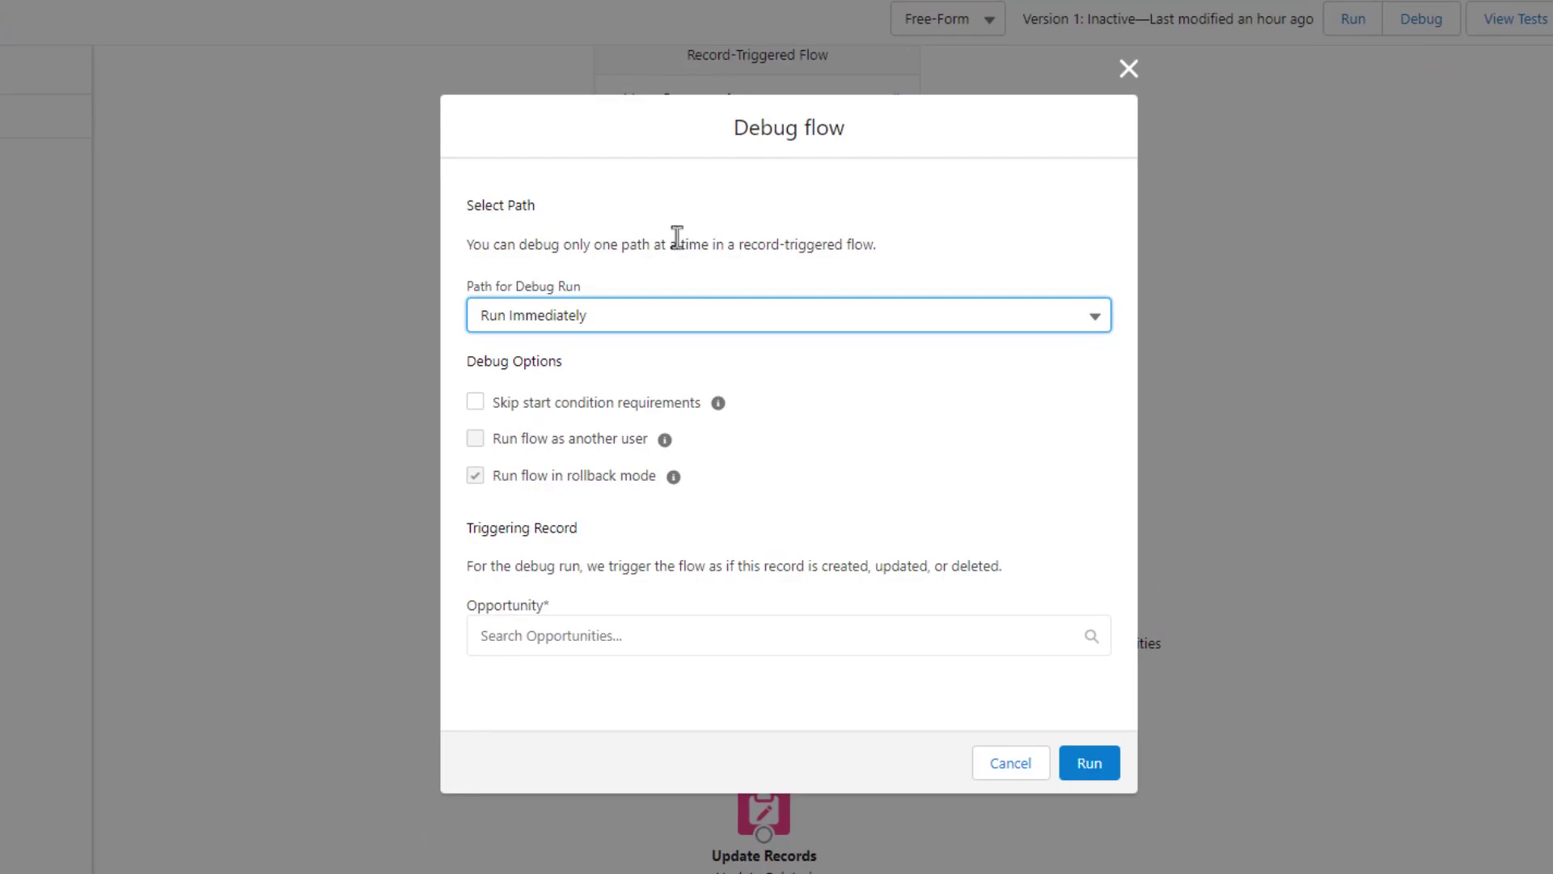
click(590, 657)
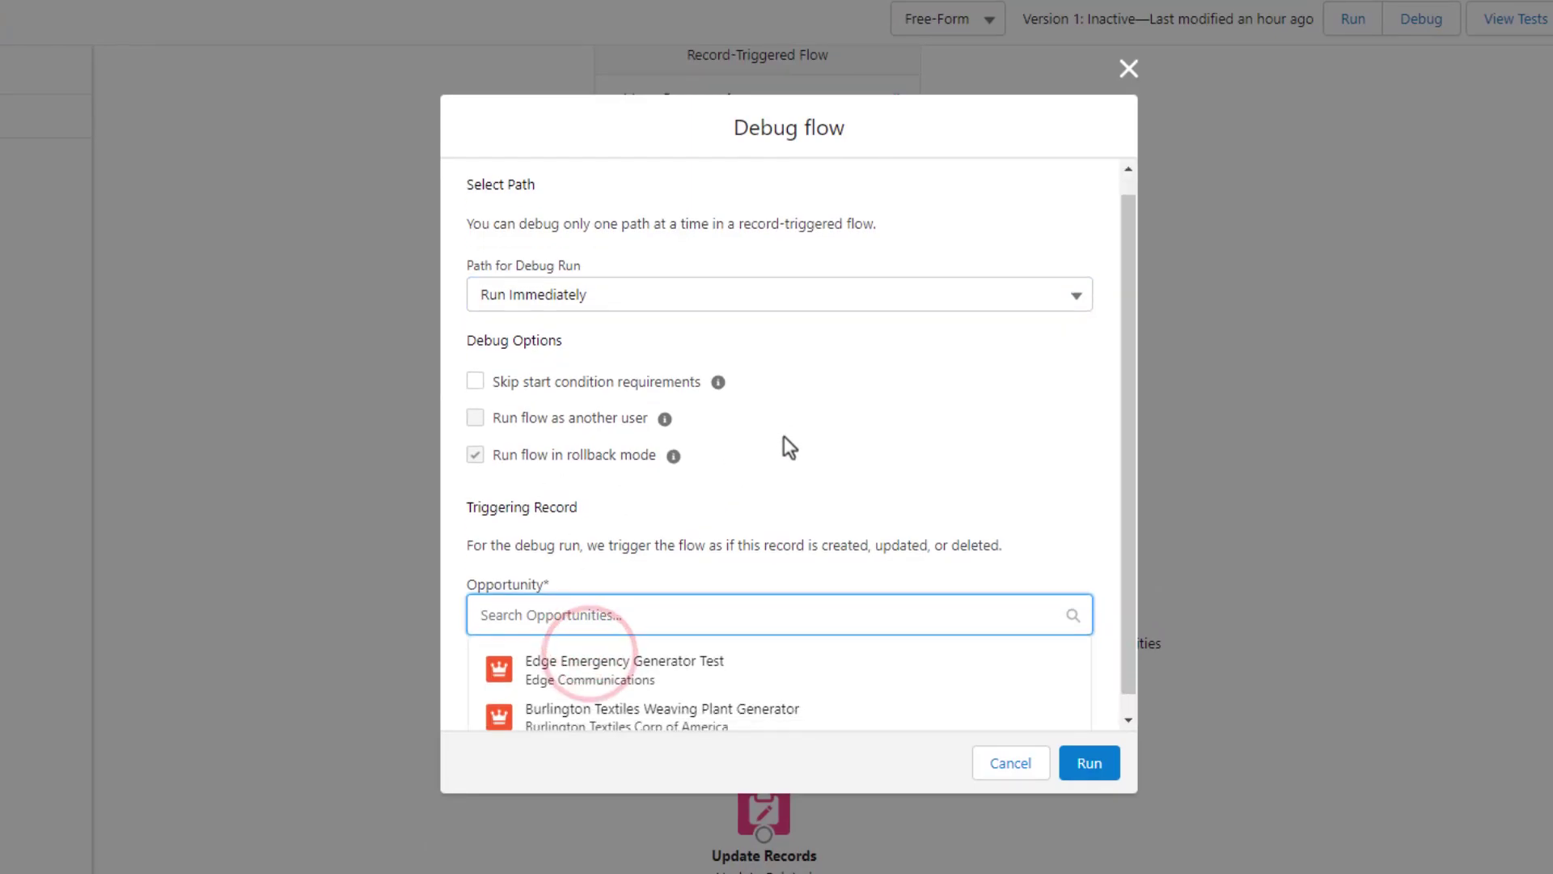
click(621, 660)
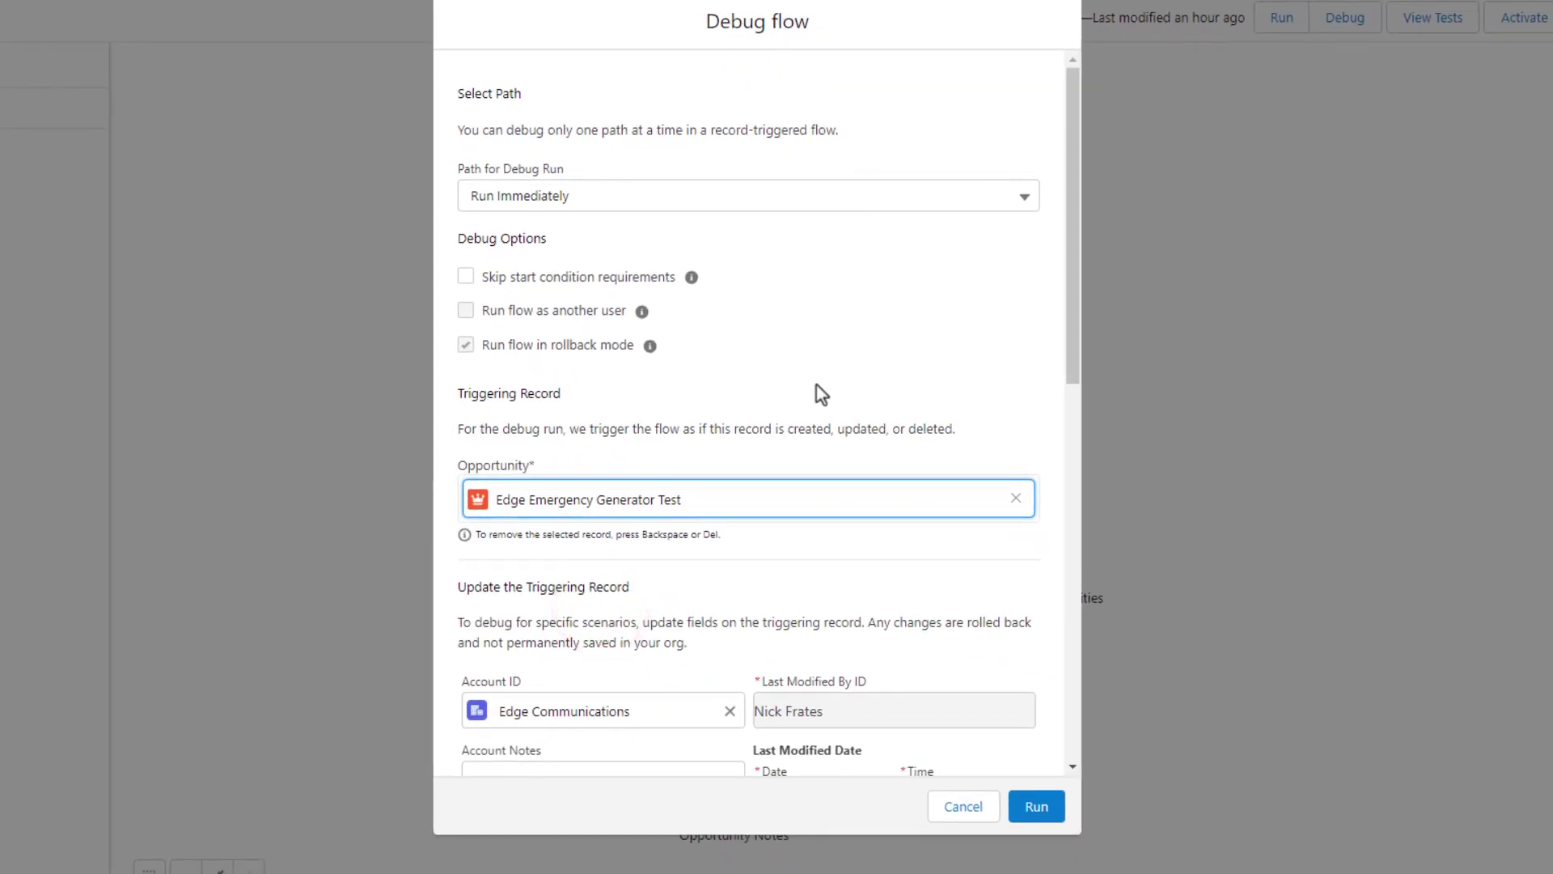
Step: Review the Debug flow dialog's settings, leaving rollback mode on
scroll(818, 392, down, 3)
scroll(845, 437, up, 1)
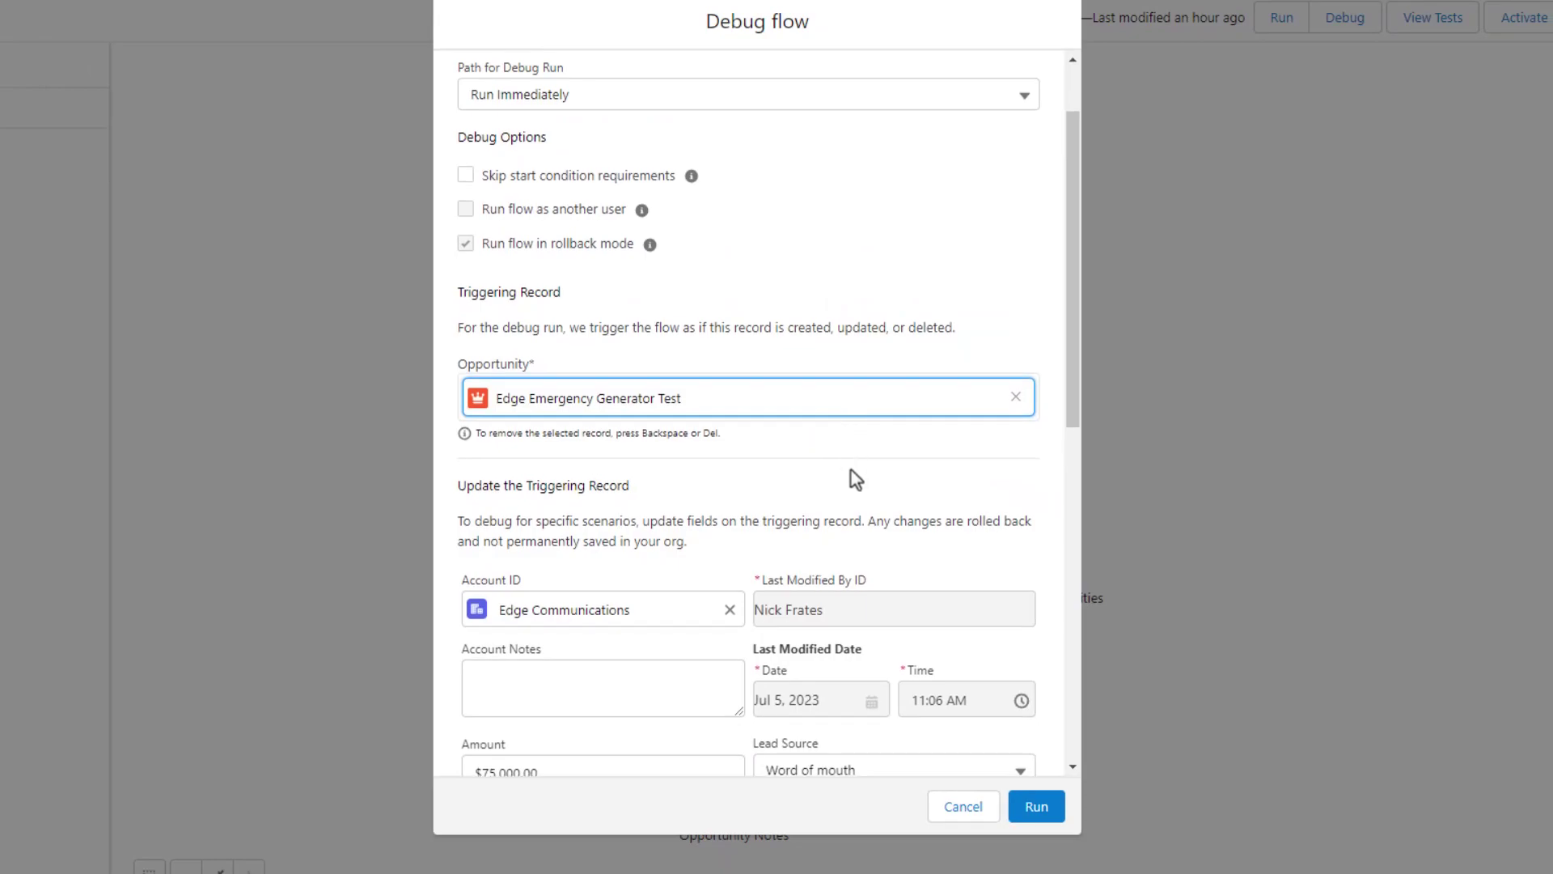
scroll(859, 467, up, 1)
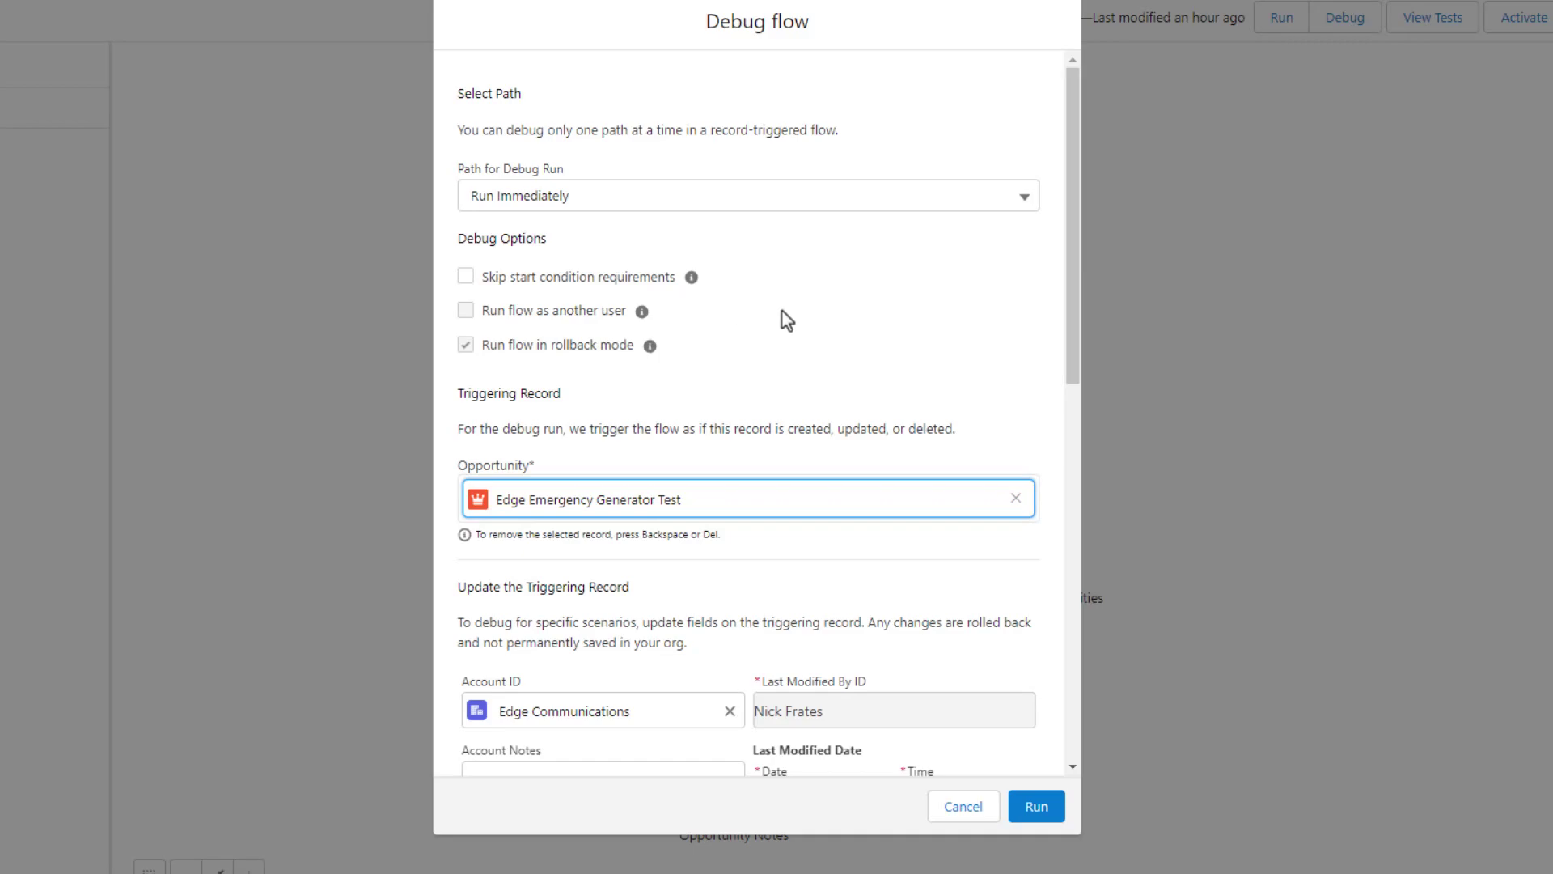
scroll(801, 340, down, 1)
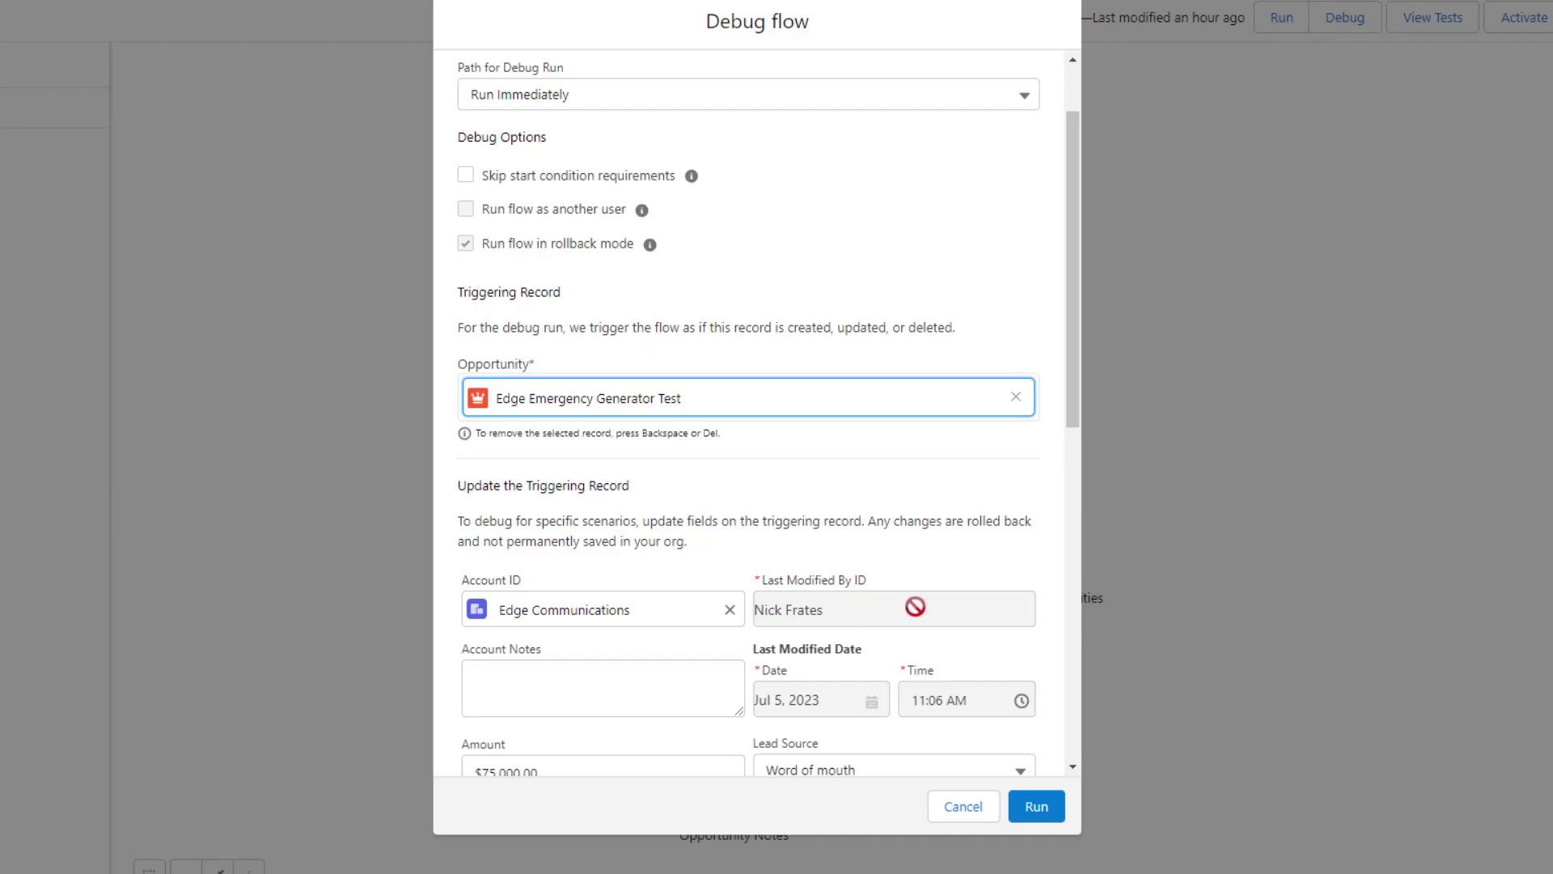
scroll(915, 607, down, 1)
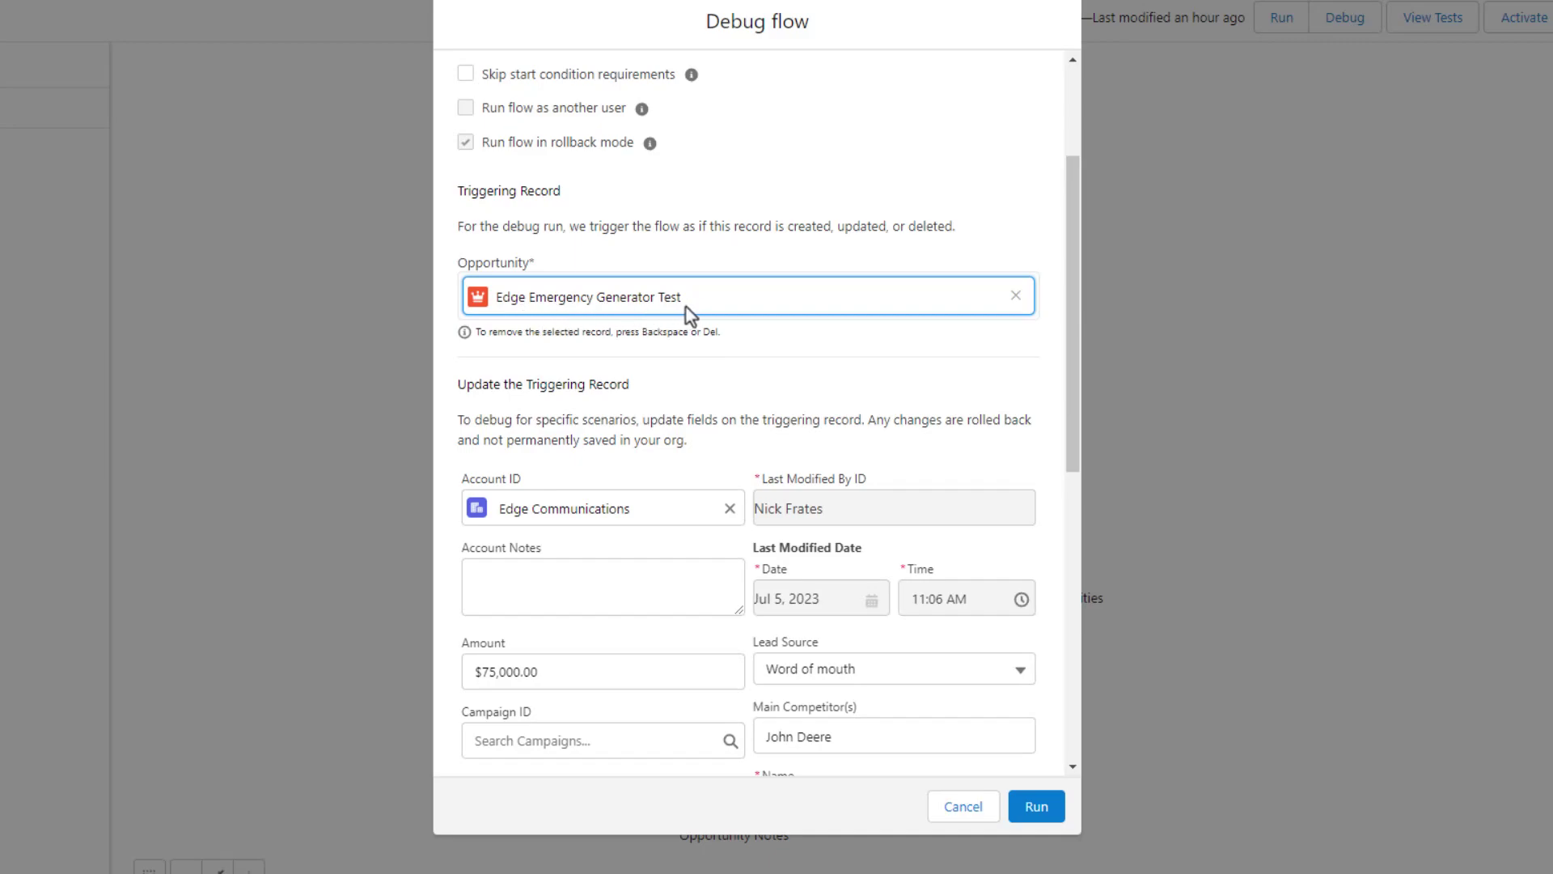
scroll(723, 457, down, 3)
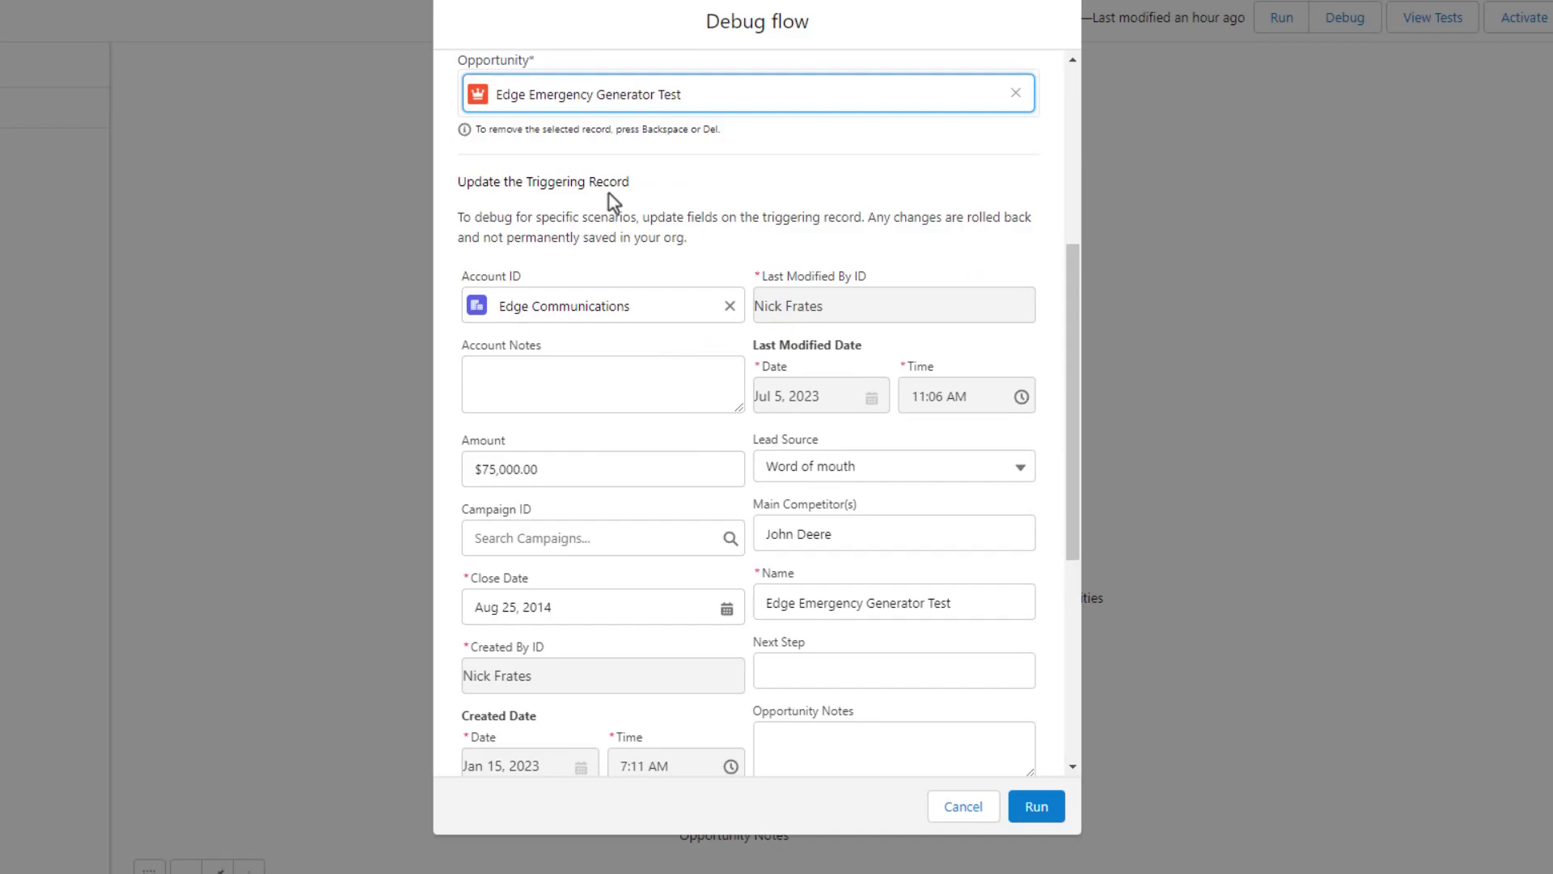
scroll(804, 269, up, 3)
scroll(841, 396, down, 3)
scroll(804, 312, up, 3)
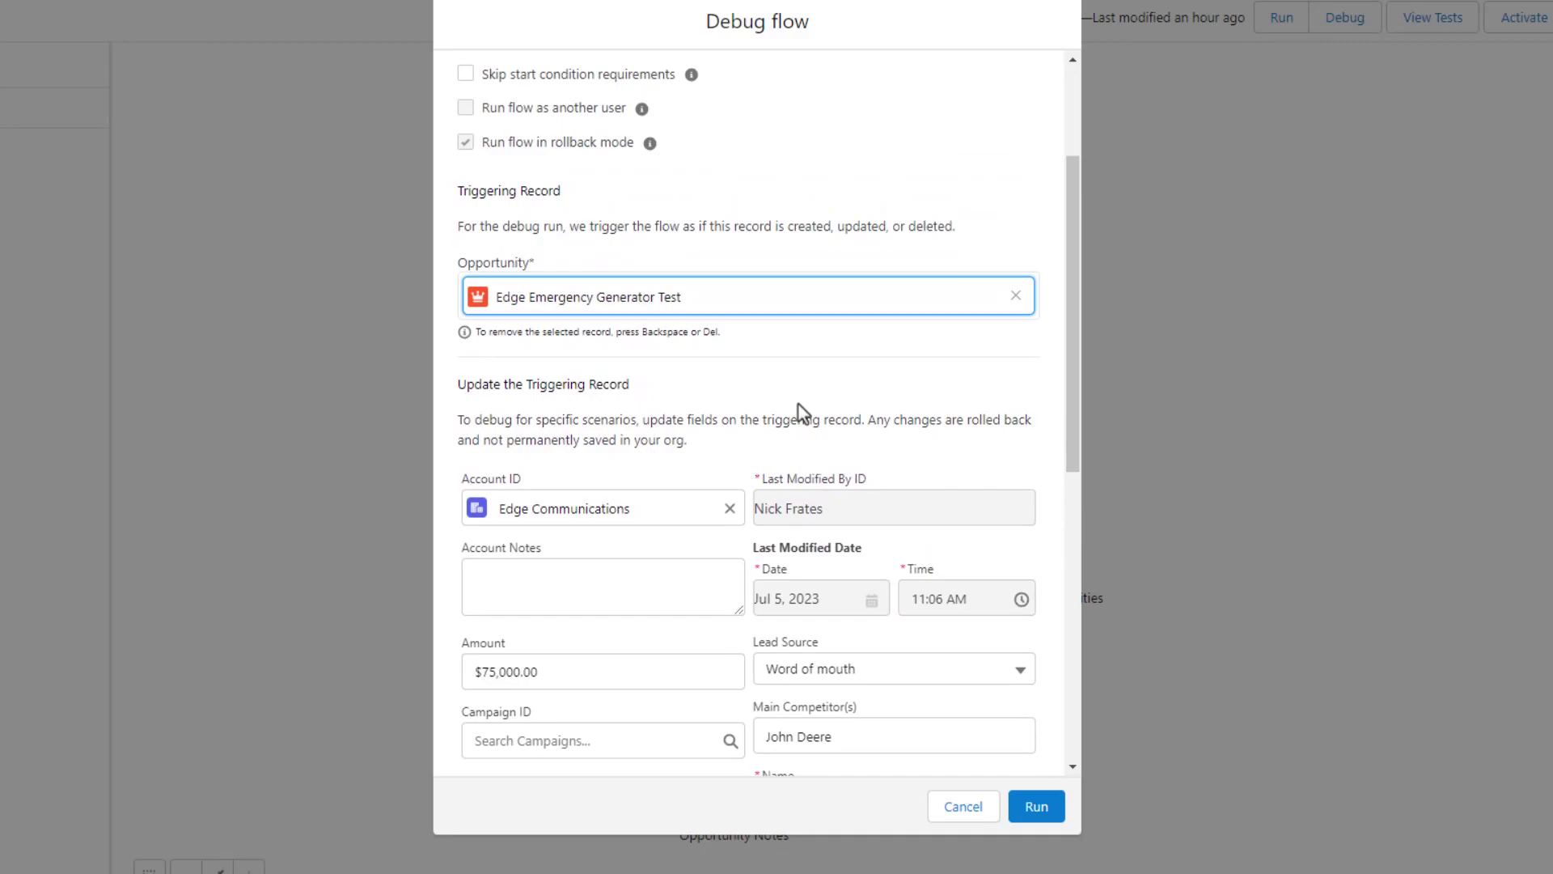
scroll(799, 411, down, 2)
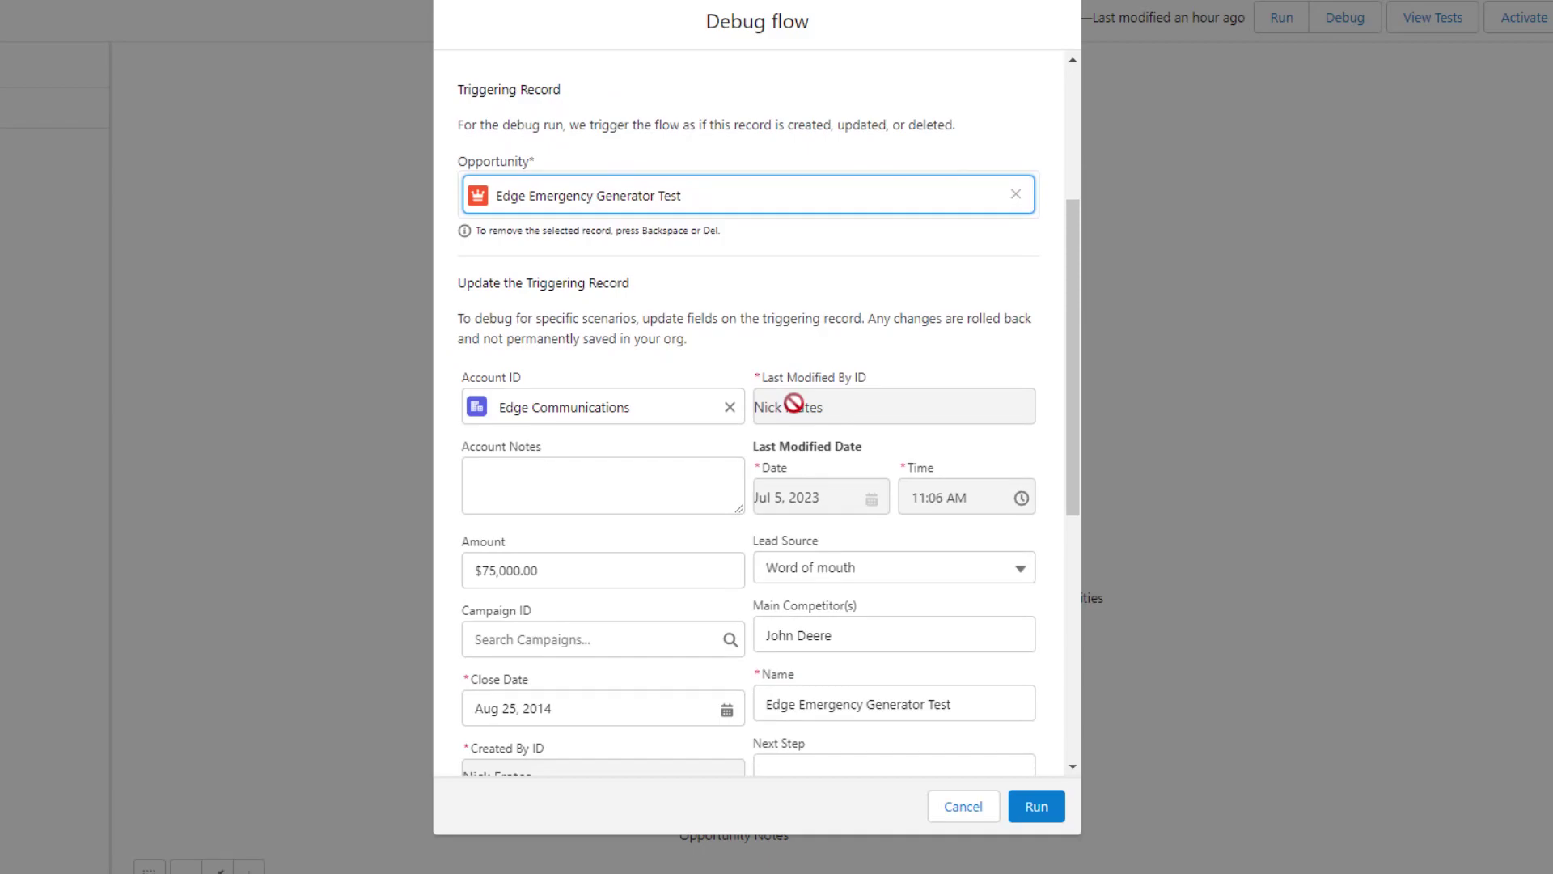
scroll(828, 279, down, 2)
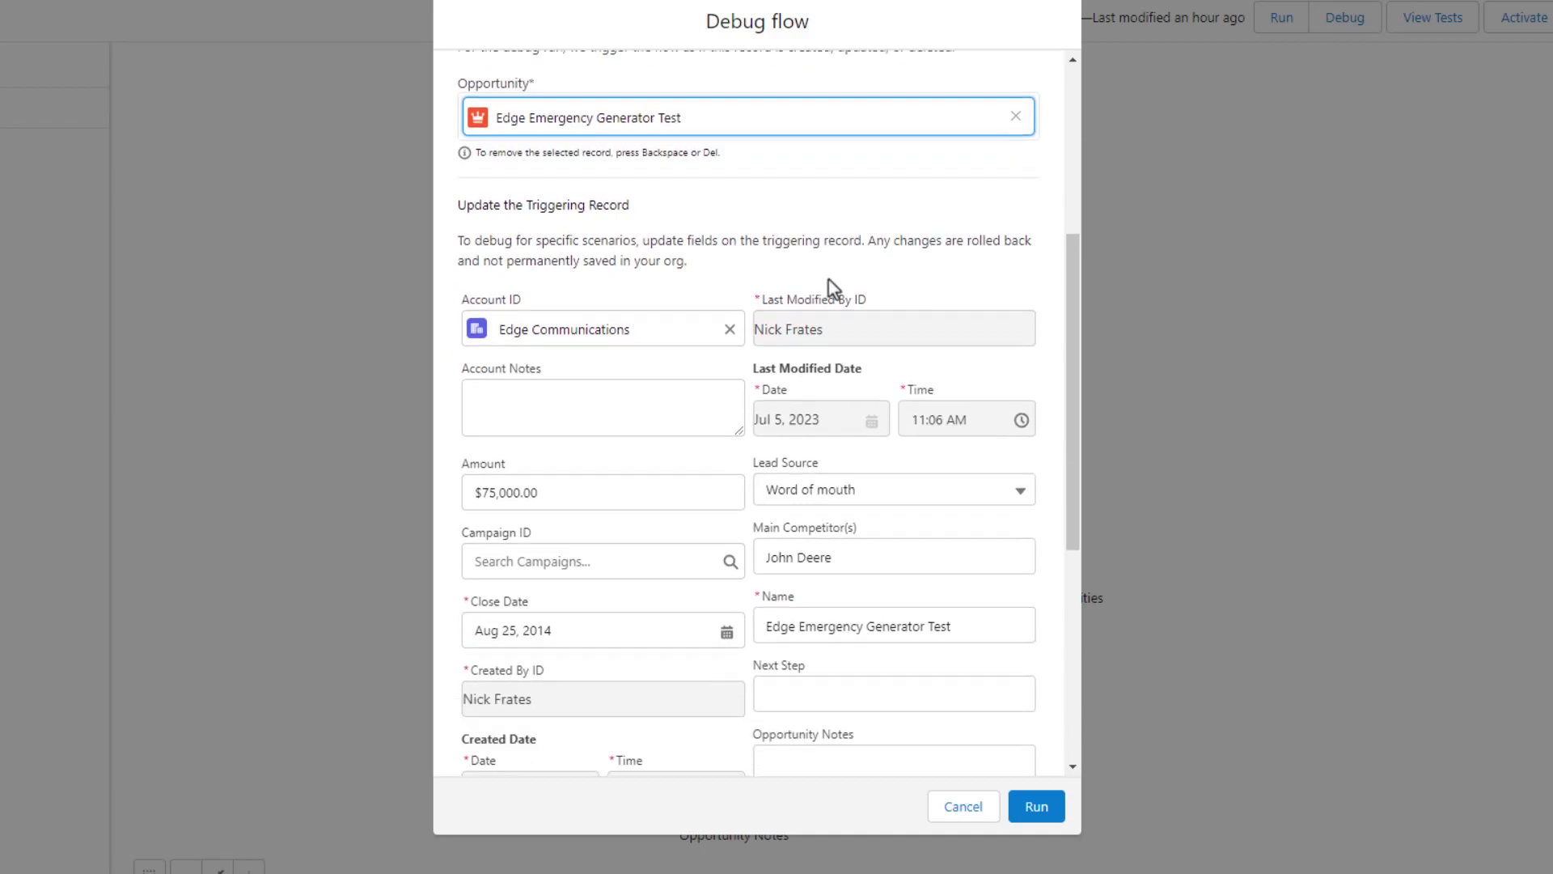
scroll(826, 275, down, 2)
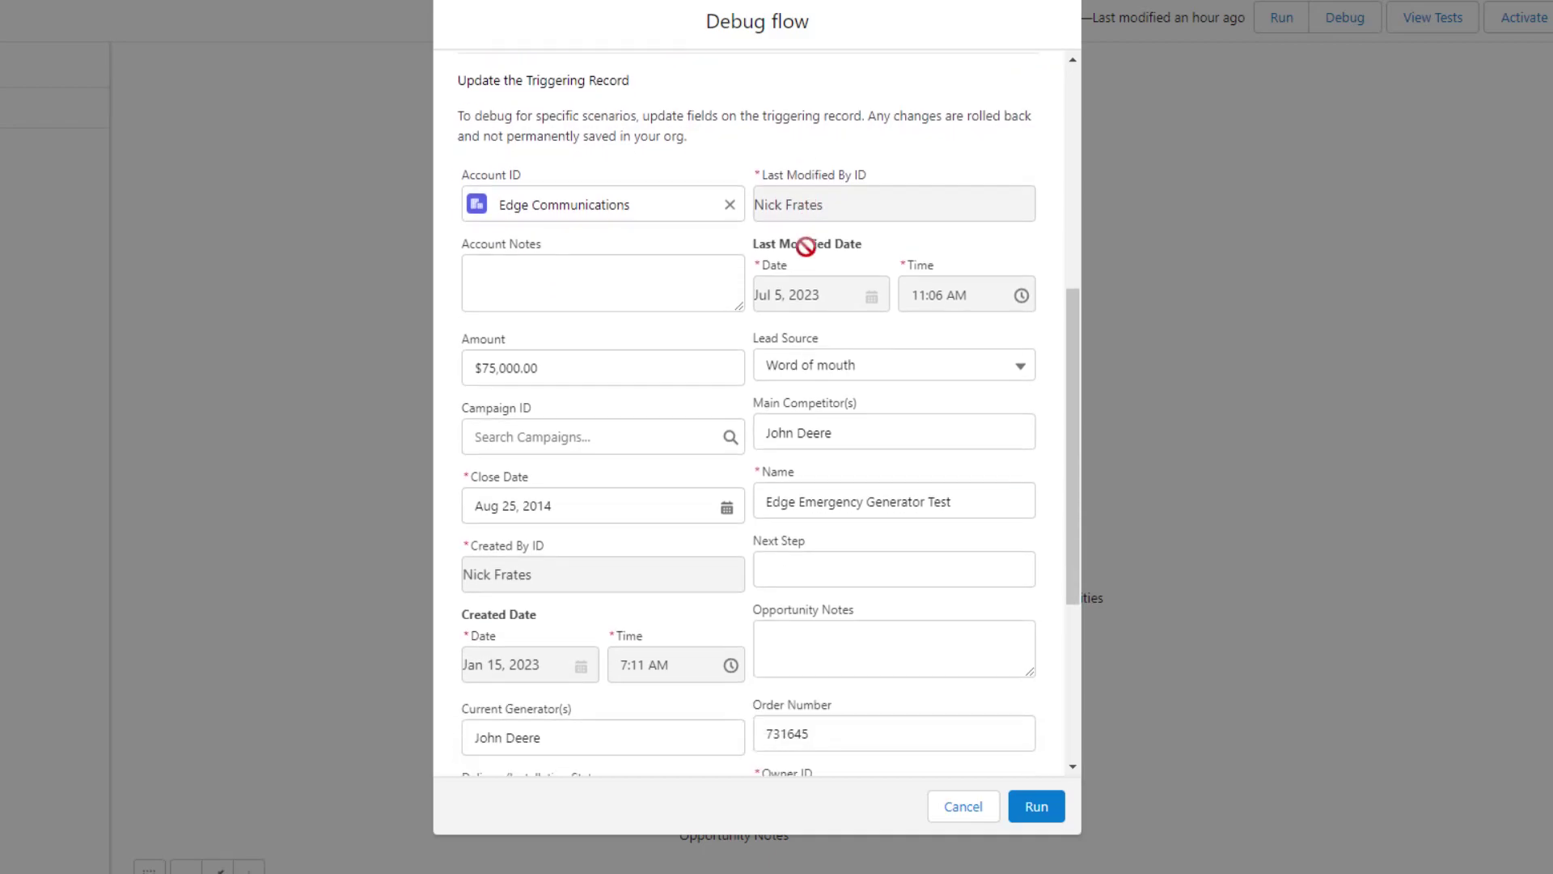
Step: Set Opportunity Notes to 'My first notes' in the debug dialog and run the debug
click(776, 637)
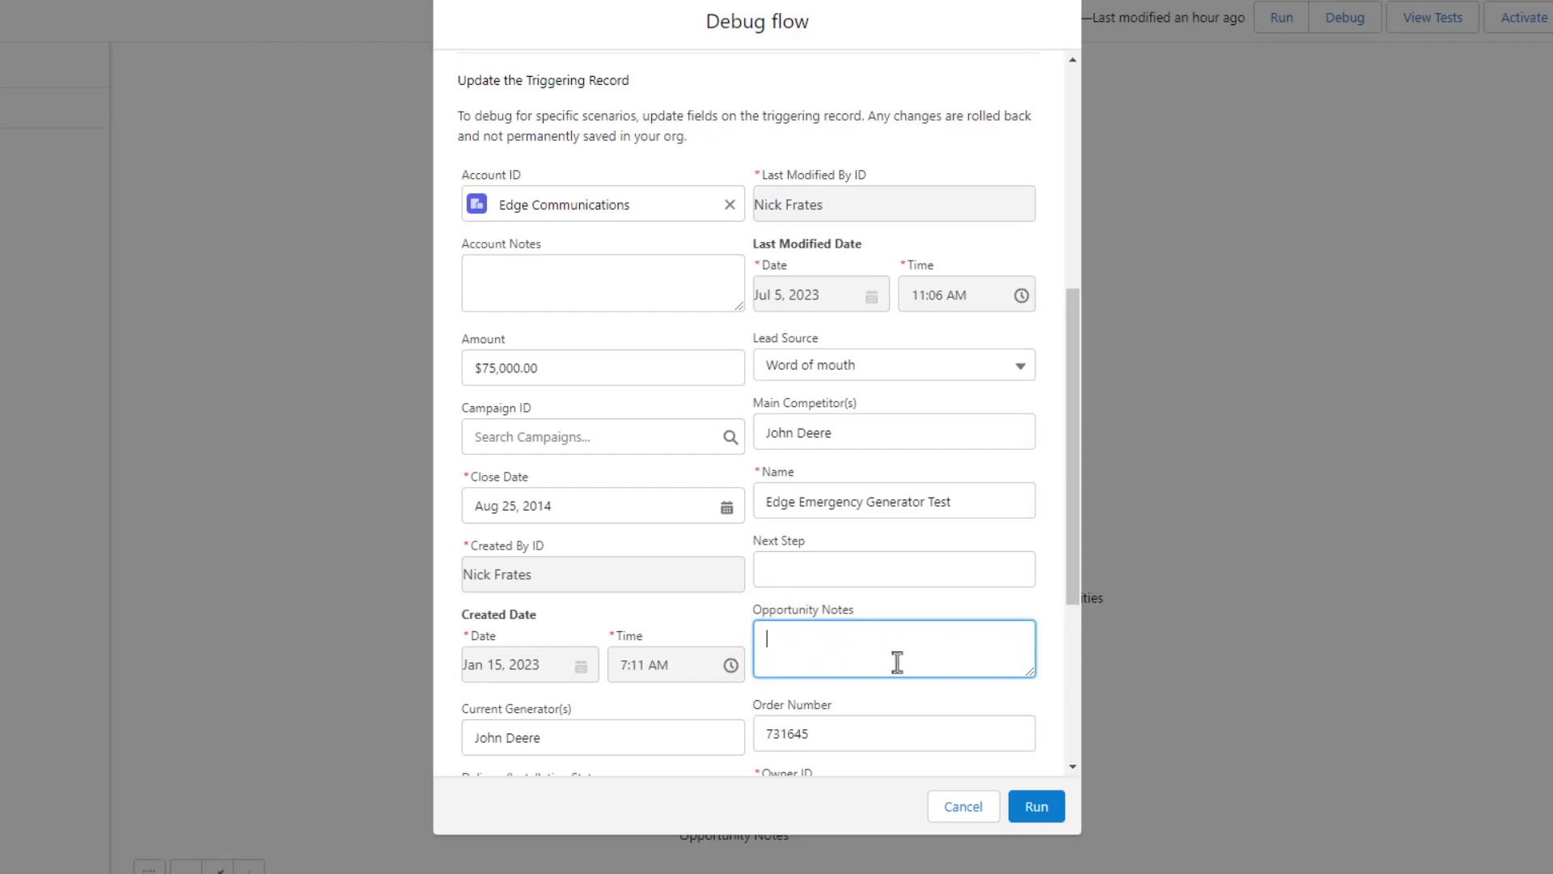
scroll(897, 662, down, 1)
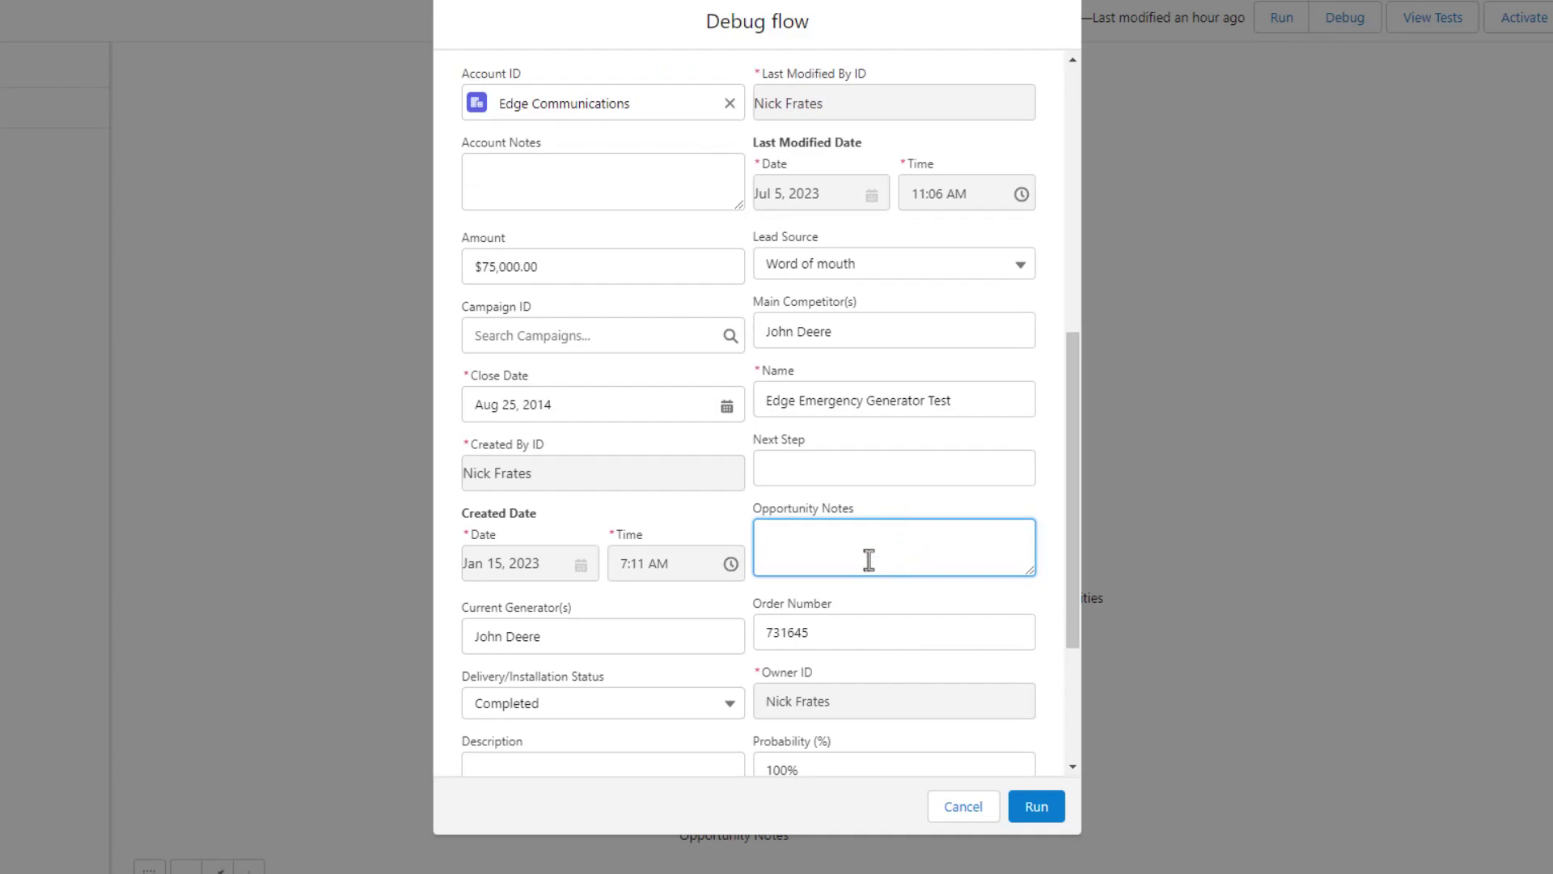
scroll(869, 560, up, 2)
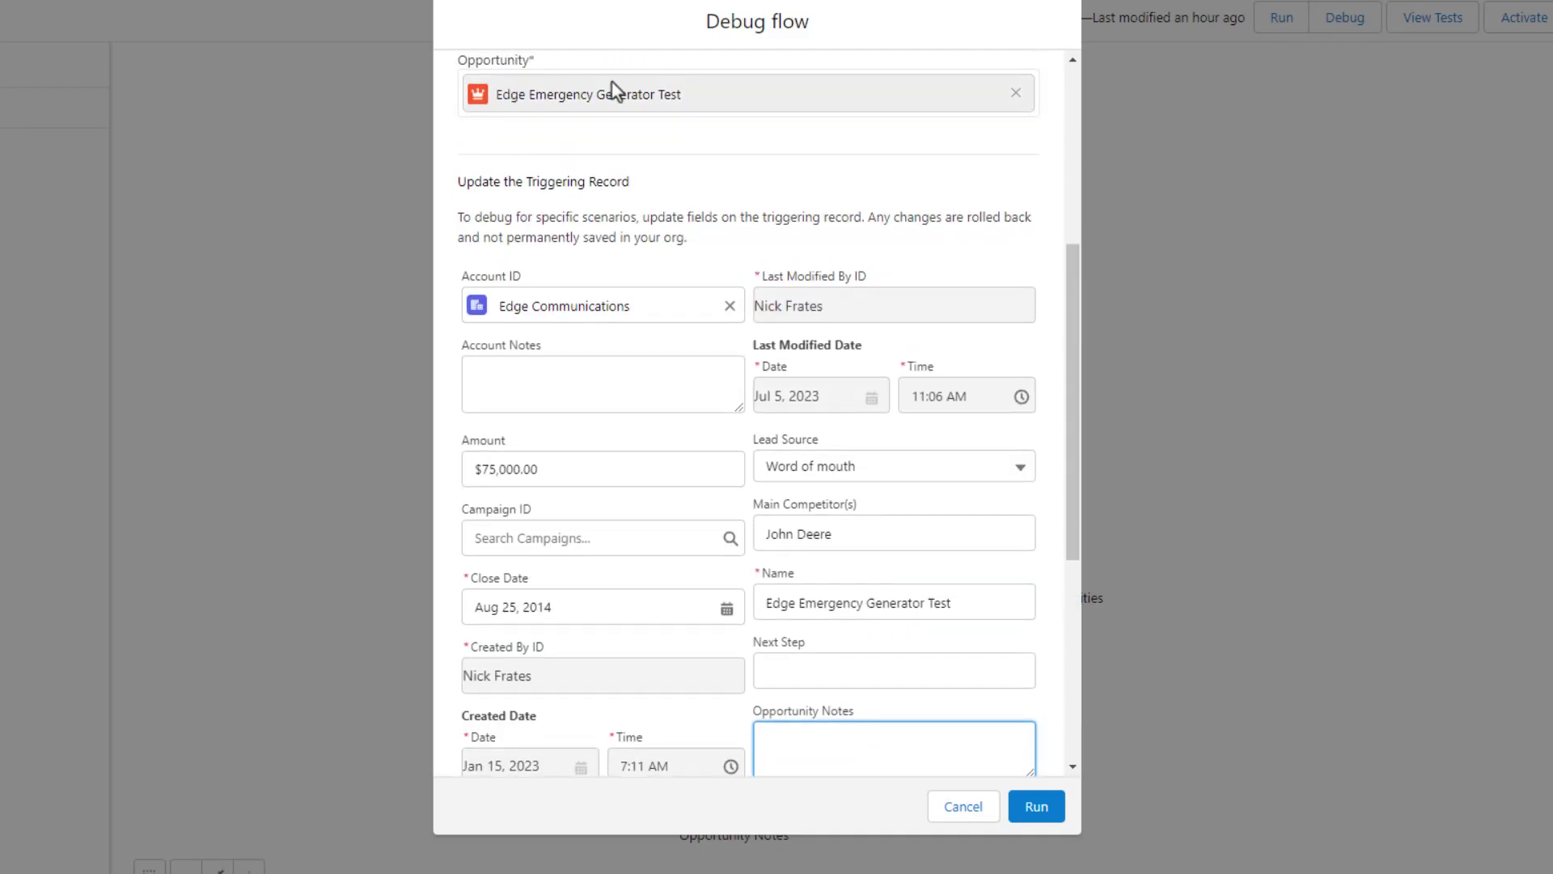
scroll(789, 538, down, 1)
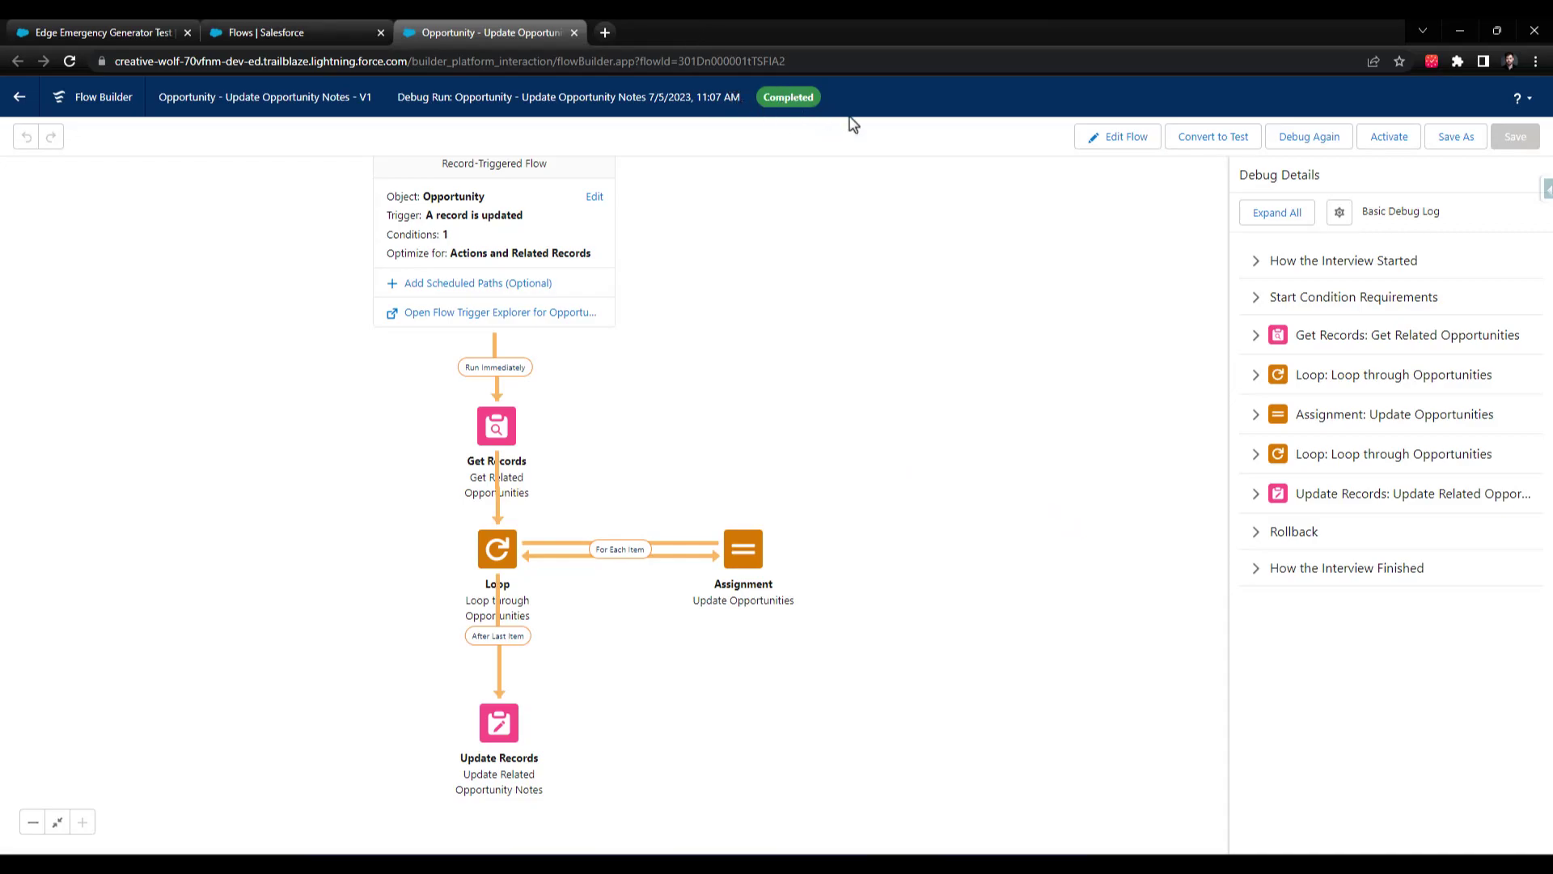
Step: Check the interview start and start conditions, then expand Get Related Opportunities' AccountId and Id query
click(1285, 263)
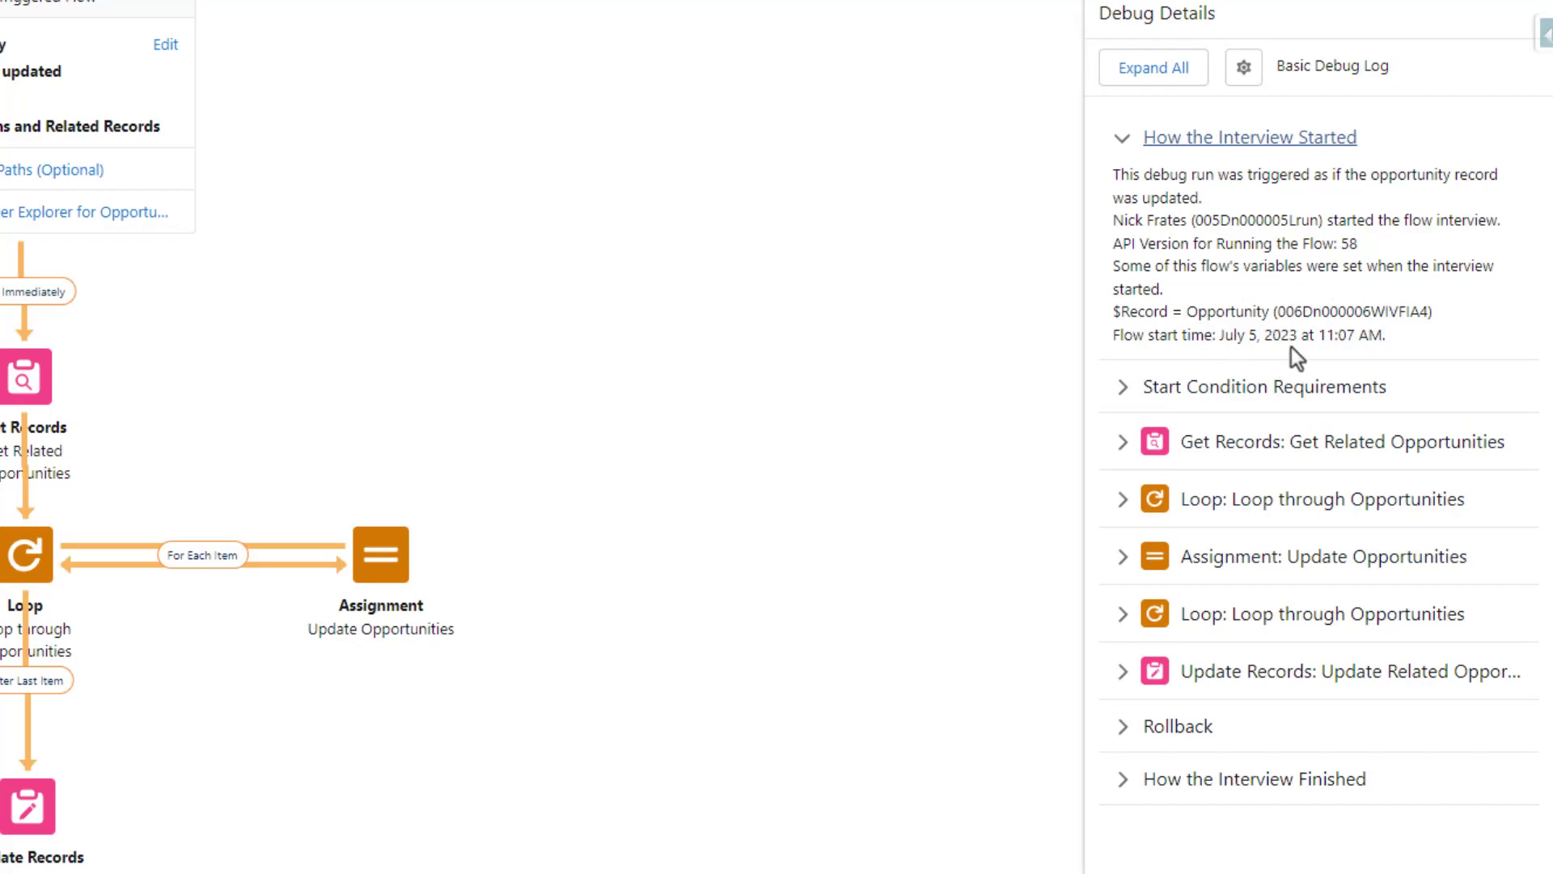
click(1195, 138)
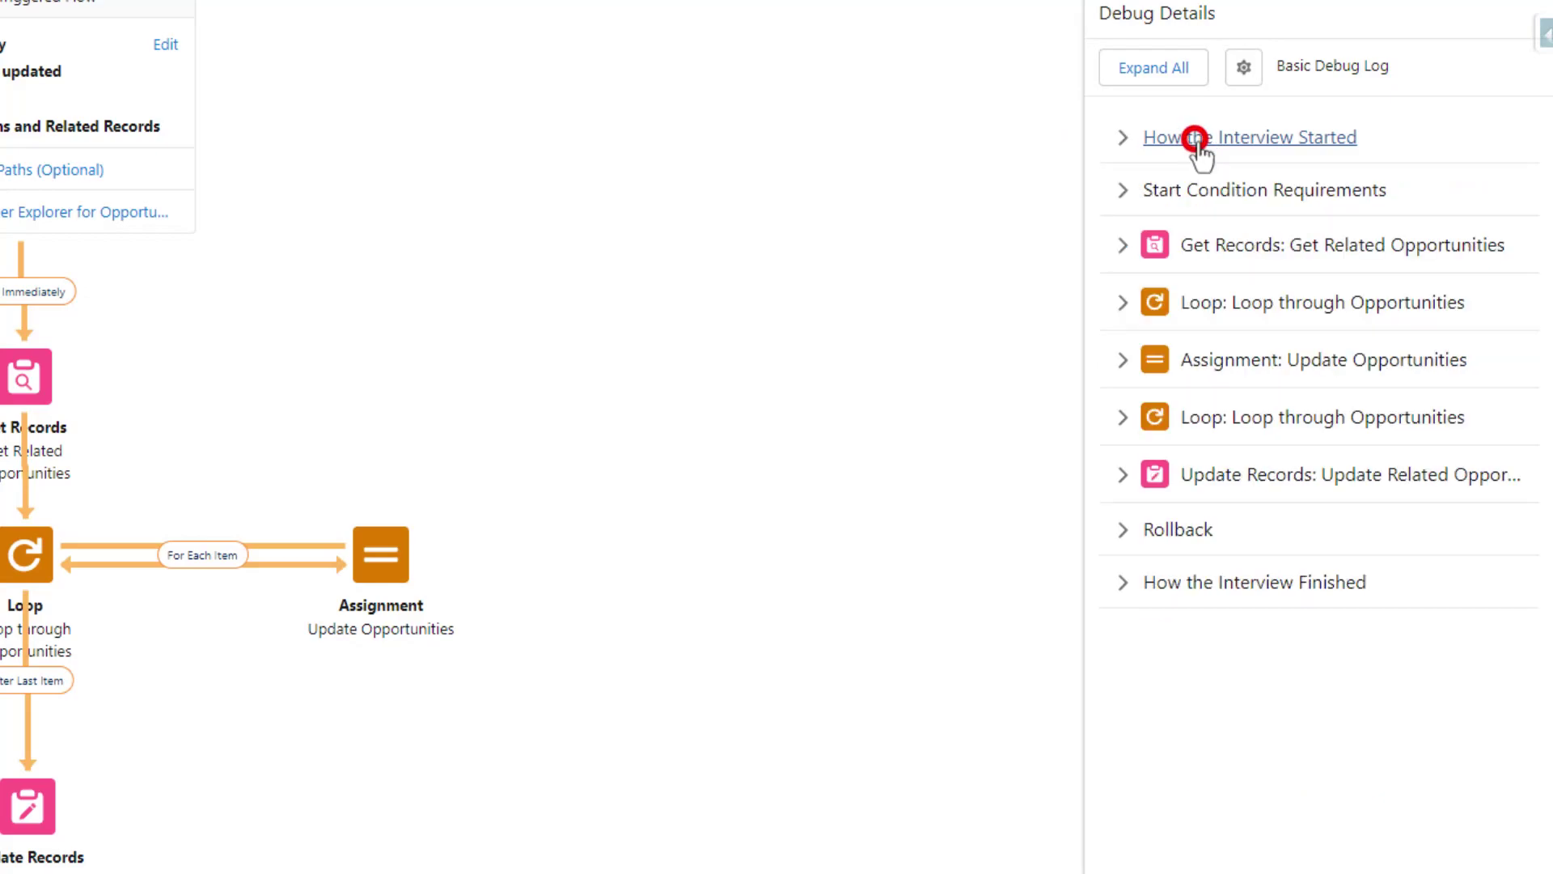
click(1185, 191)
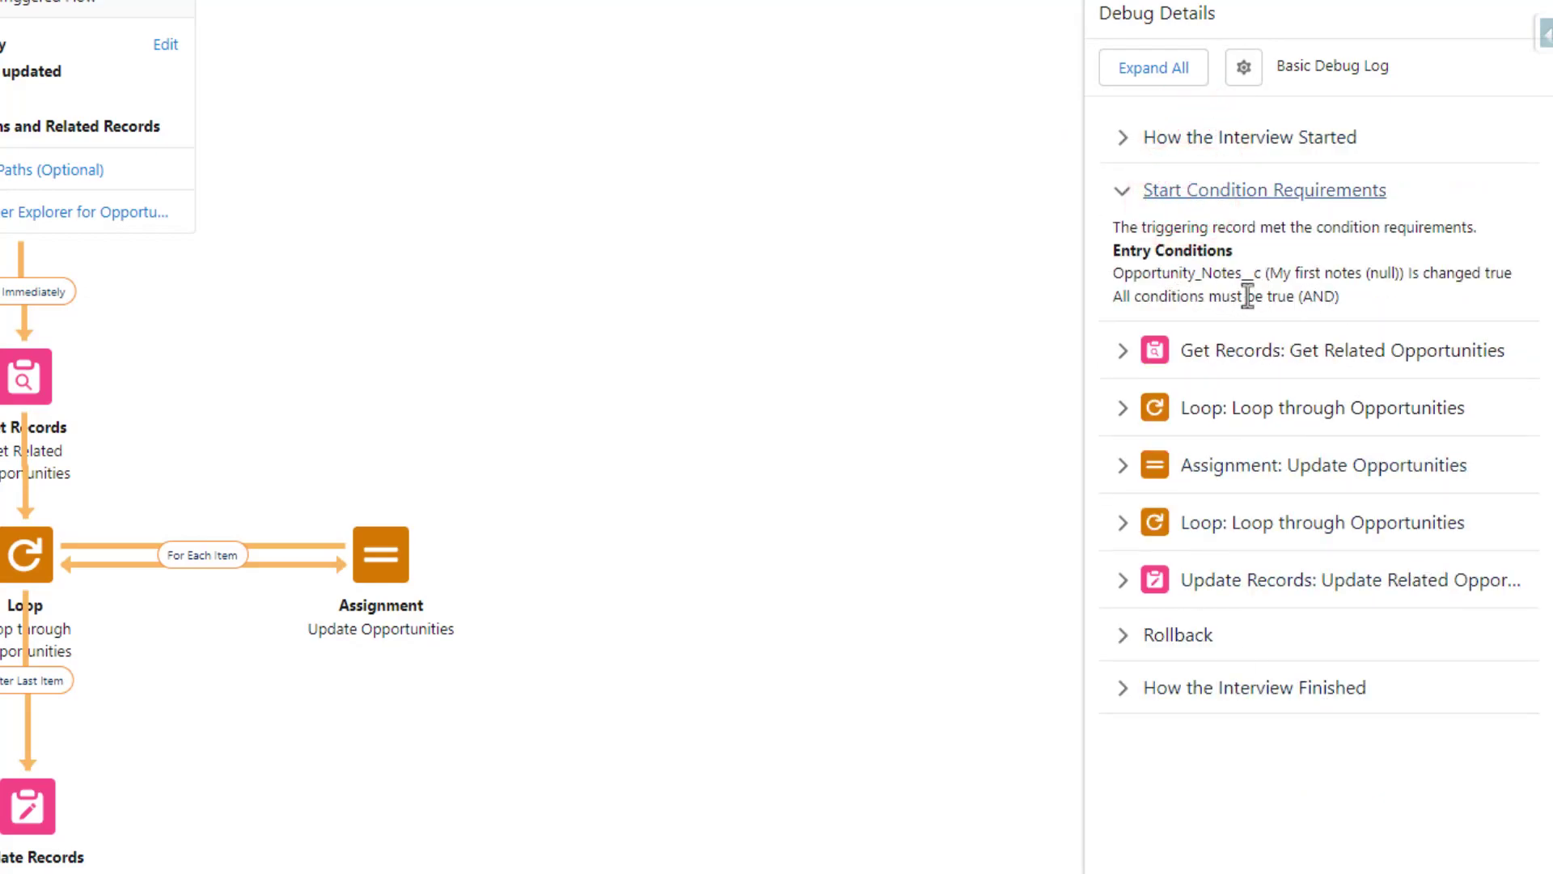
click(1150, 191)
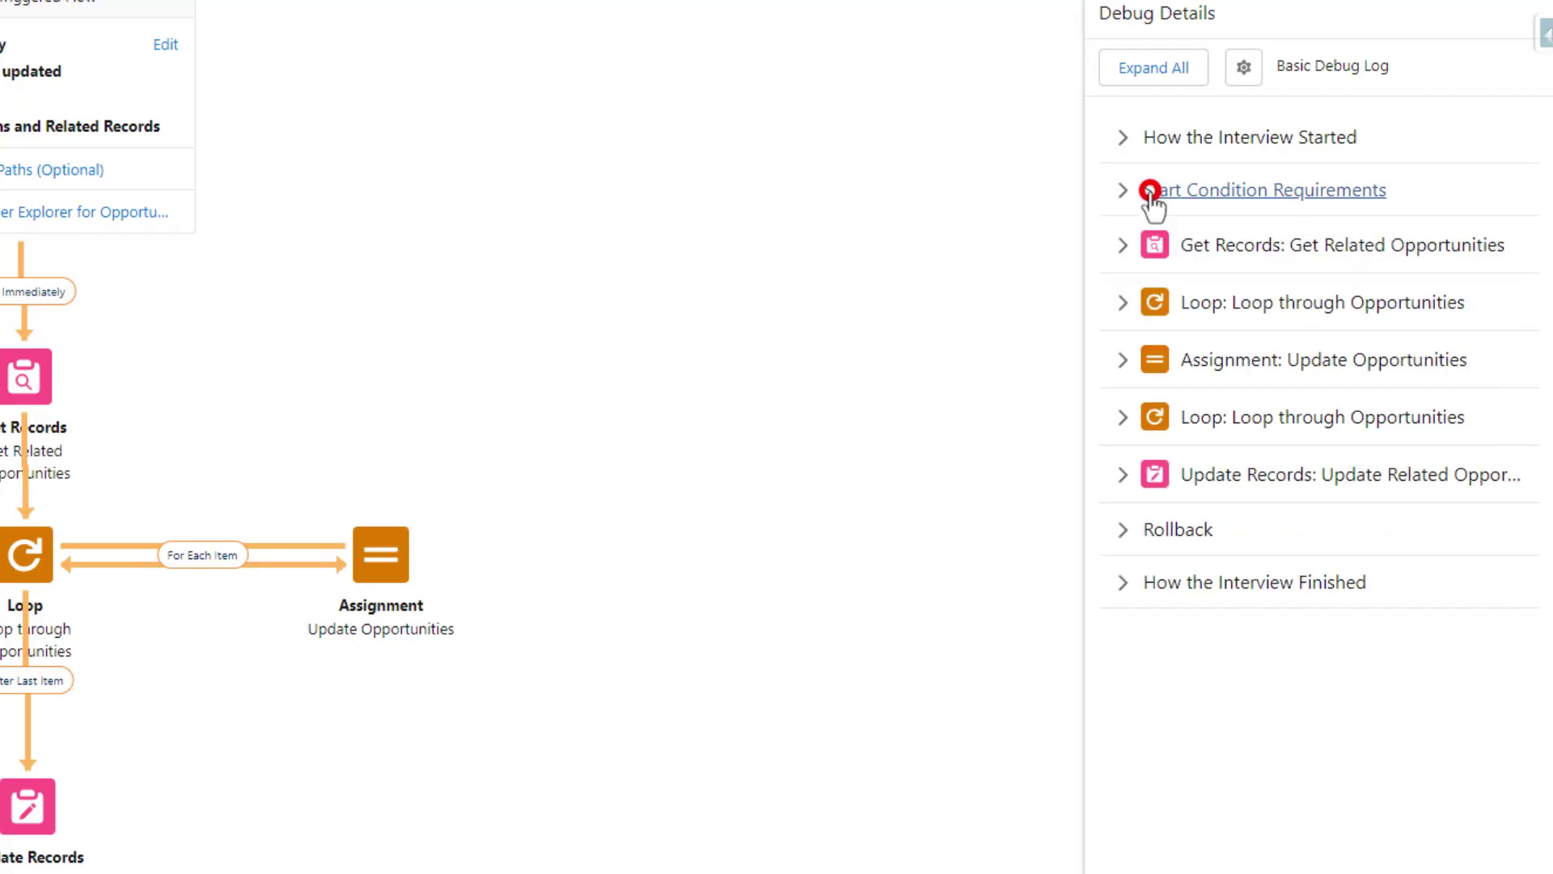
click(1202, 248)
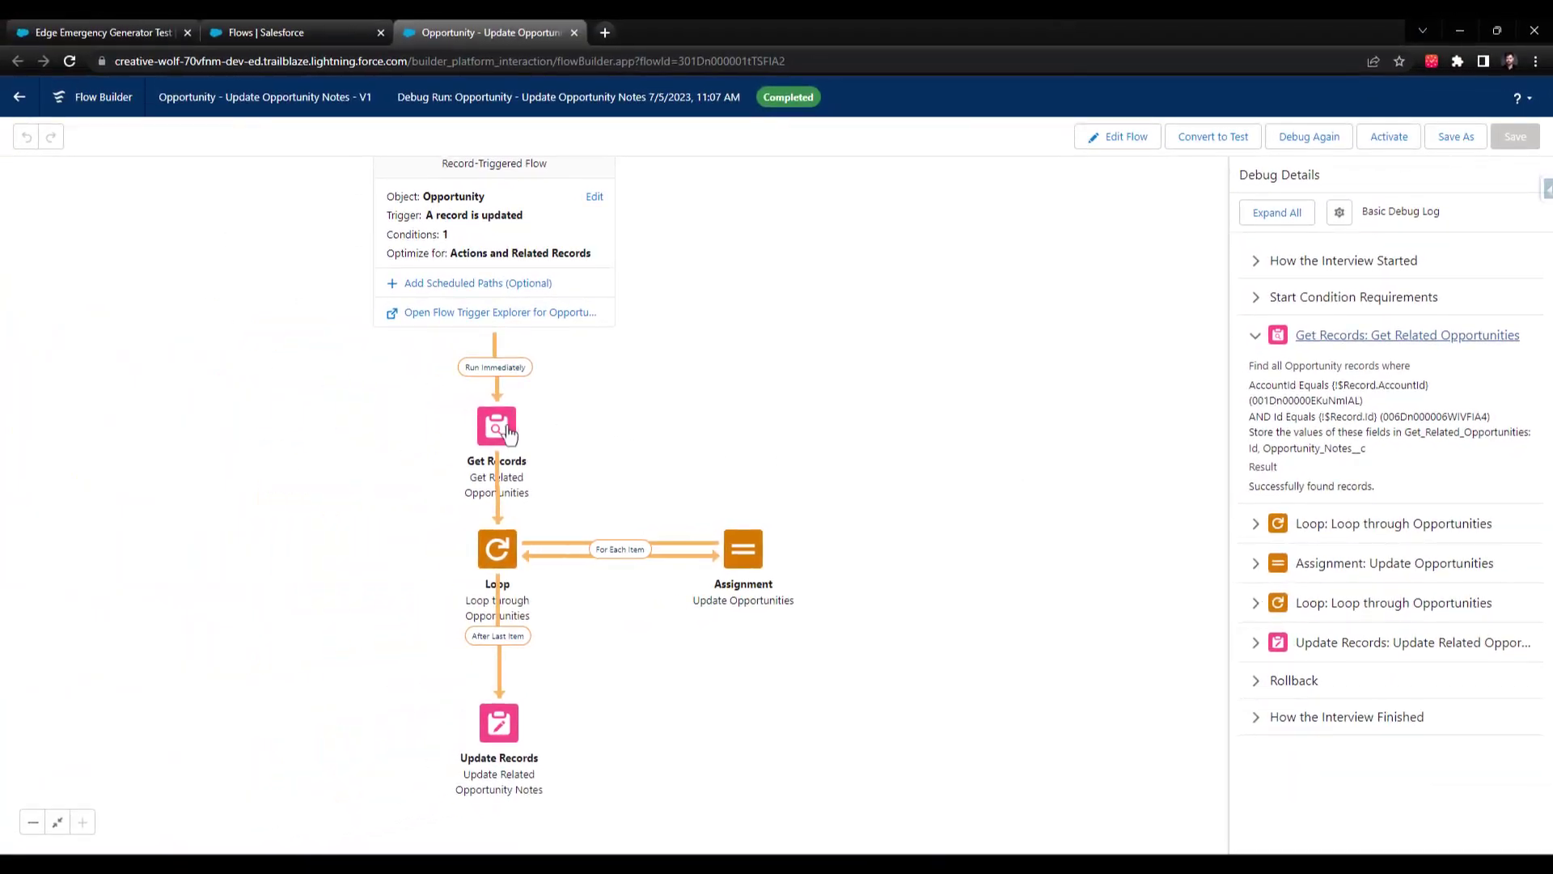
Step: Change the Get Related Opportunities Id condition operator to Does Not Equal
double_click(120, 387)
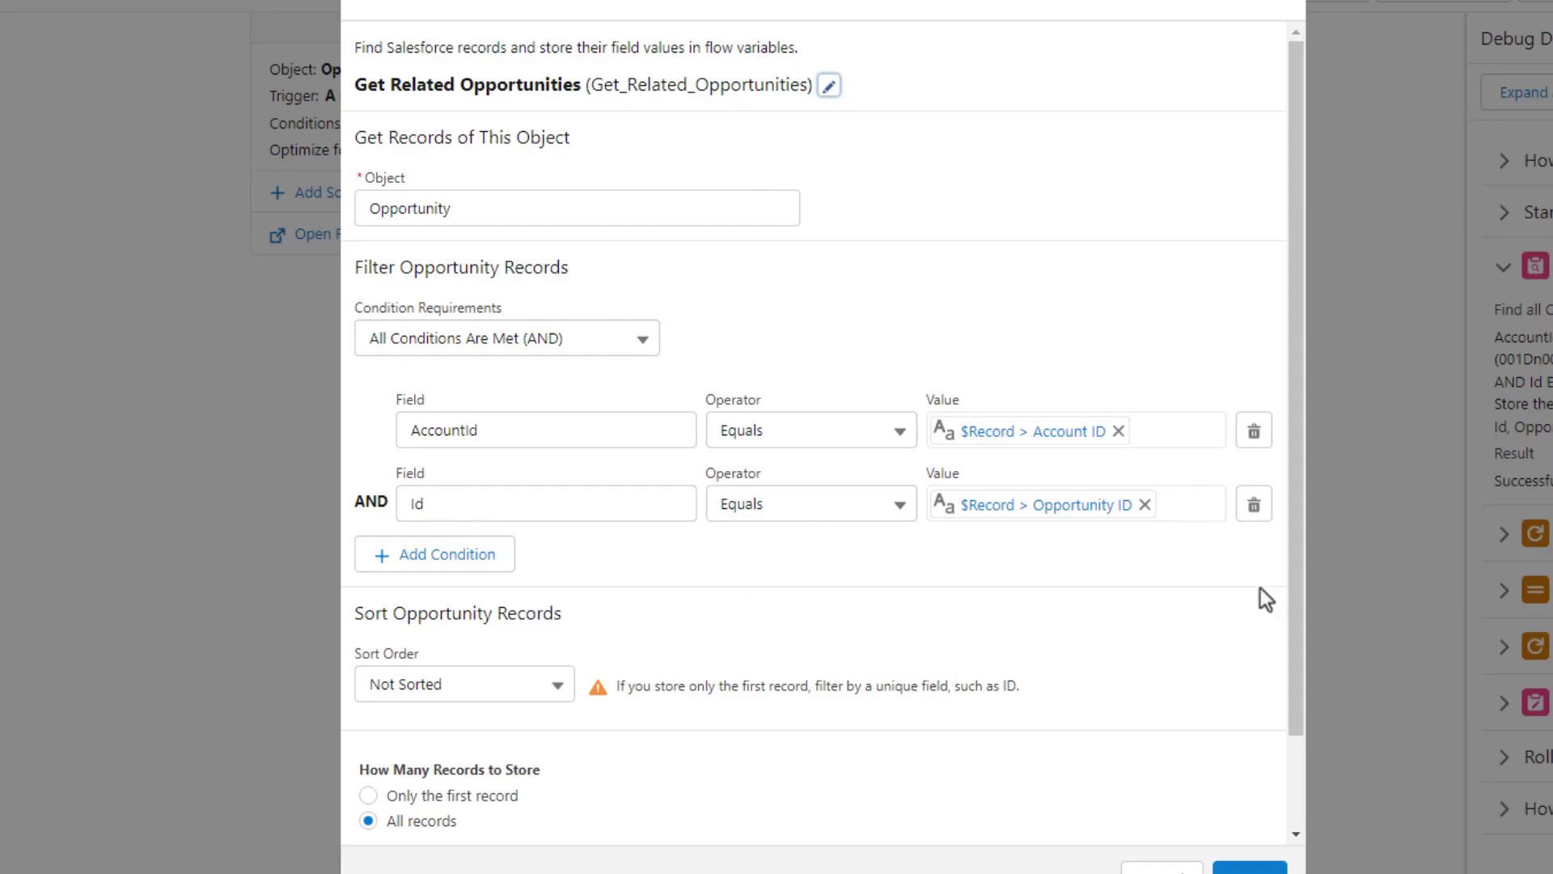
click(782, 508)
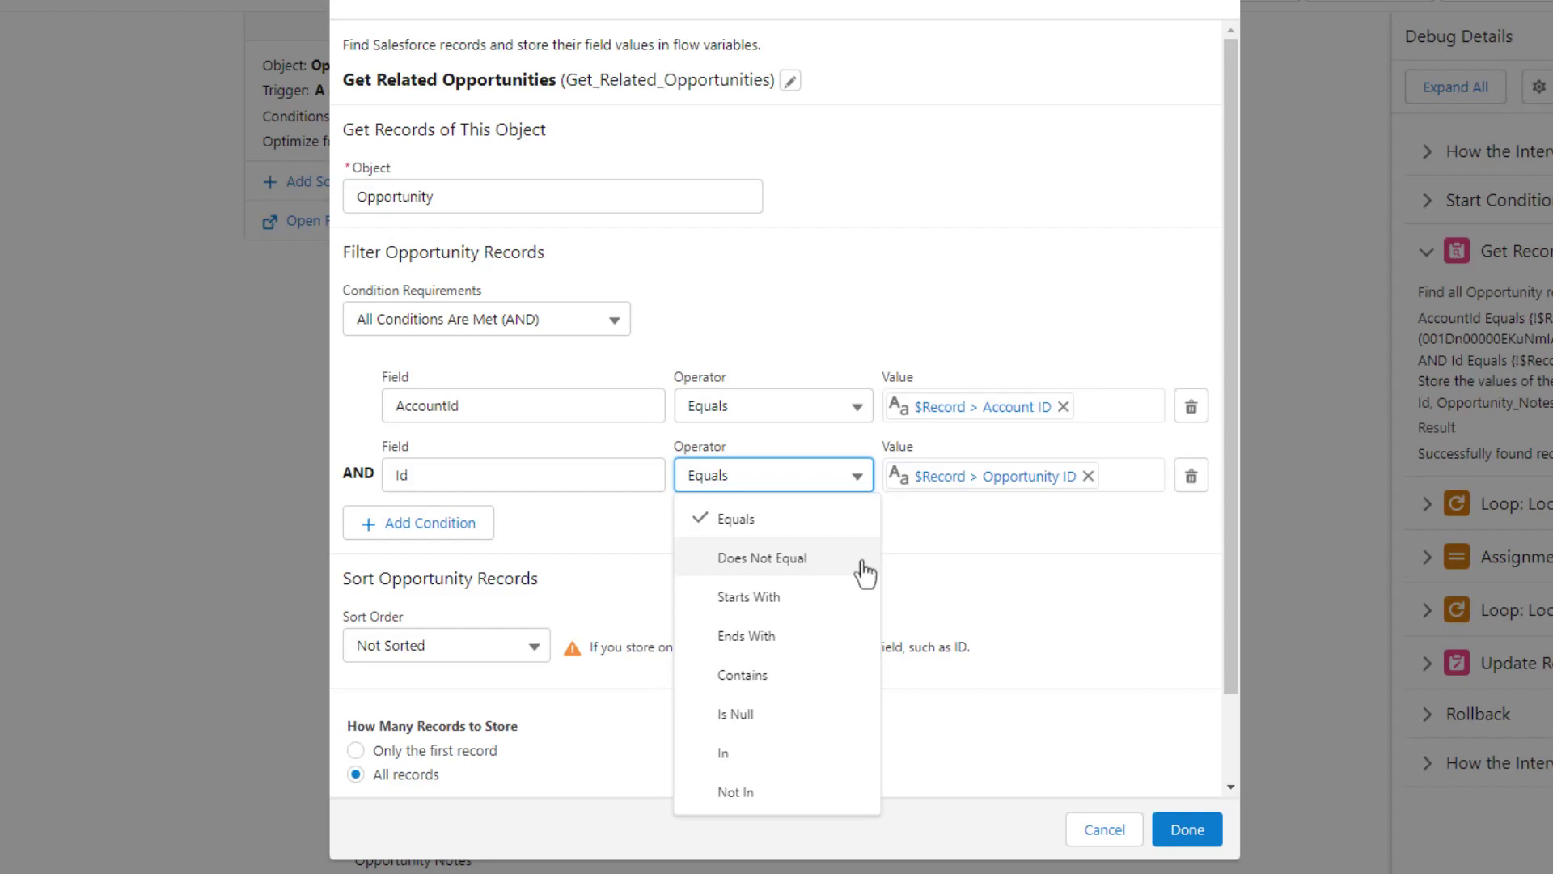
click(826, 560)
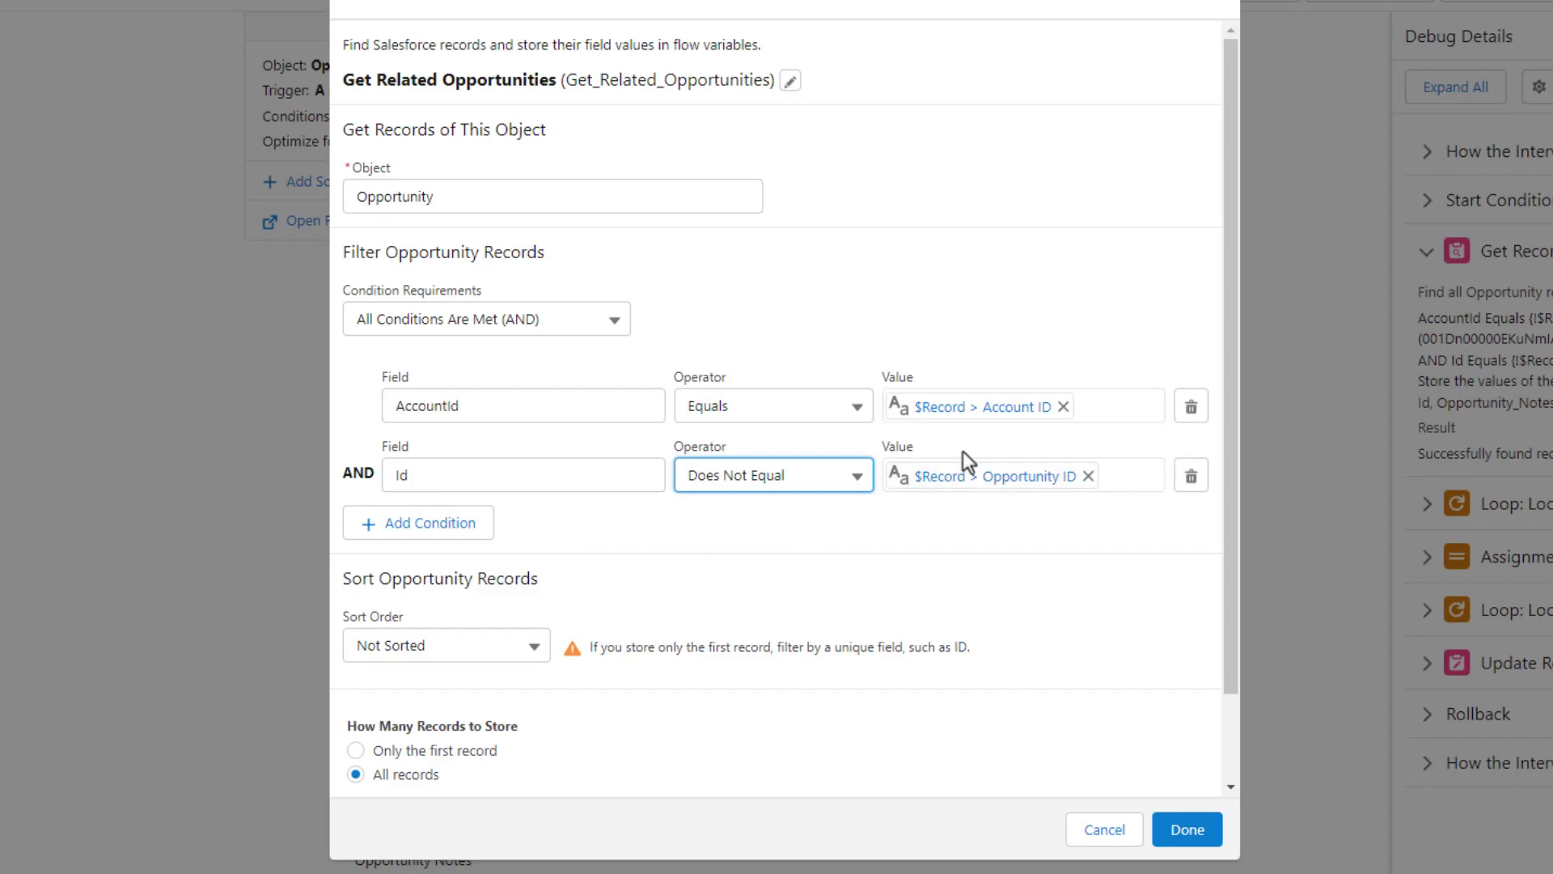
click(1187, 829)
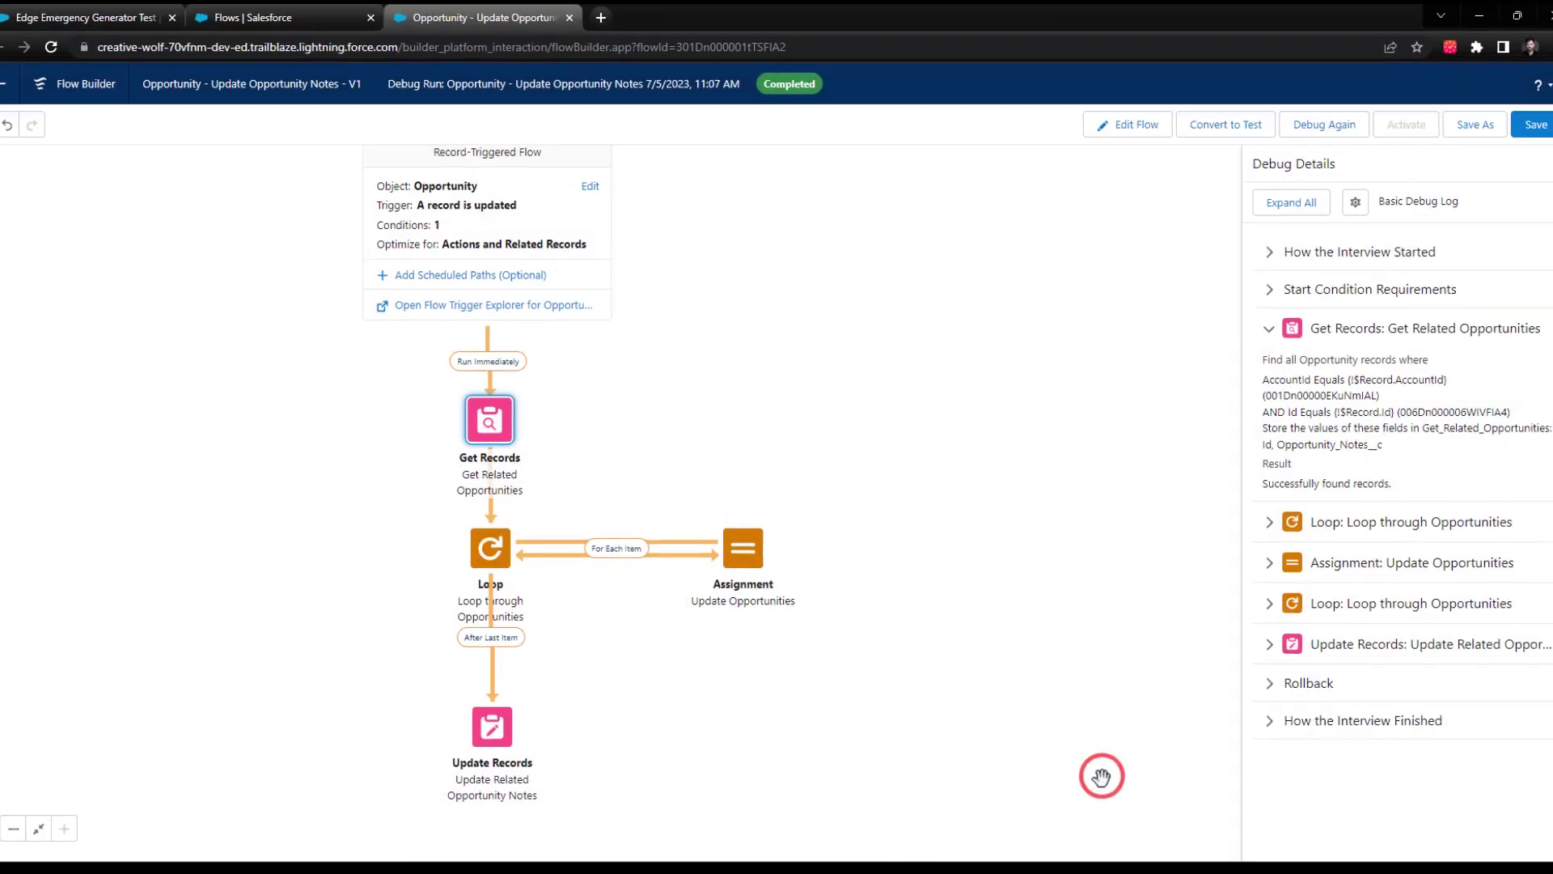
Step: Save the flow and expand the Loop, Assignment and Update Records debug entries
click(1536, 125)
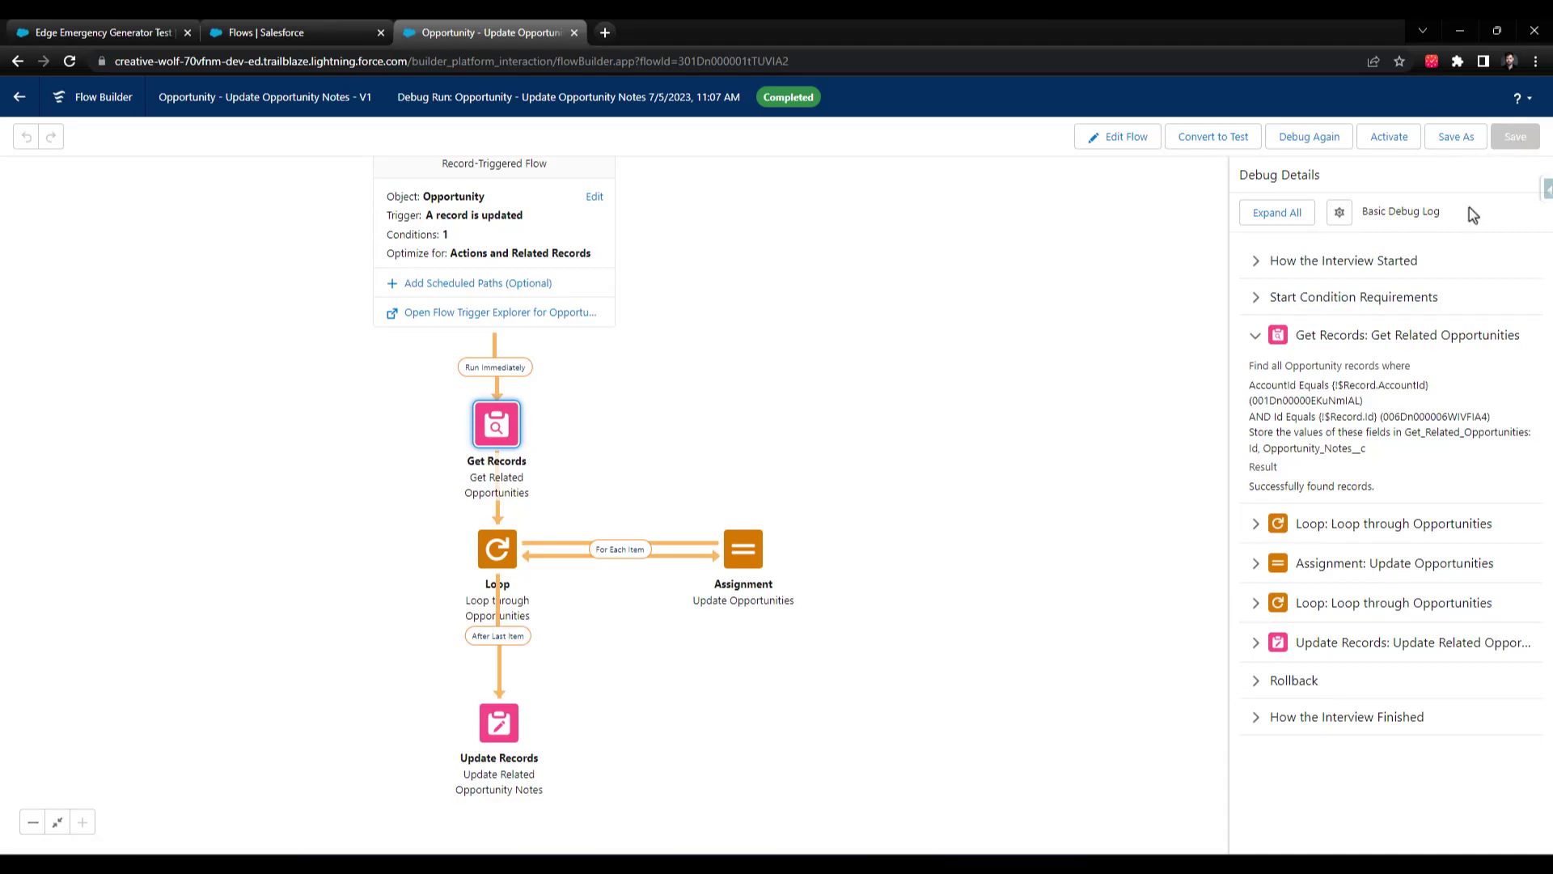
click(1353, 524)
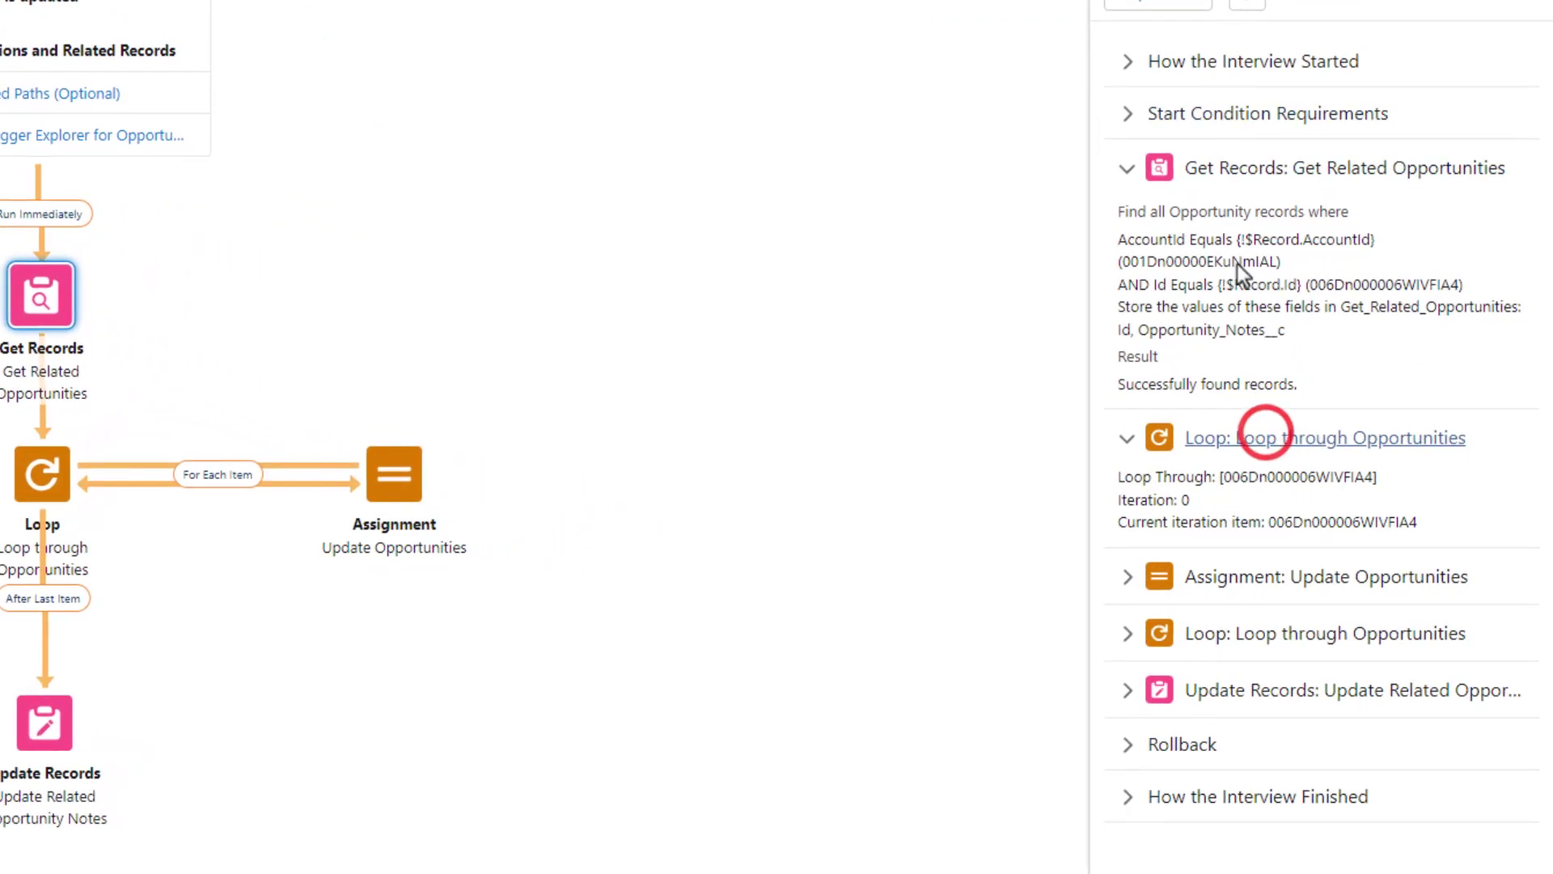
click(1279, 579)
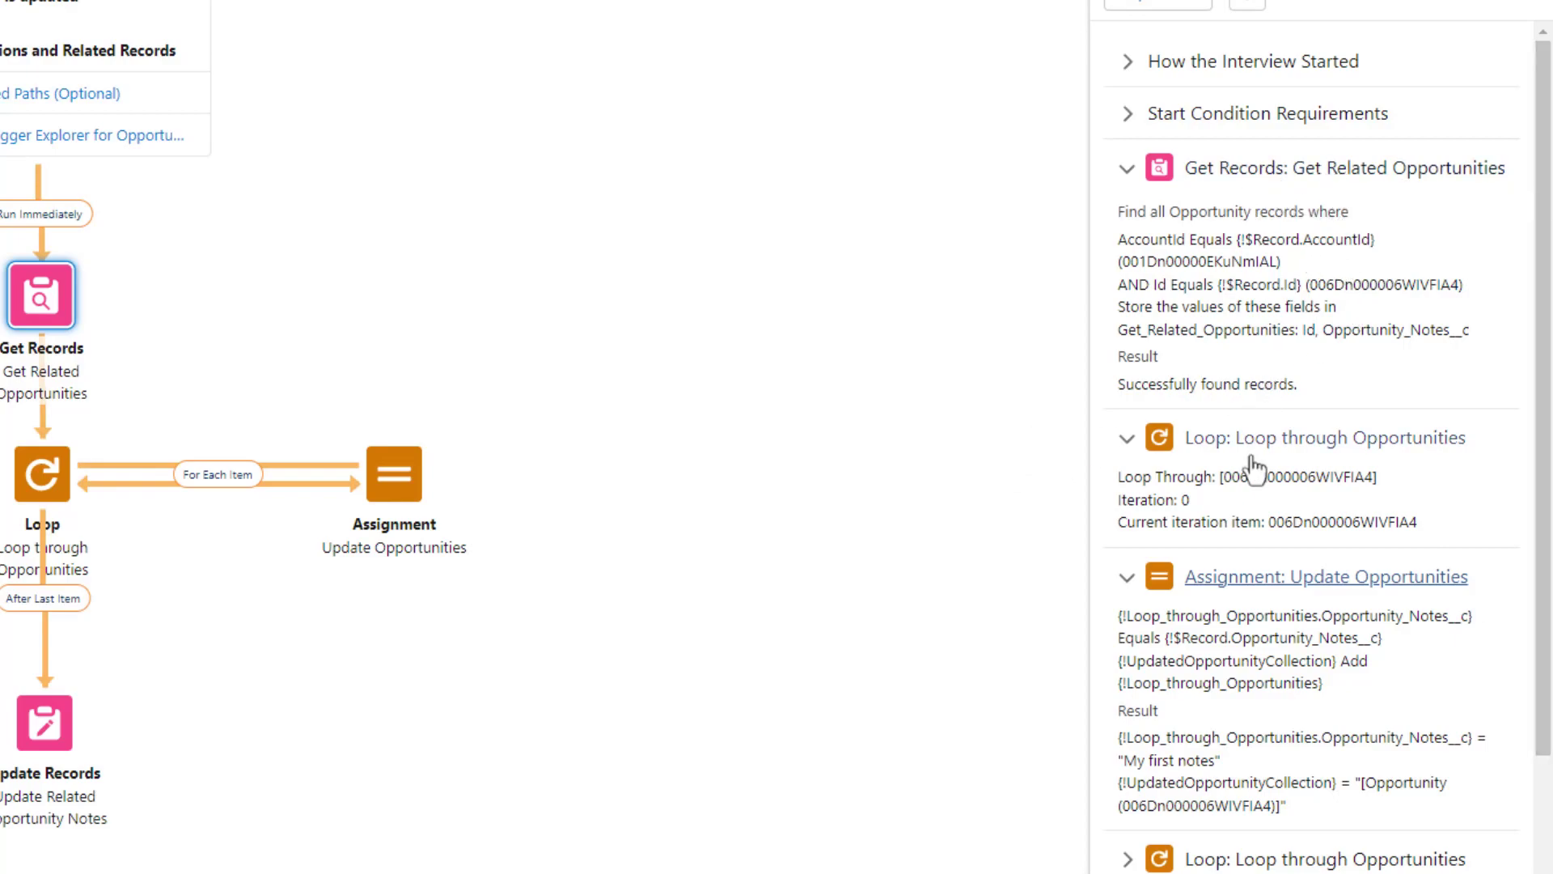
scroll(1274, 267, down, 2)
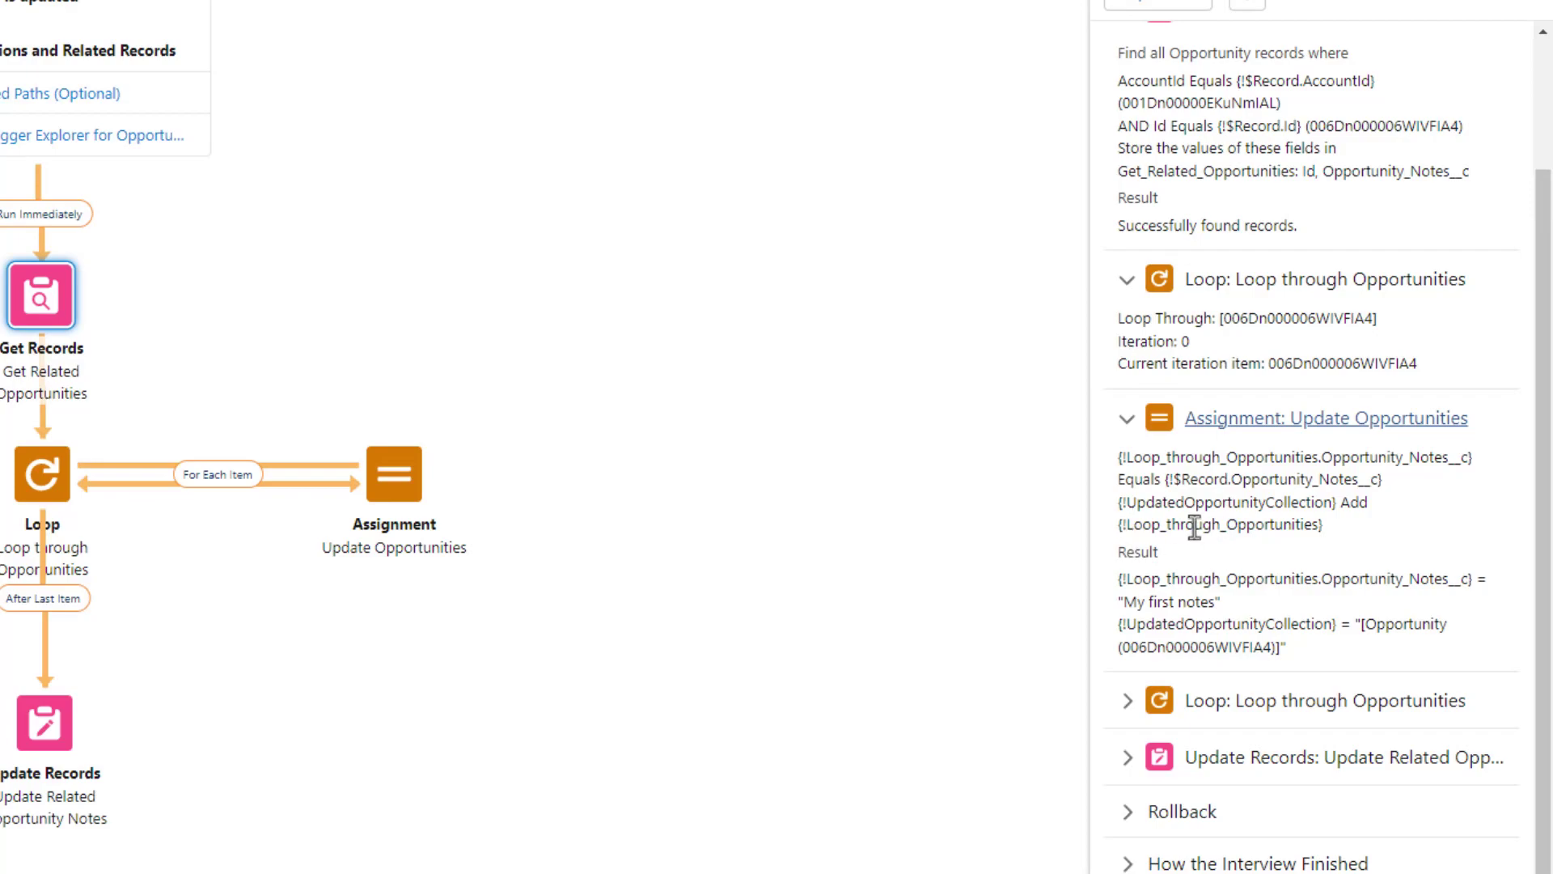
click(1288, 706)
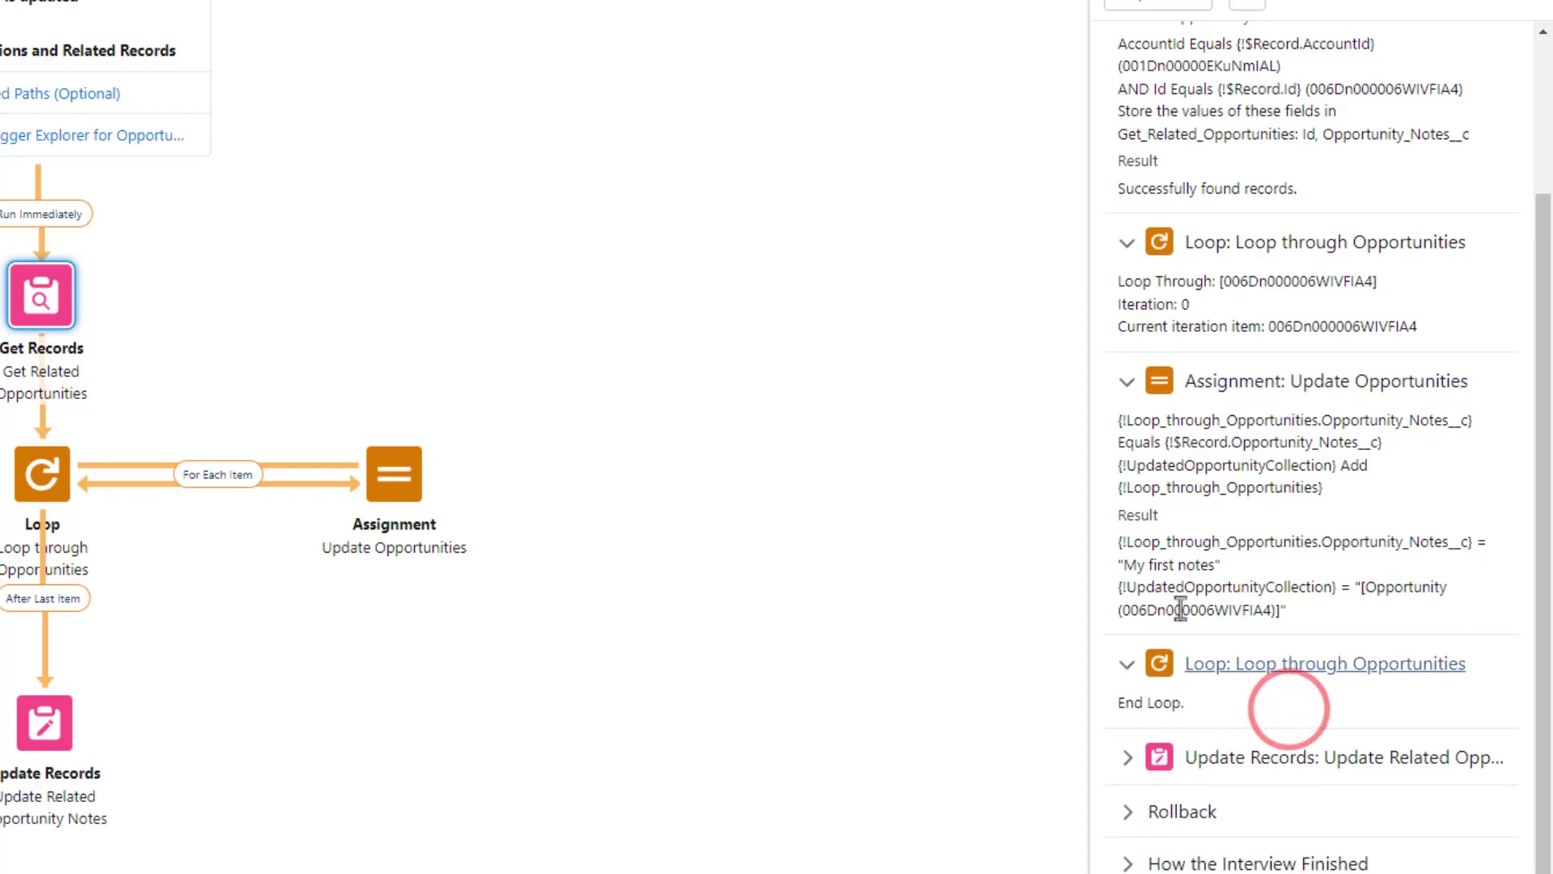
click(1283, 759)
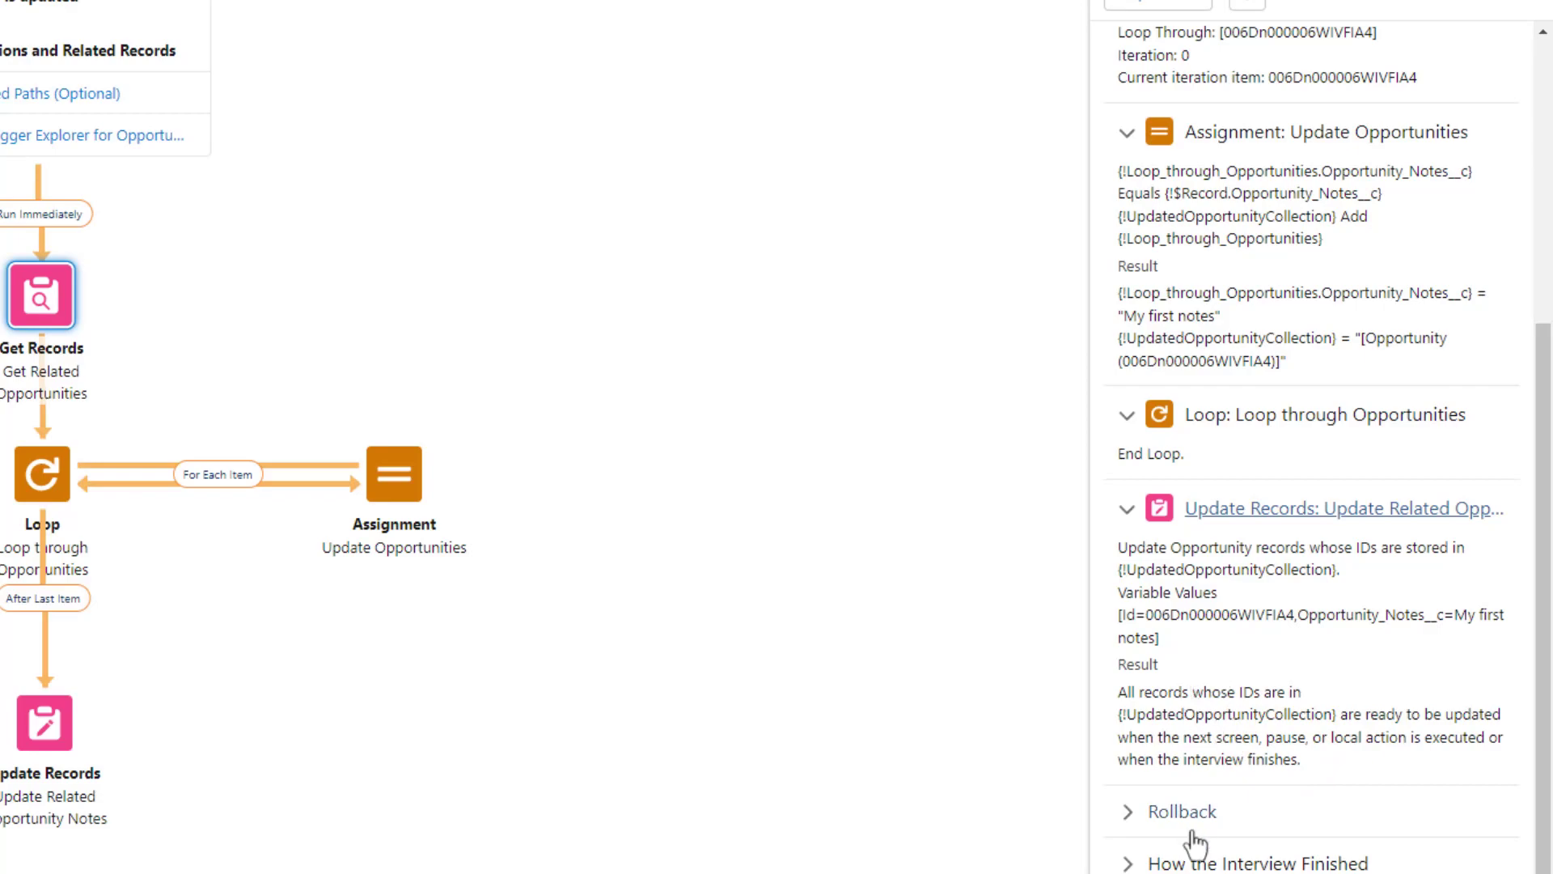
scroll(1250, 739, up, 5)
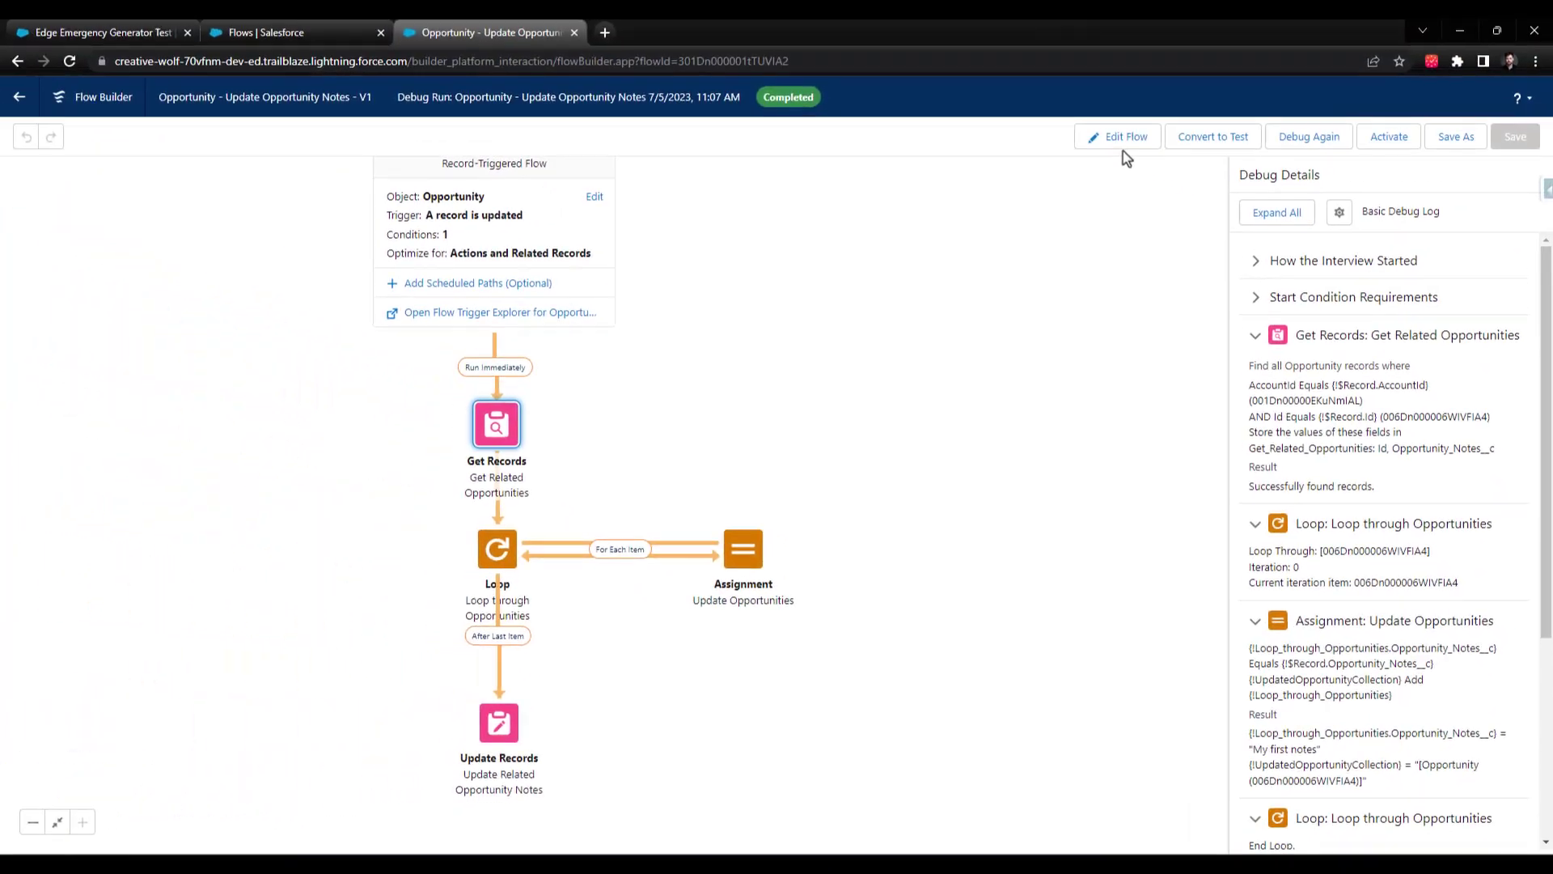
Step: Debug the flow again on Edge Emergency Generator Test with Opportunity Notes 'My second notes'
click(1118, 138)
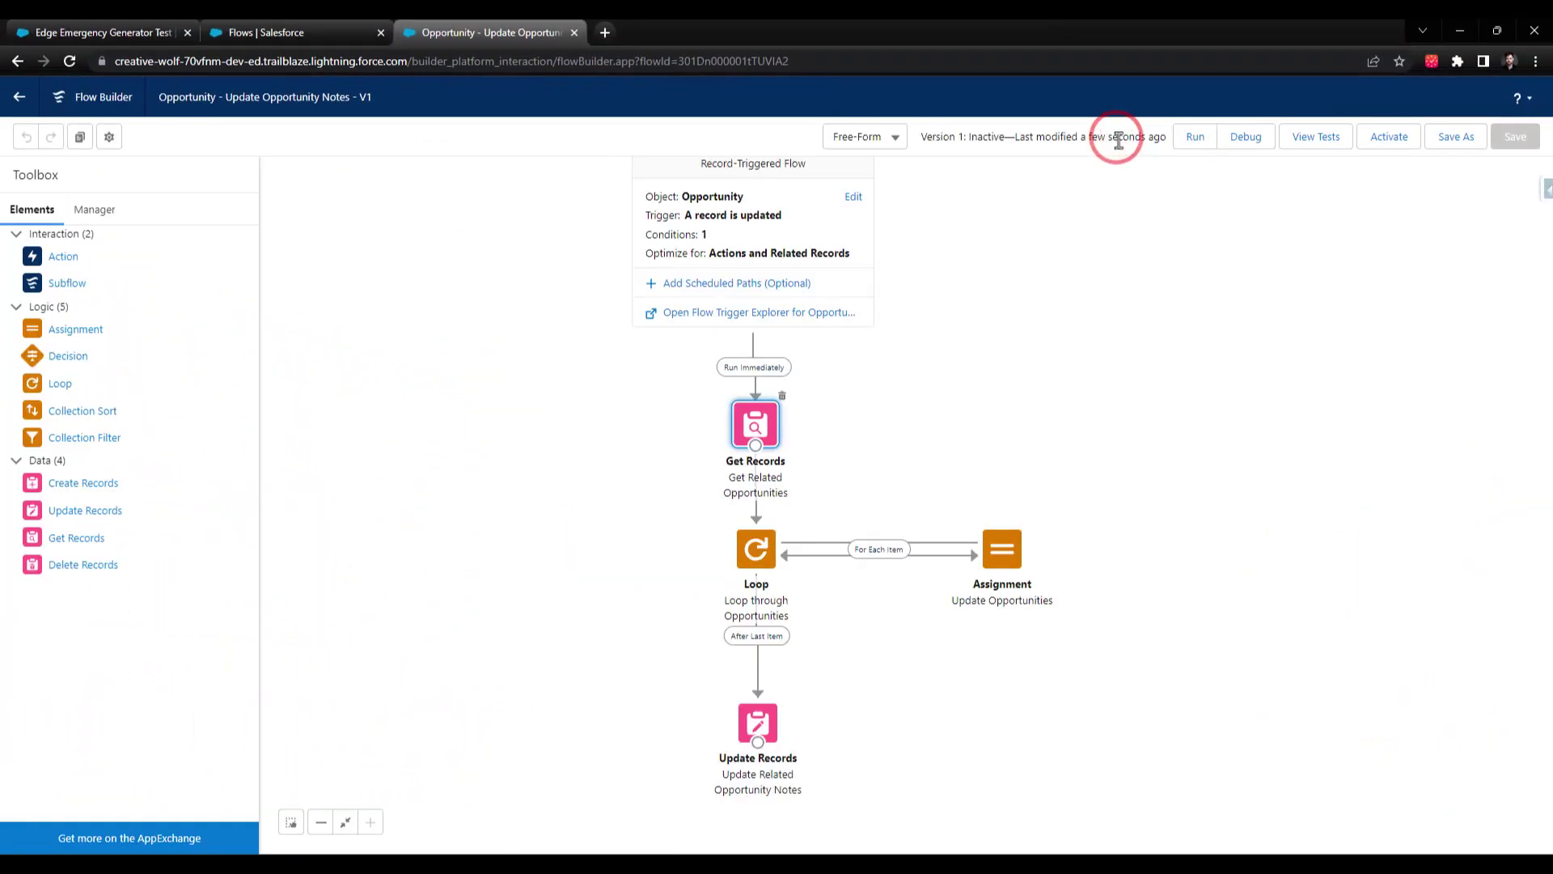
click(1244, 145)
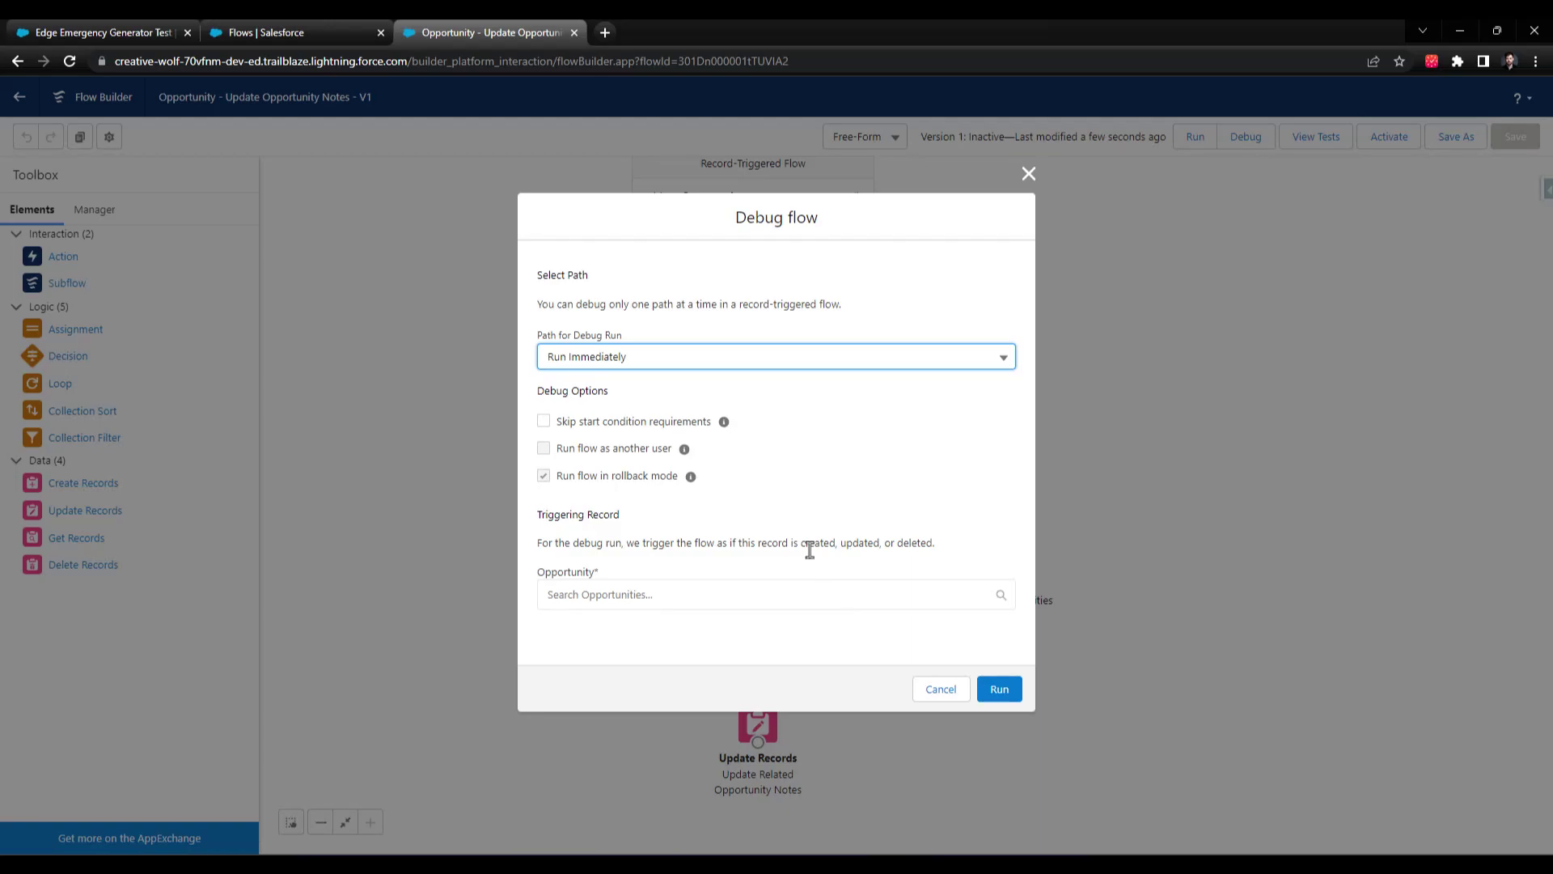
click(664, 594)
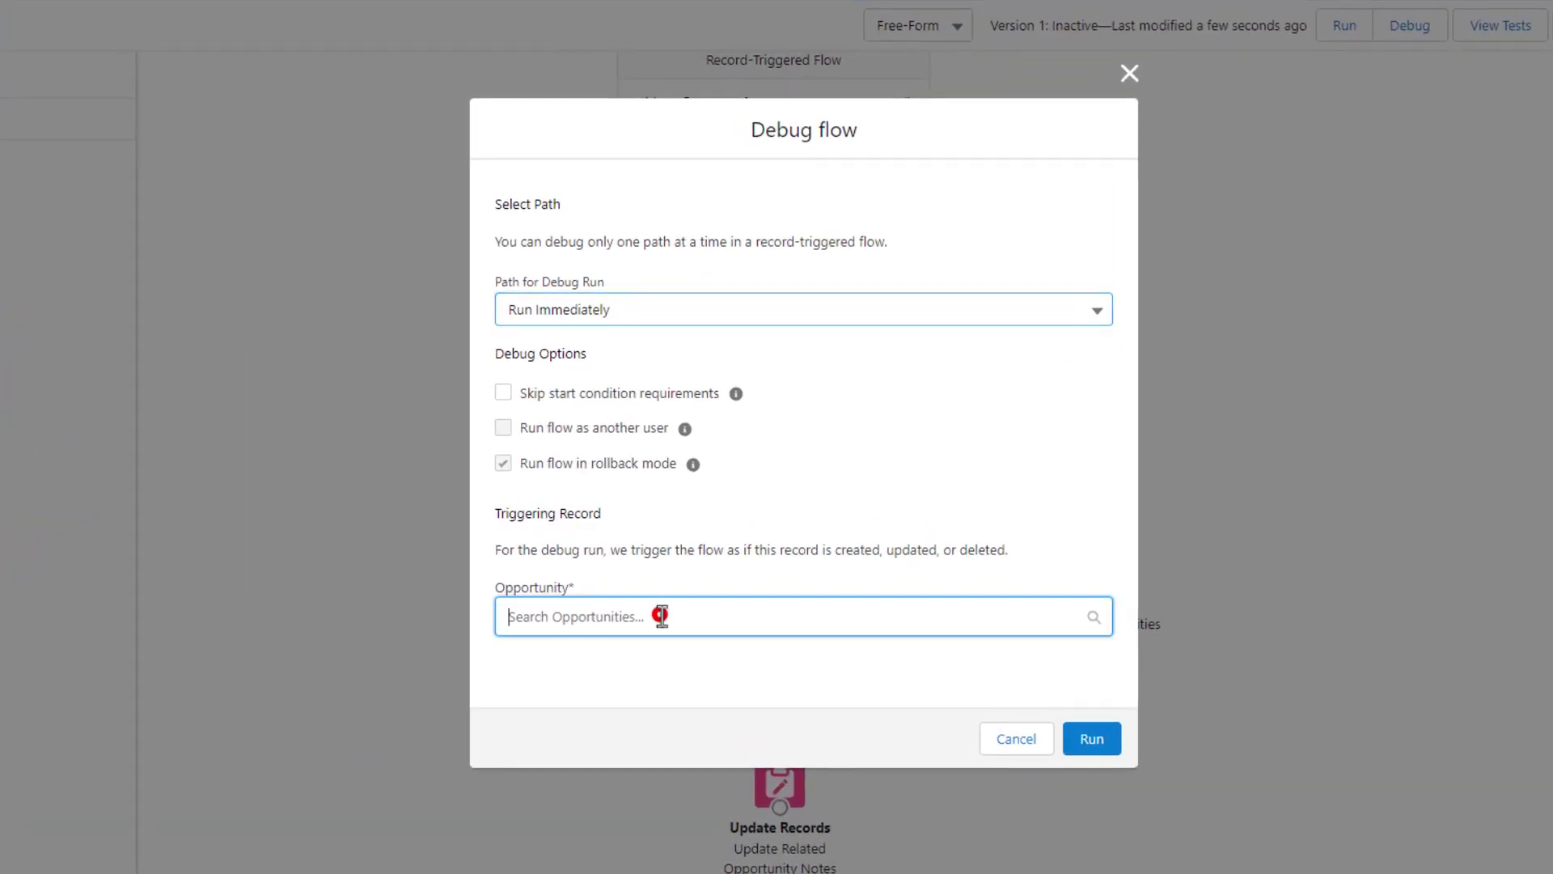
click(706, 670)
scroll(766, 587, down, 6)
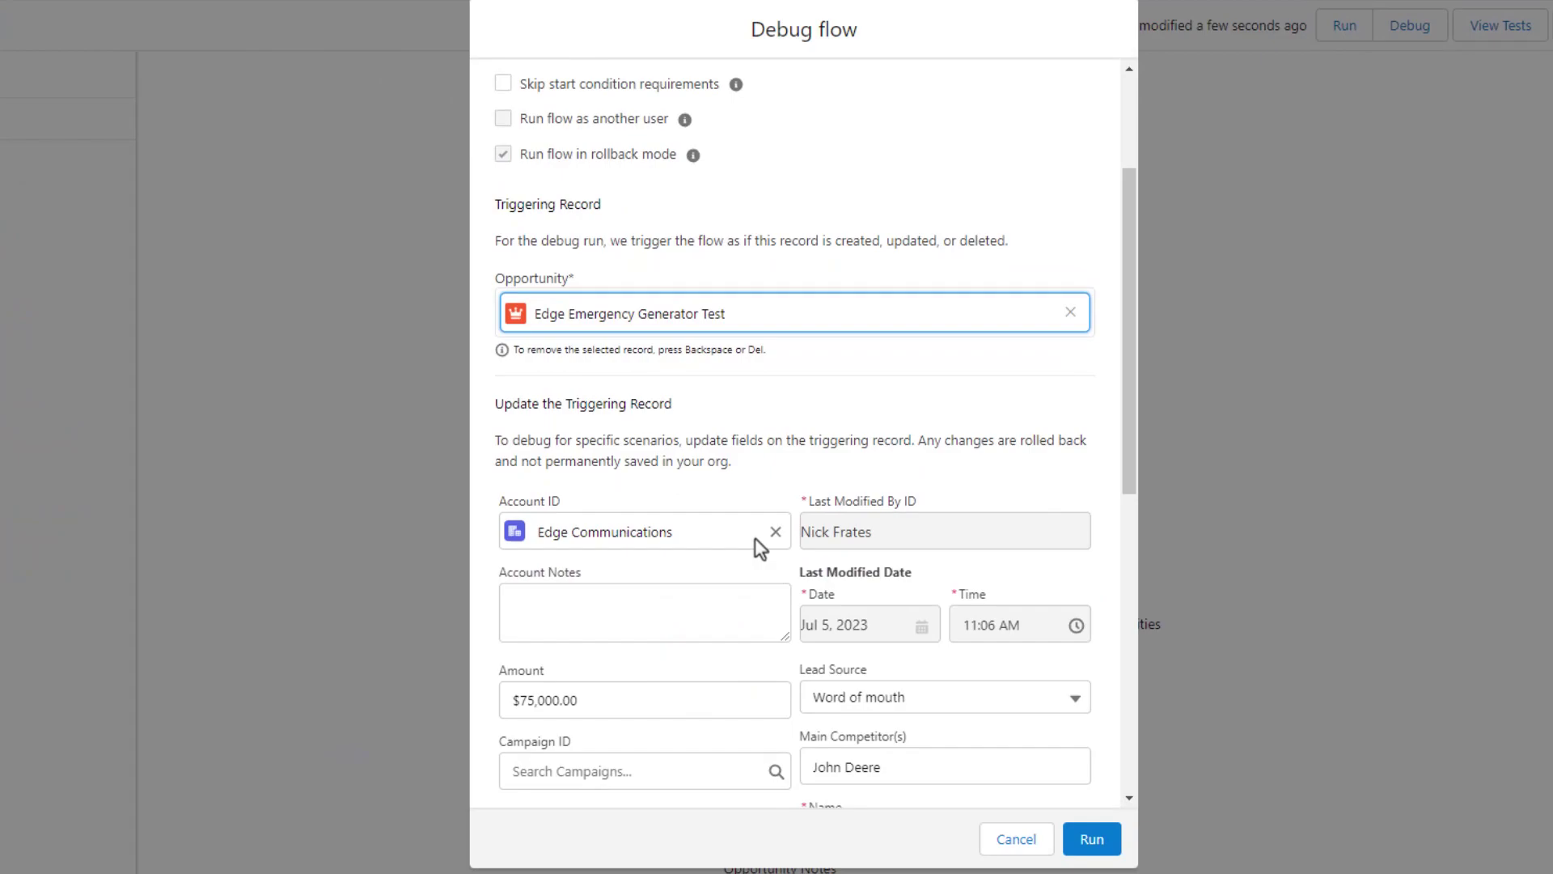
click(886, 685)
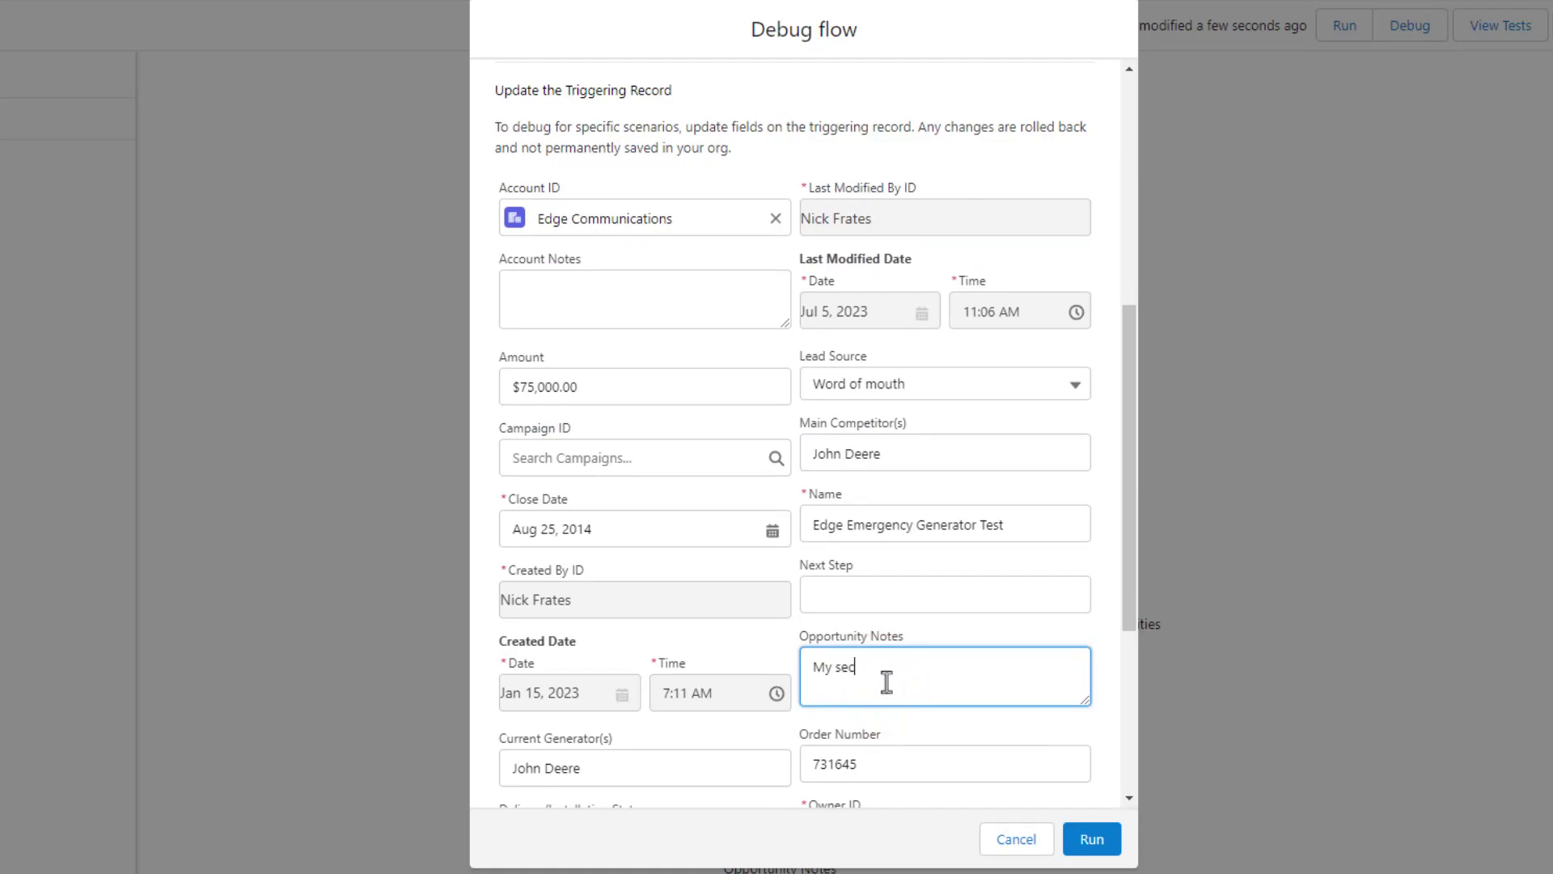
click(1090, 838)
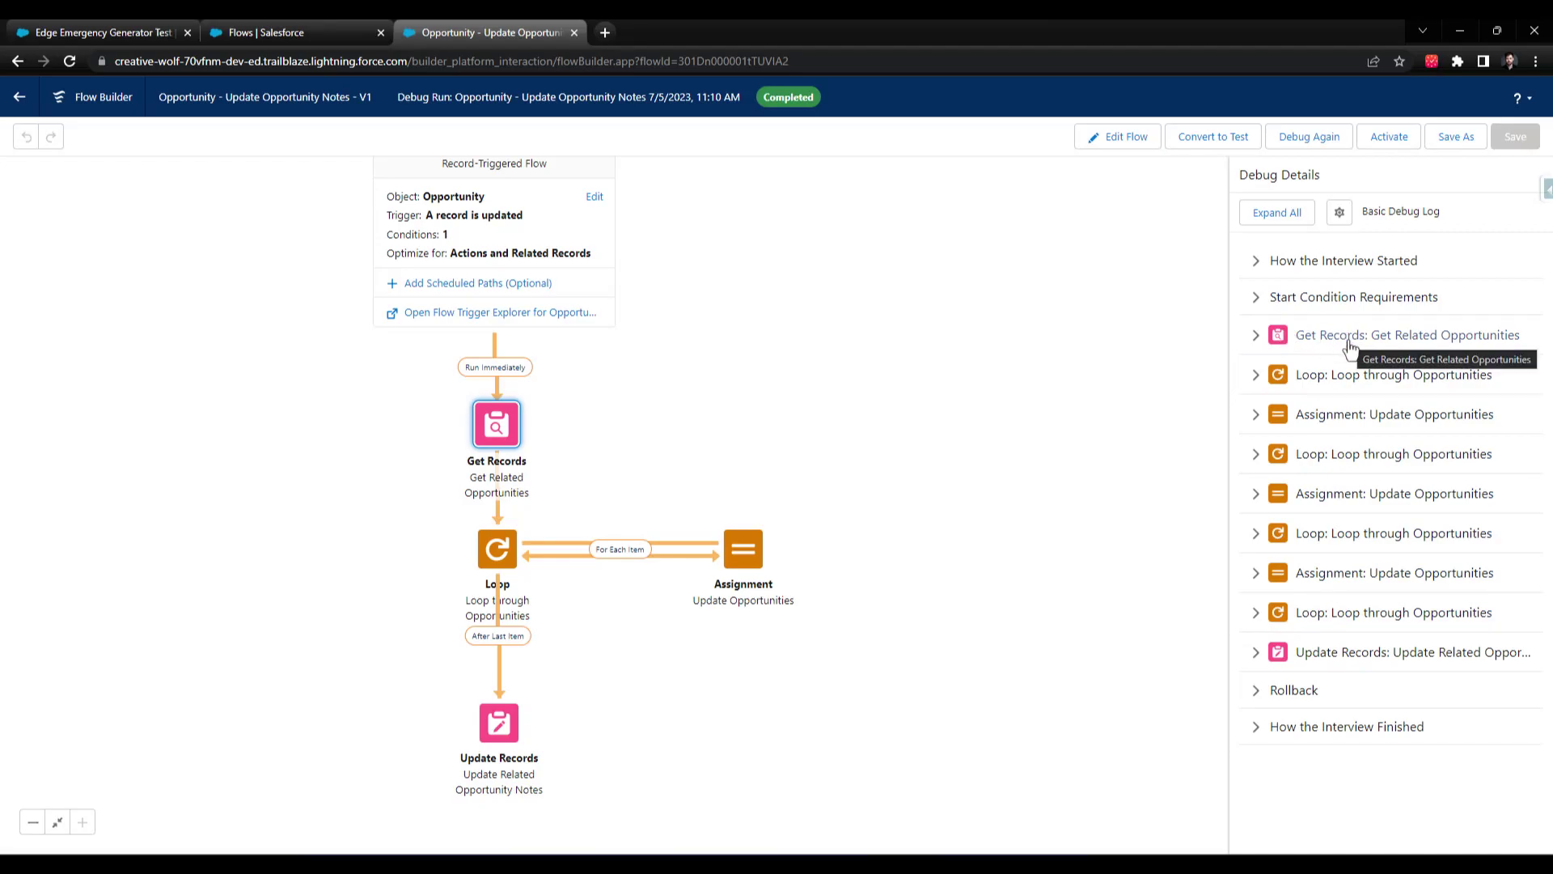
Step: Inspect the new run's loop and assignment debug entries, then collapse them
click(1332, 374)
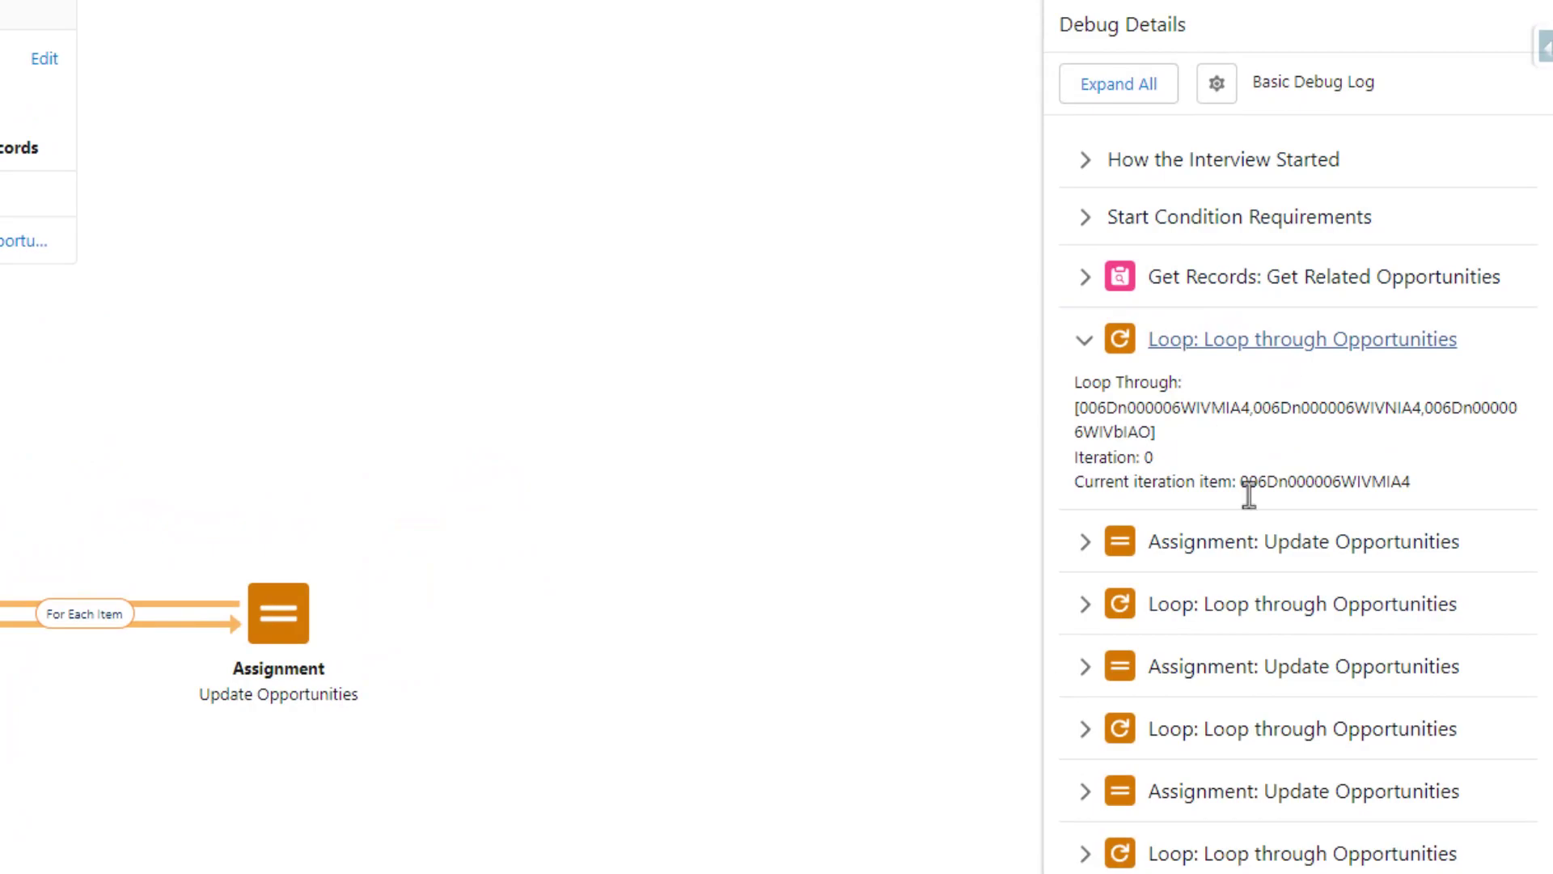
click(1238, 541)
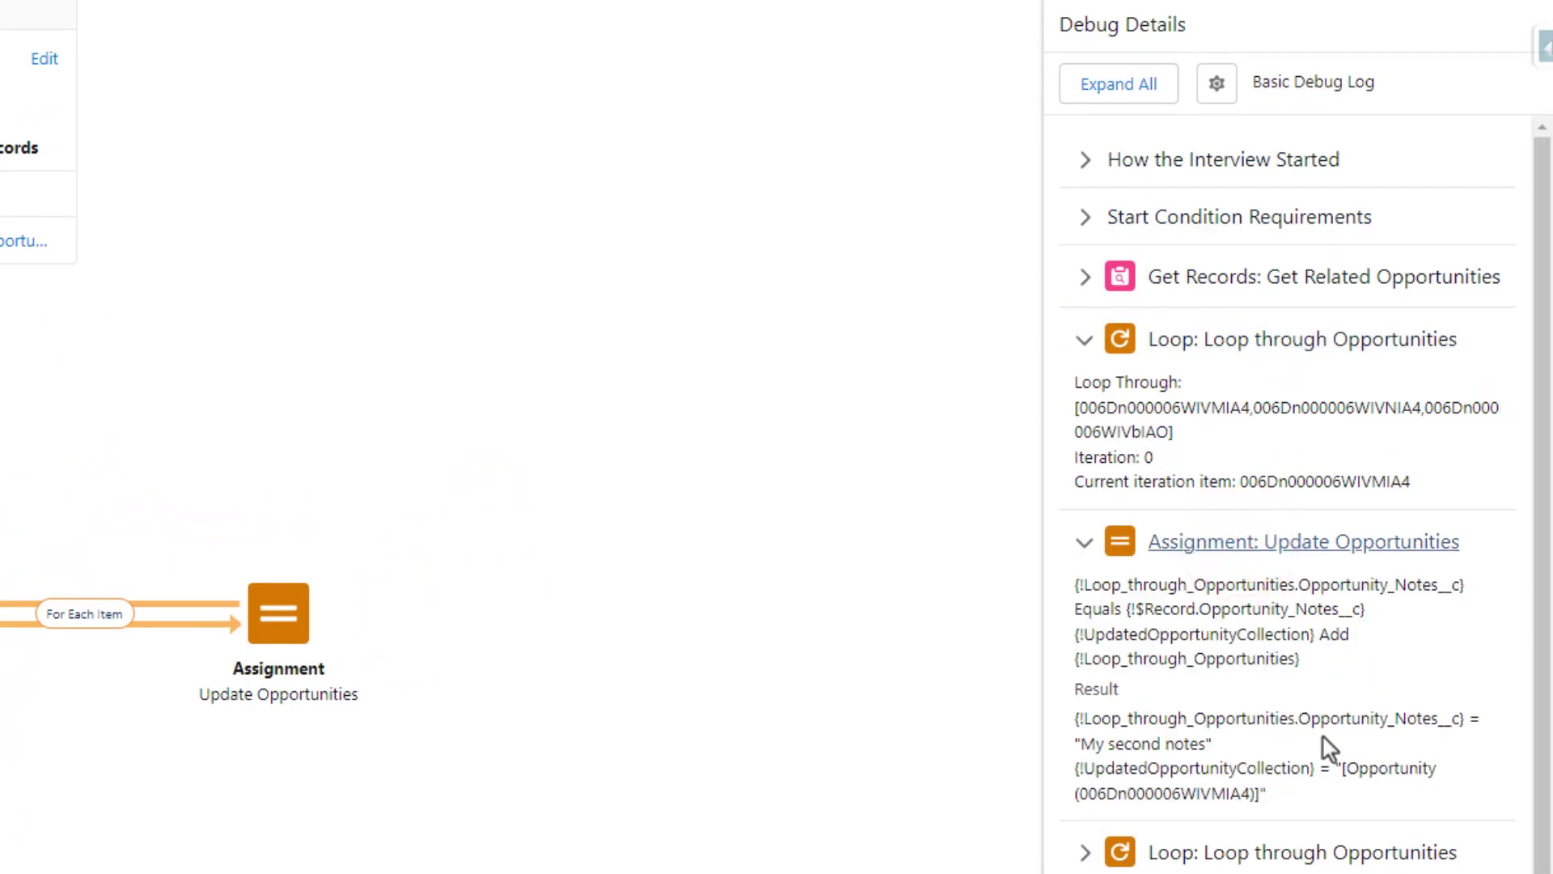
click(1165, 394)
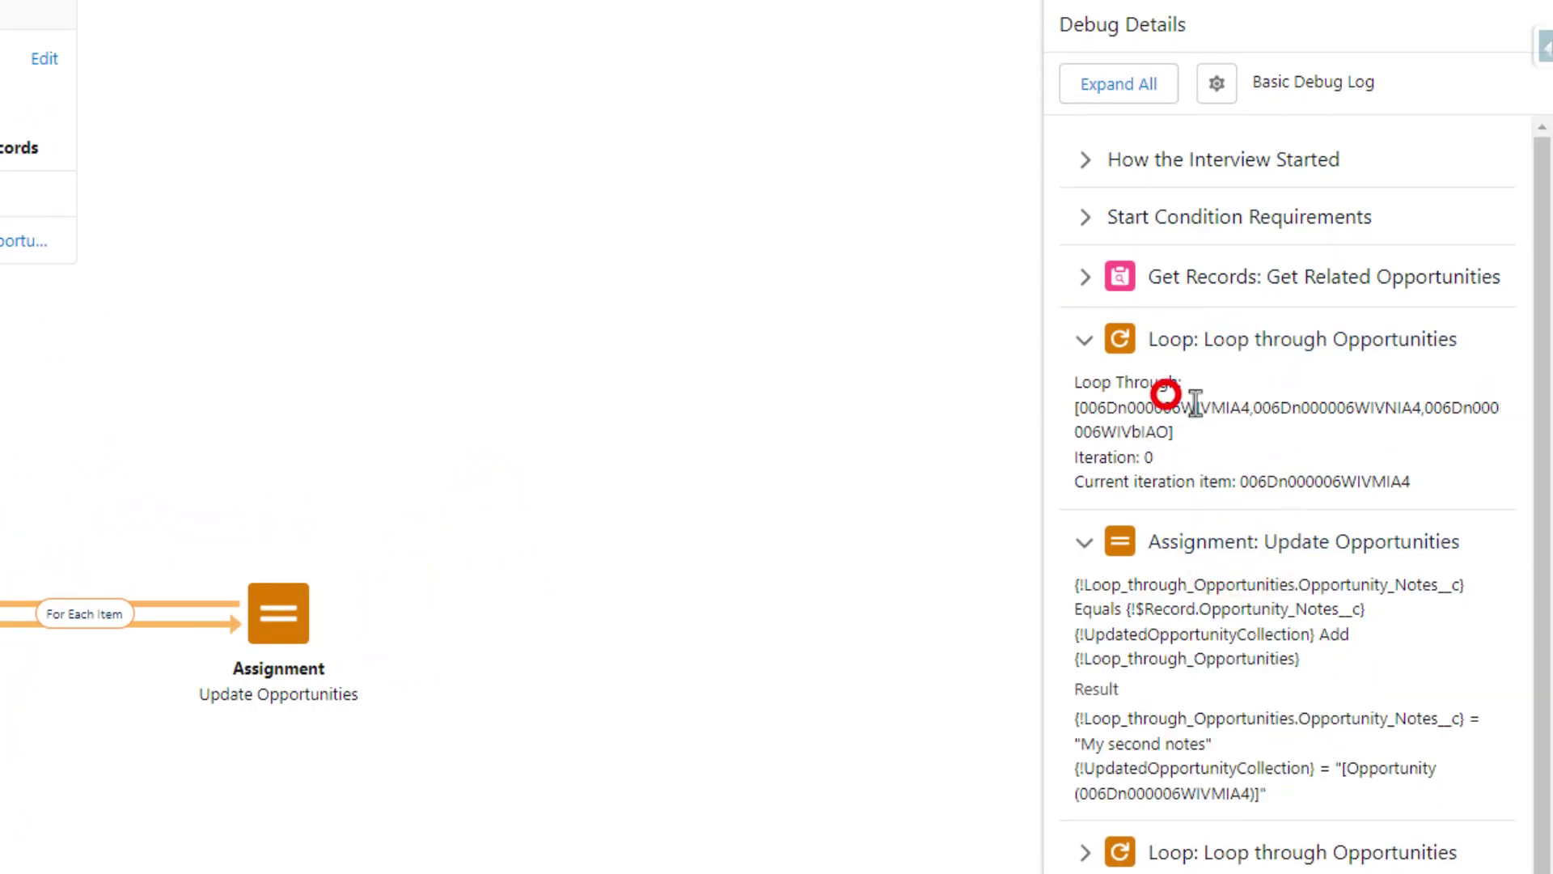
click(1296, 409)
click(1448, 407)
click(1214, 543)
click(1183, 339)
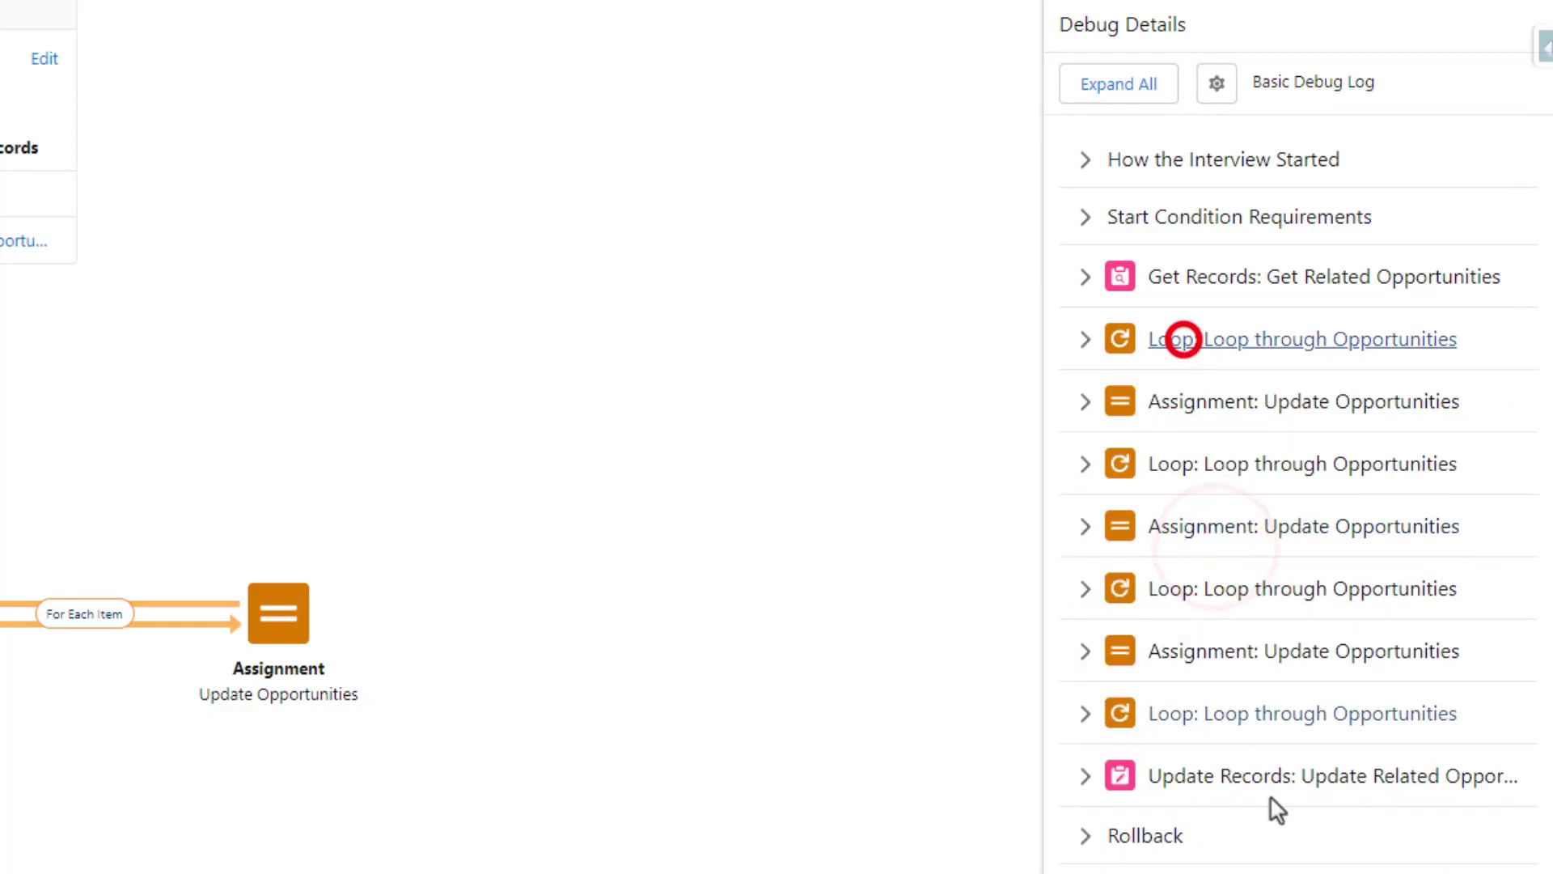
Step: Review the Update Records and Rollback entries, activate the flow, and return to the opportunity record
click(1266, 776)
scroll(1270, 728, down, 5)
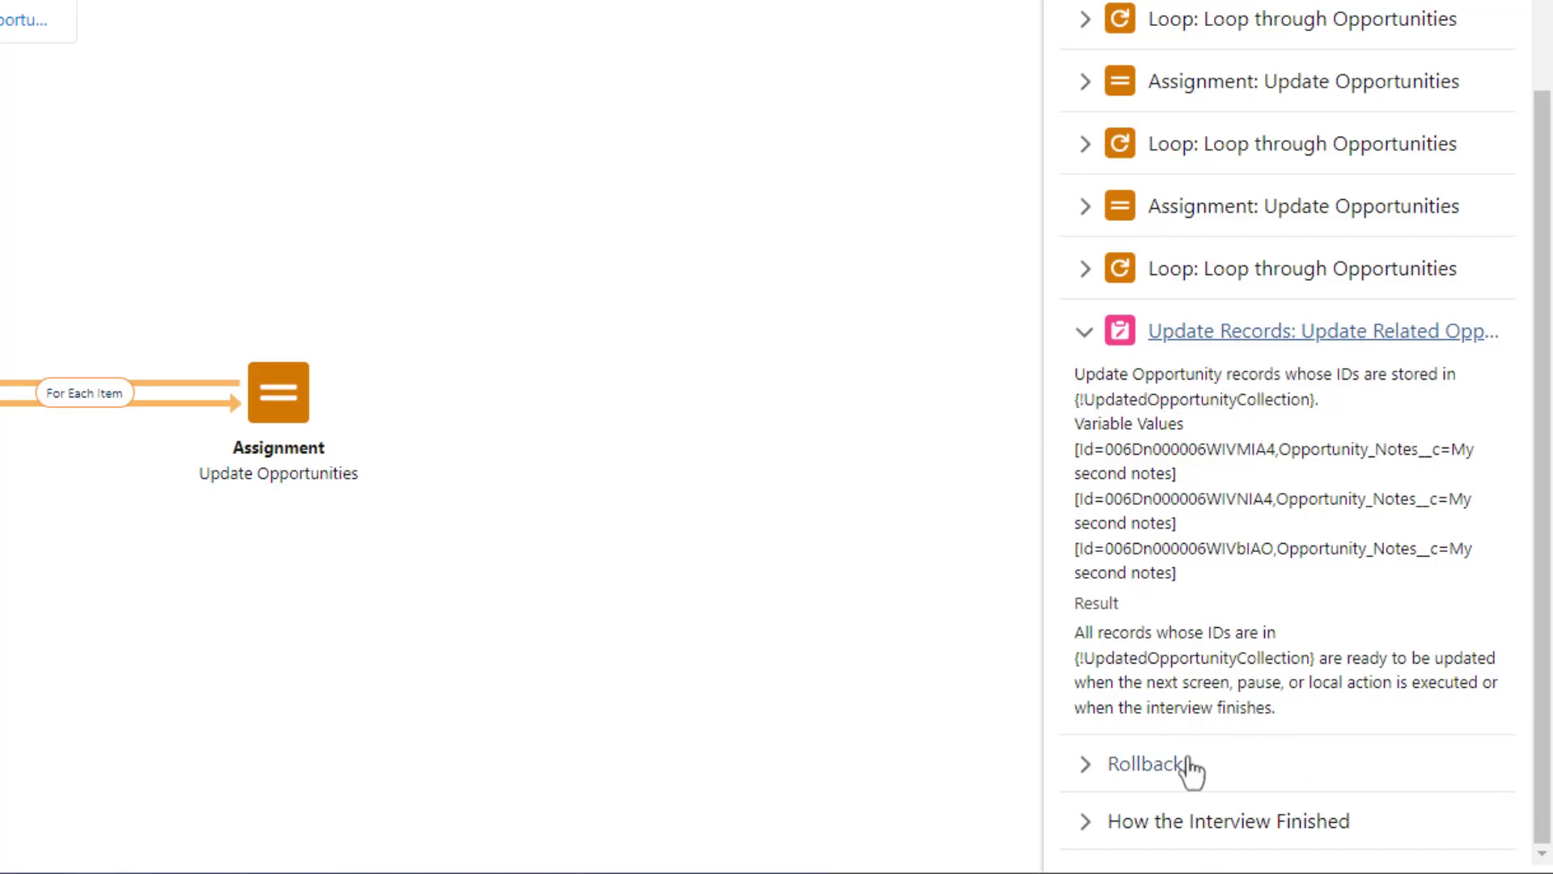
click(1159, 764)
scroll(1259, 677, down, 1)
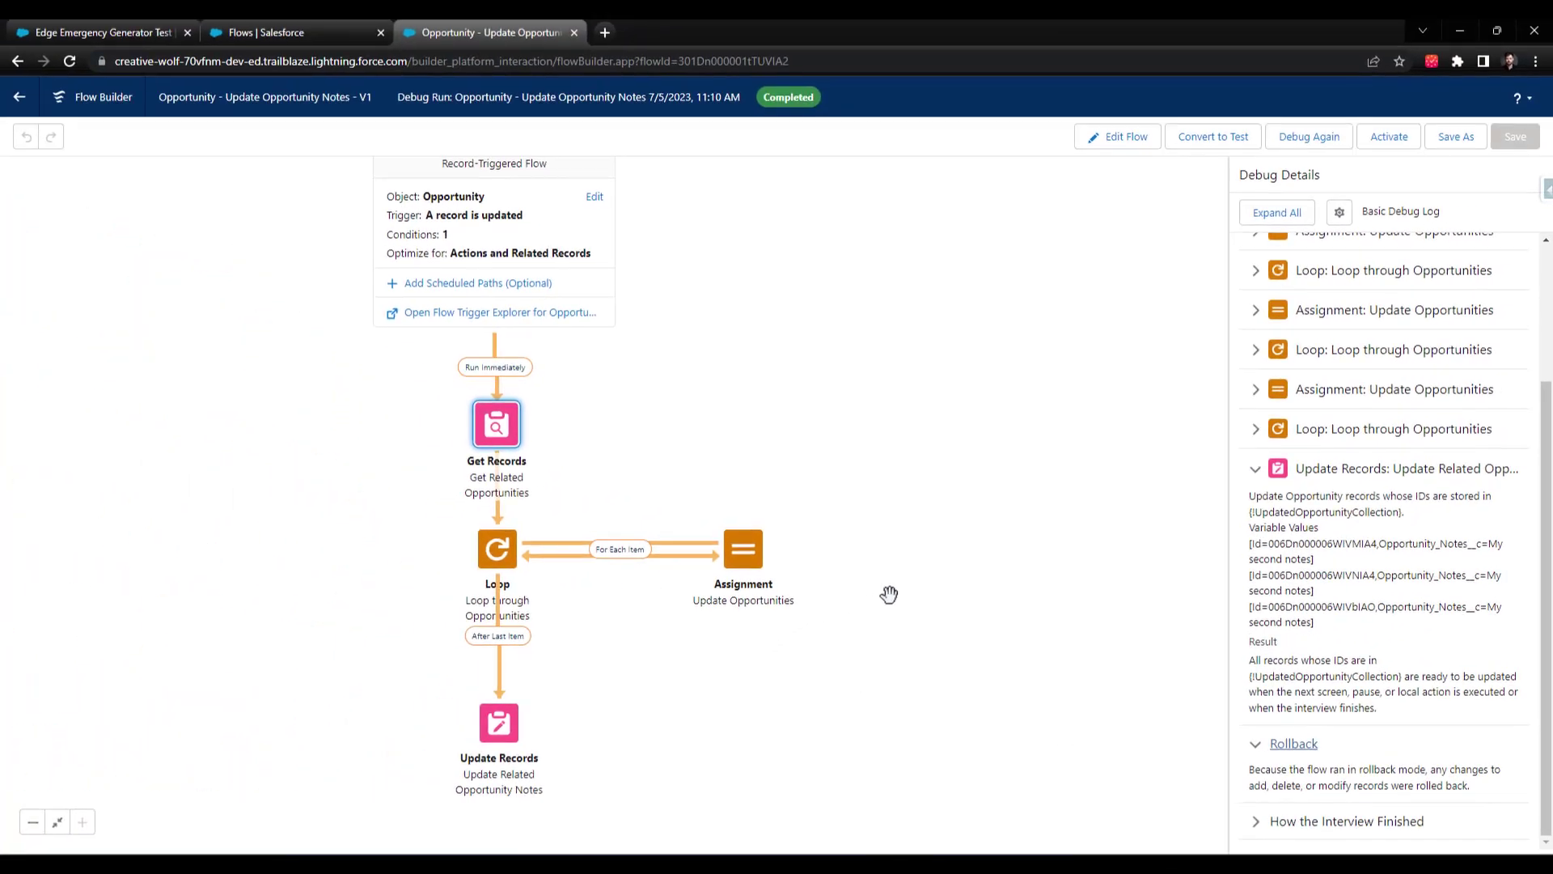
drag(889, 595, 1037, 600)
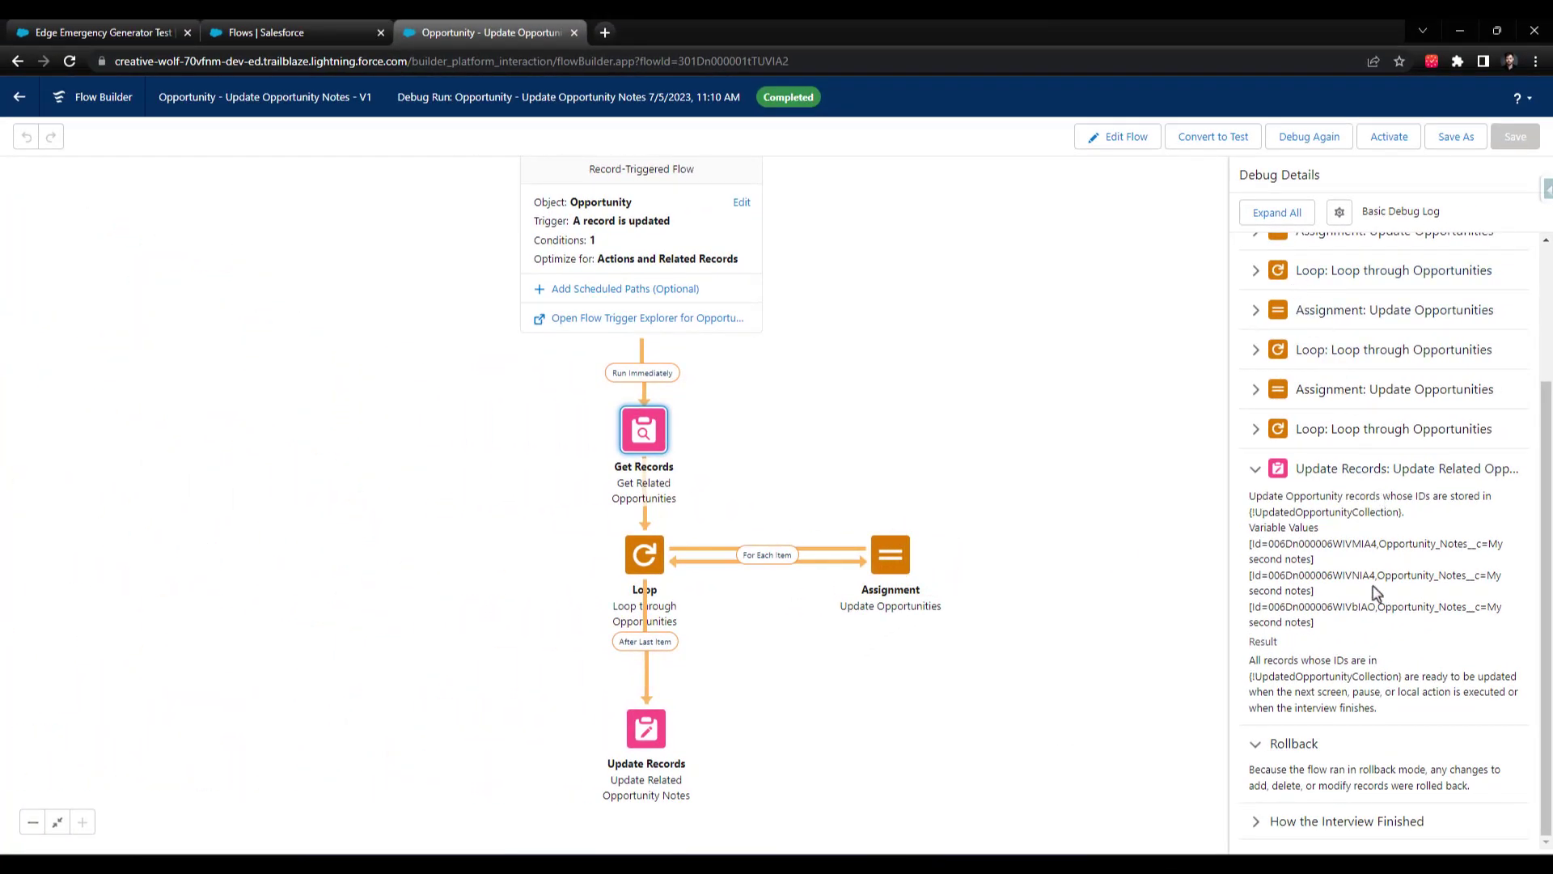
scroll(1375, 594, up, 3)
click(1313, 653)
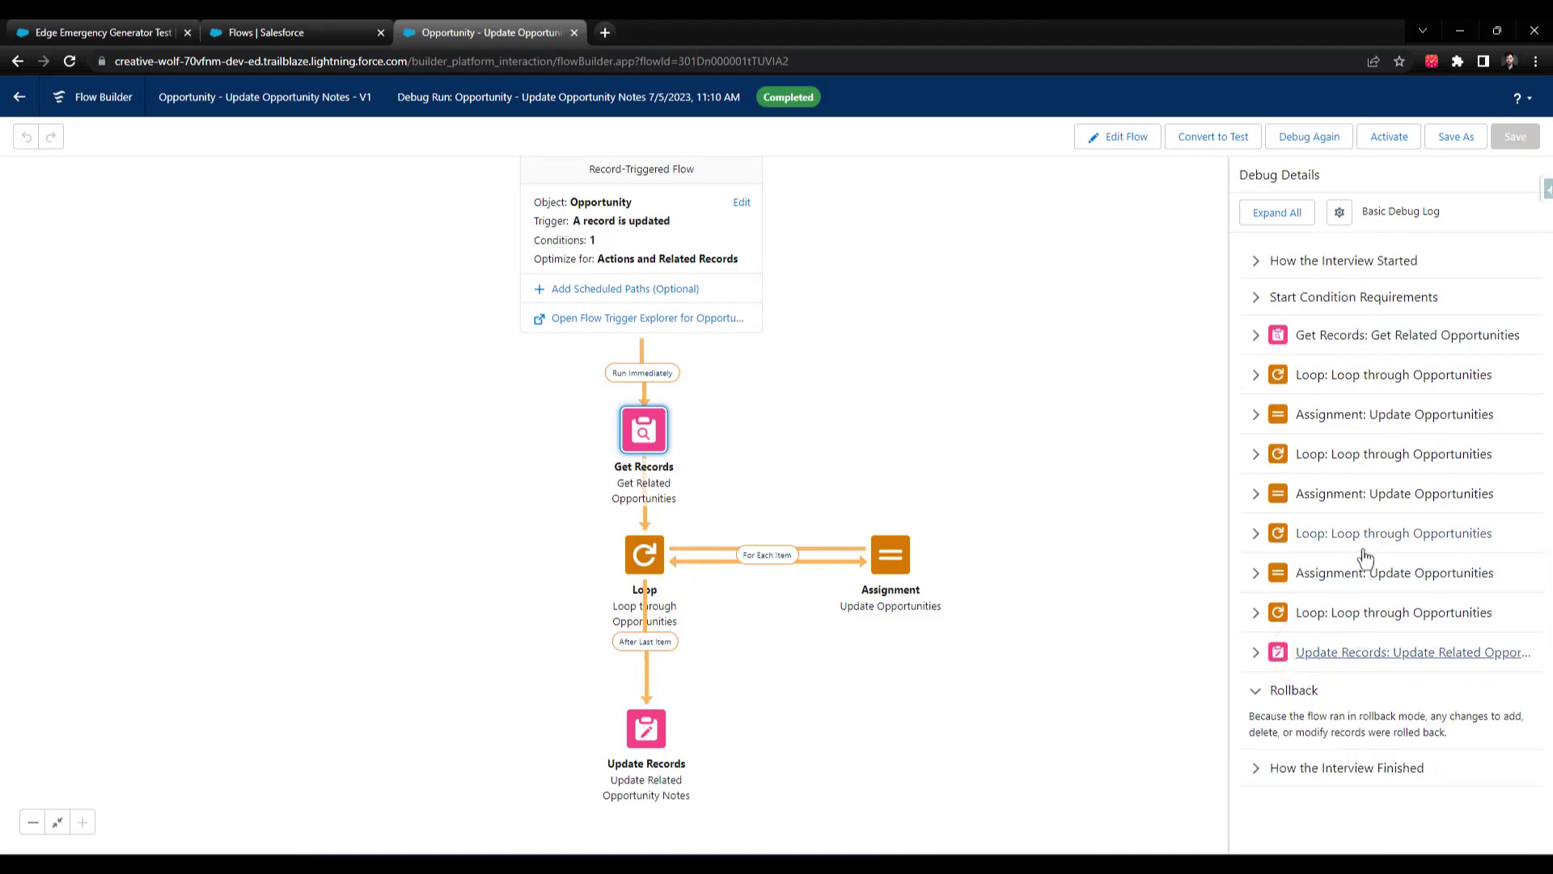
click(1389, 136)
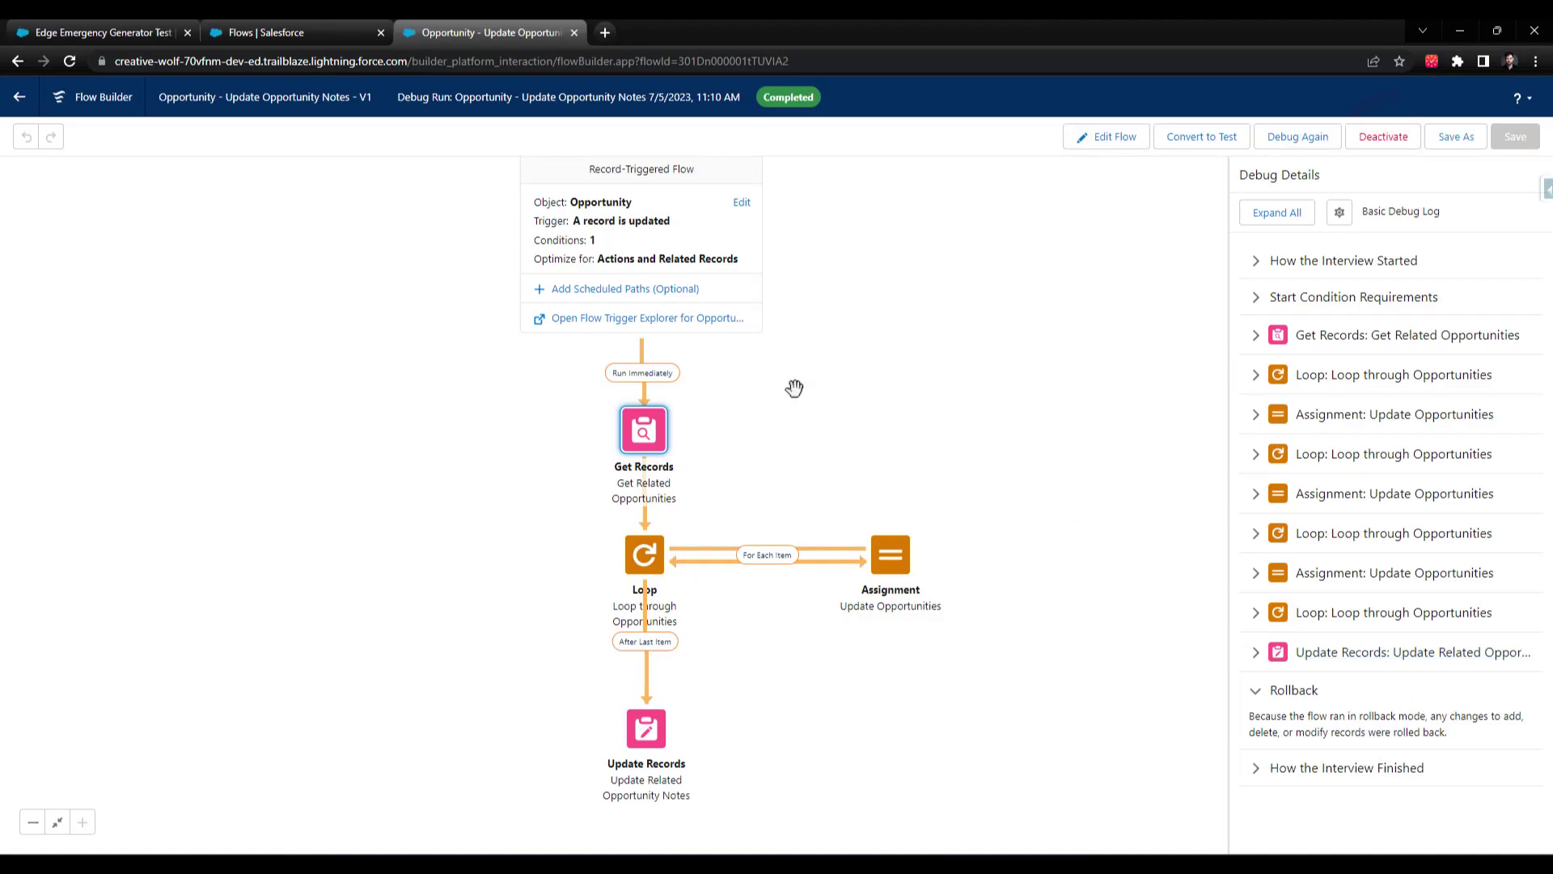
click(69, 32)
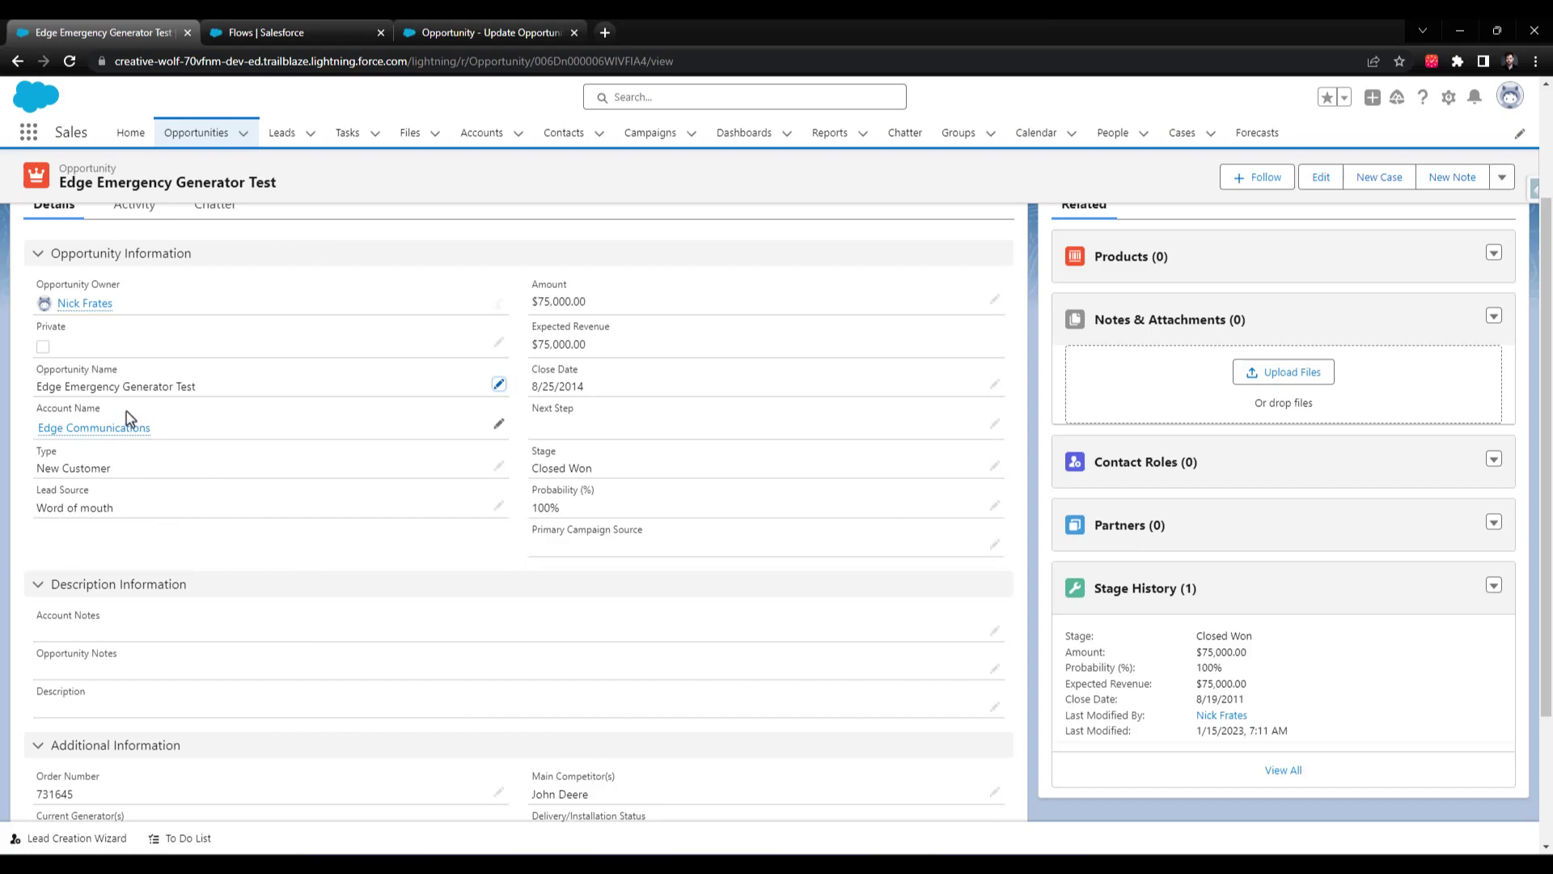
Step: Create a new opportunity list view named 'Edge Communications Opps'
scroll(581, 688, up, 3)
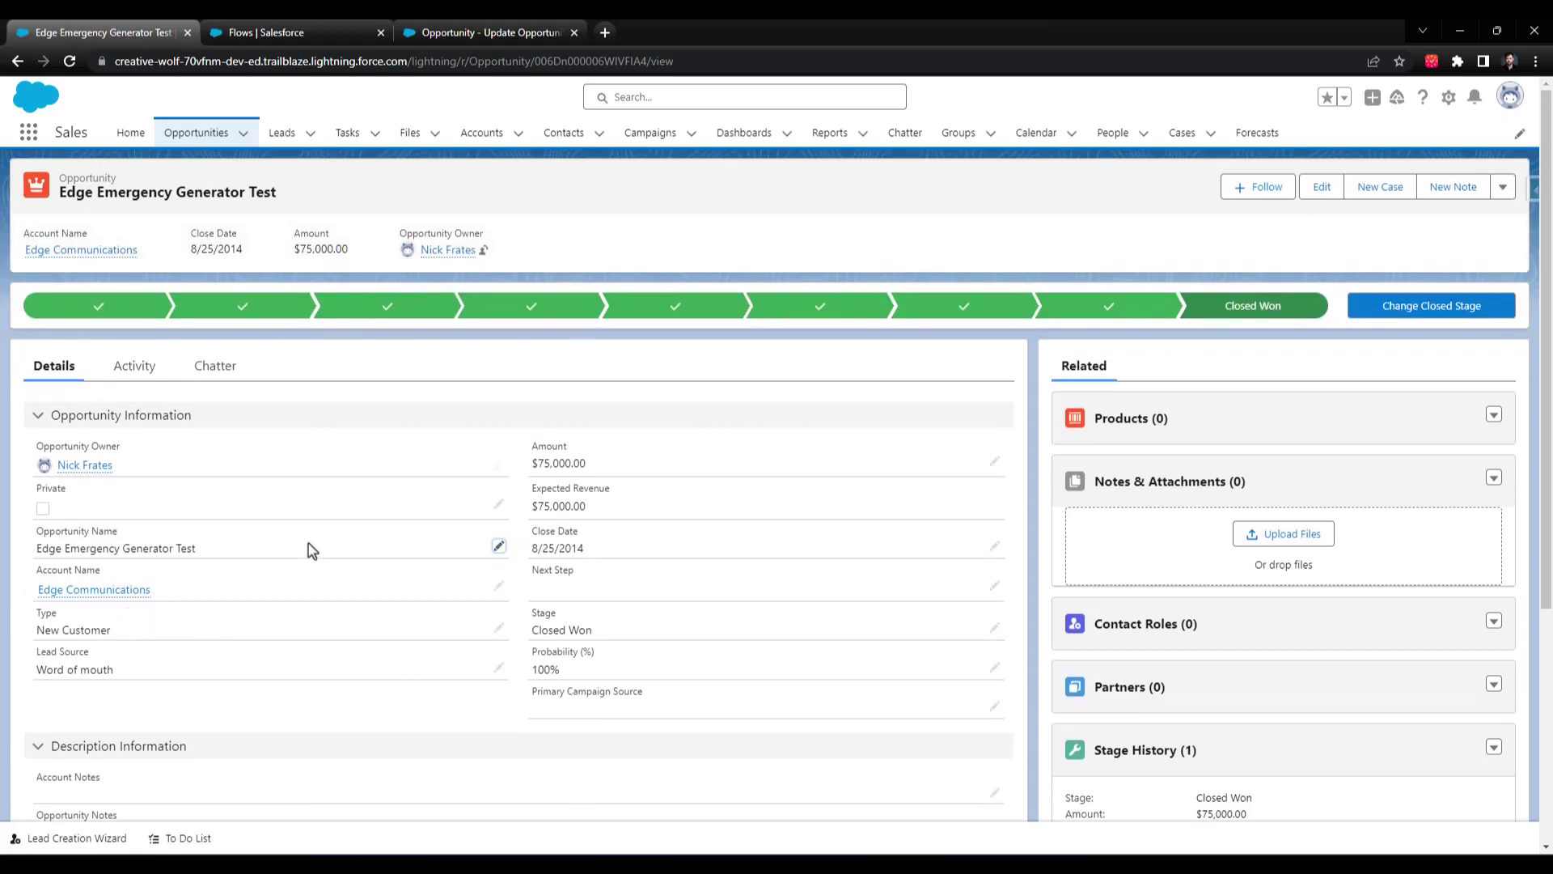
click(178, 148)
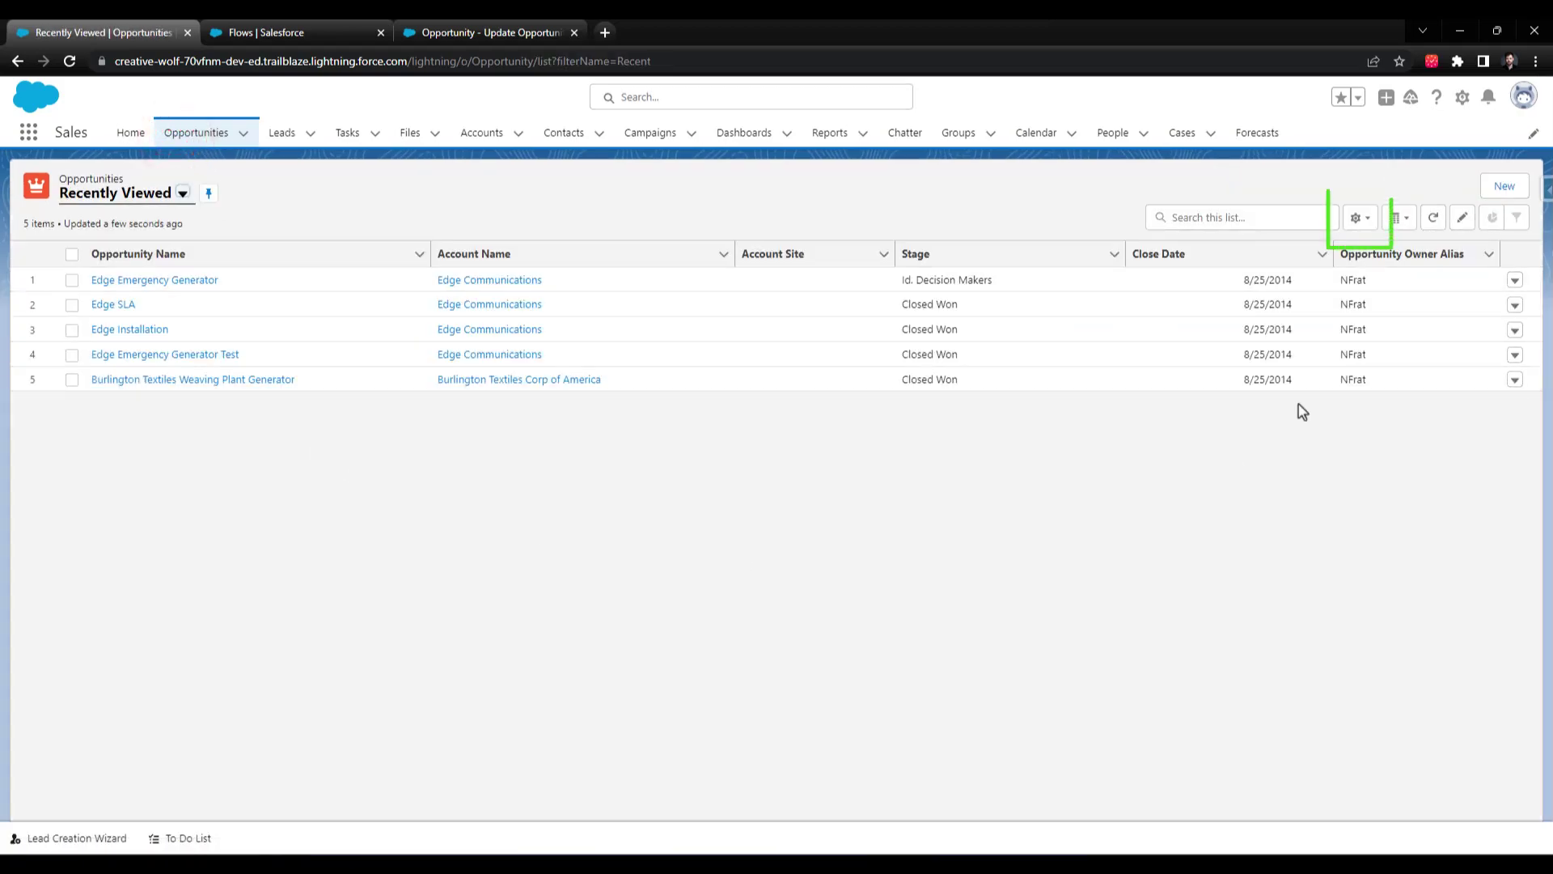
click(1360, 217)
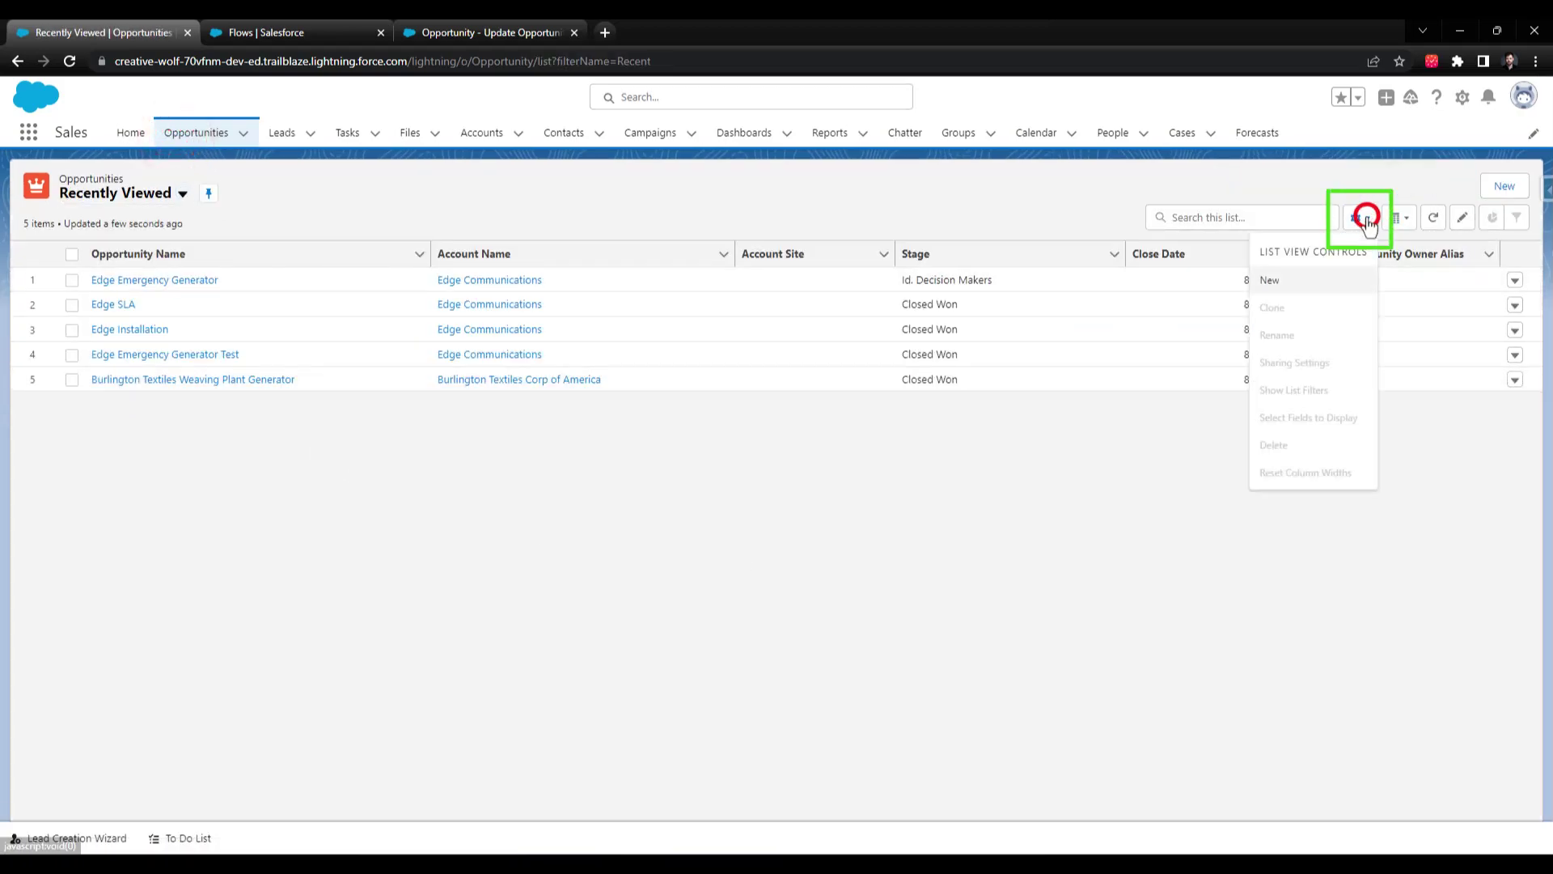
click(1302, 283)
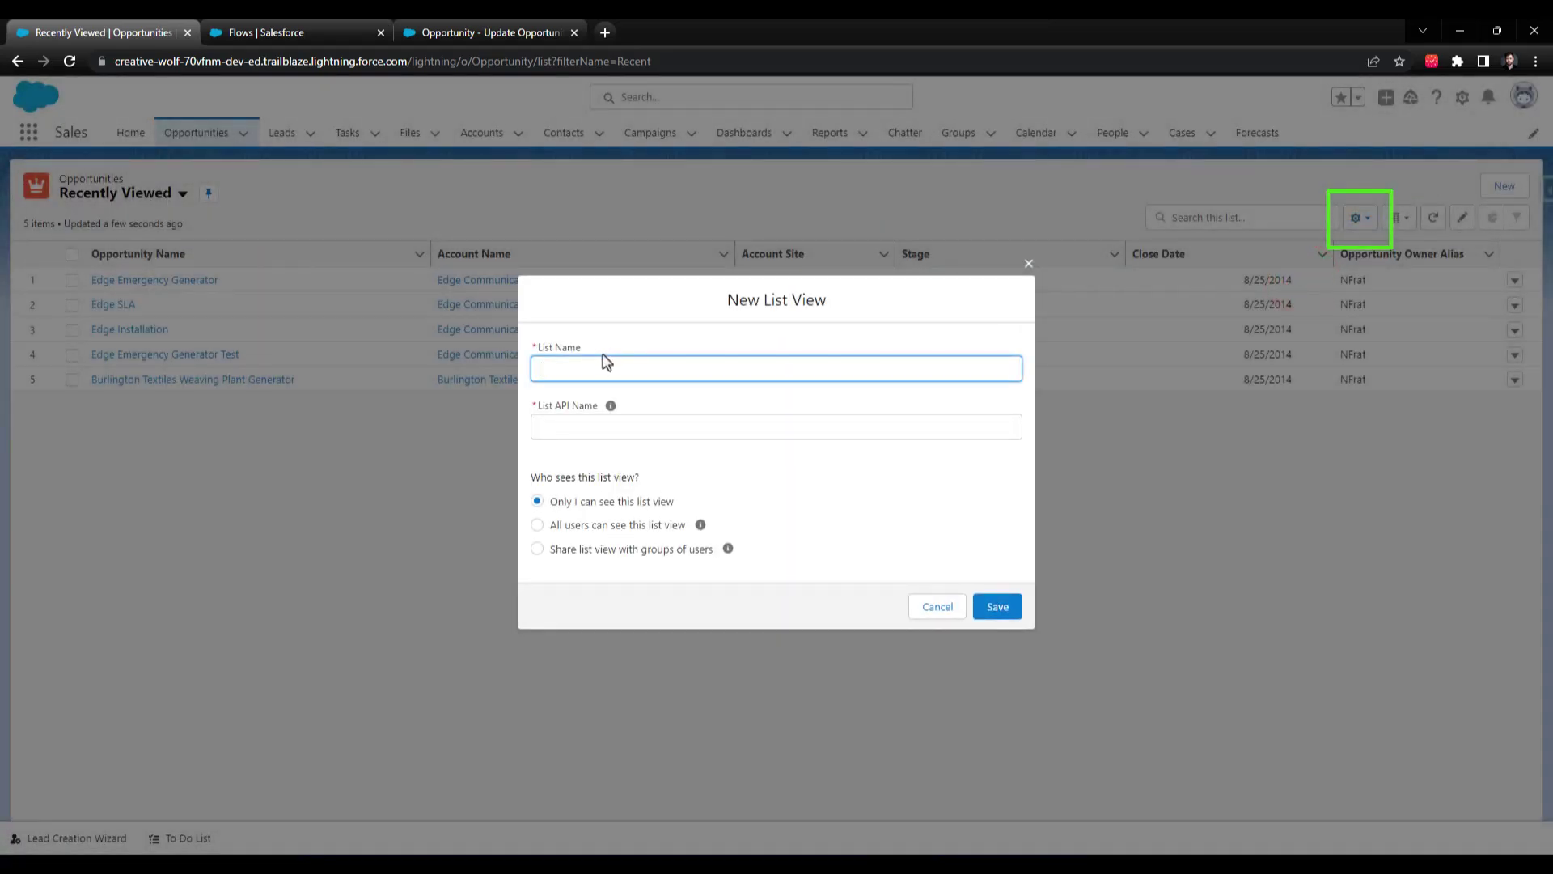
text(Edge Communications Opp)
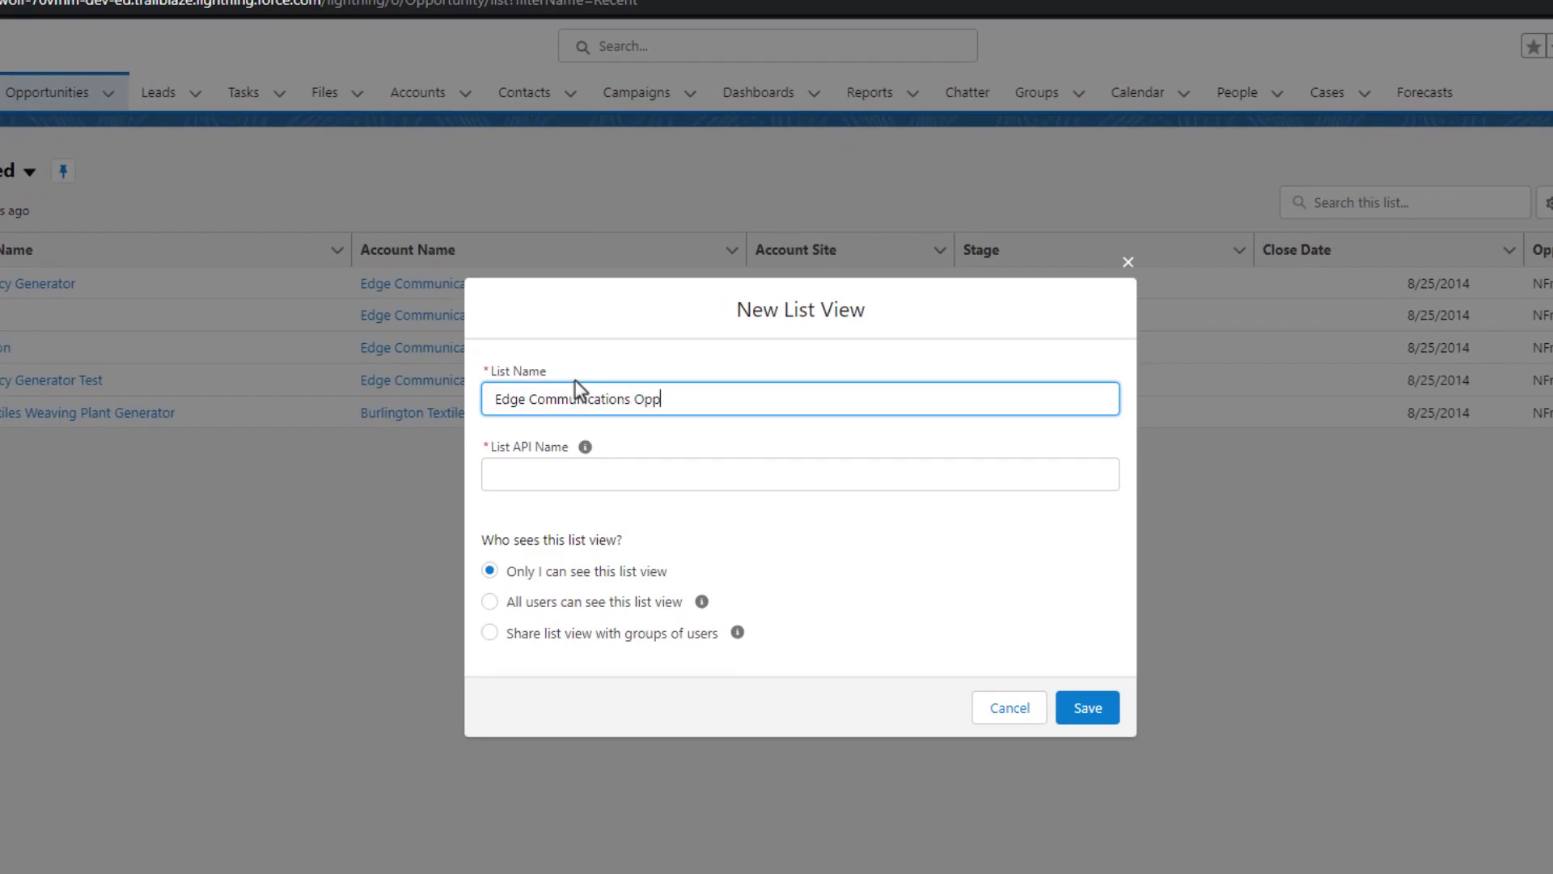
text(s Oppos)
key(Tab)
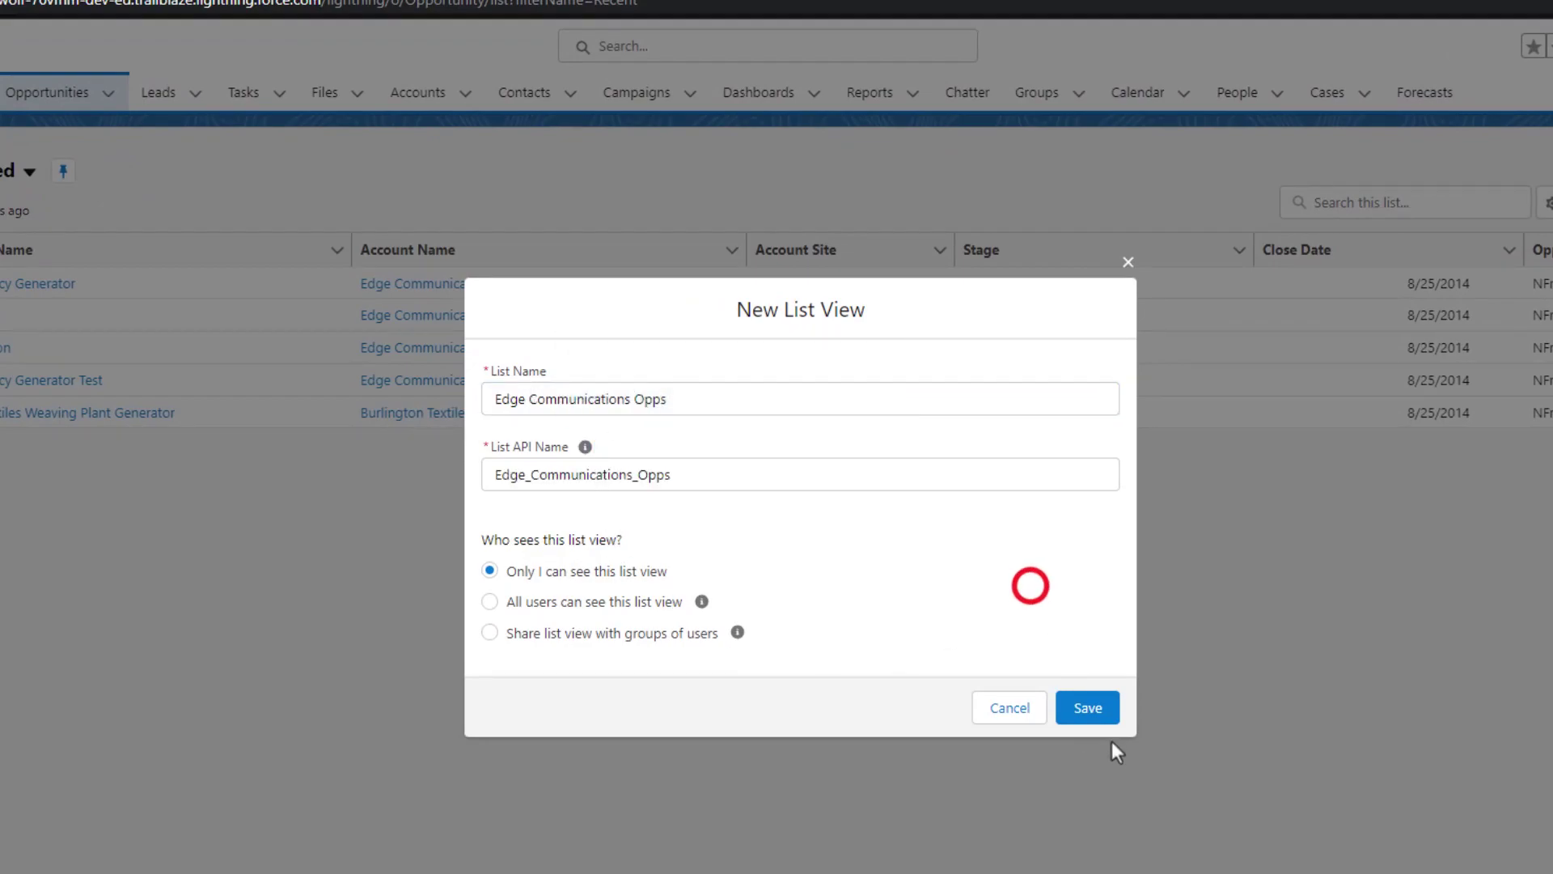
click(1089, 708)
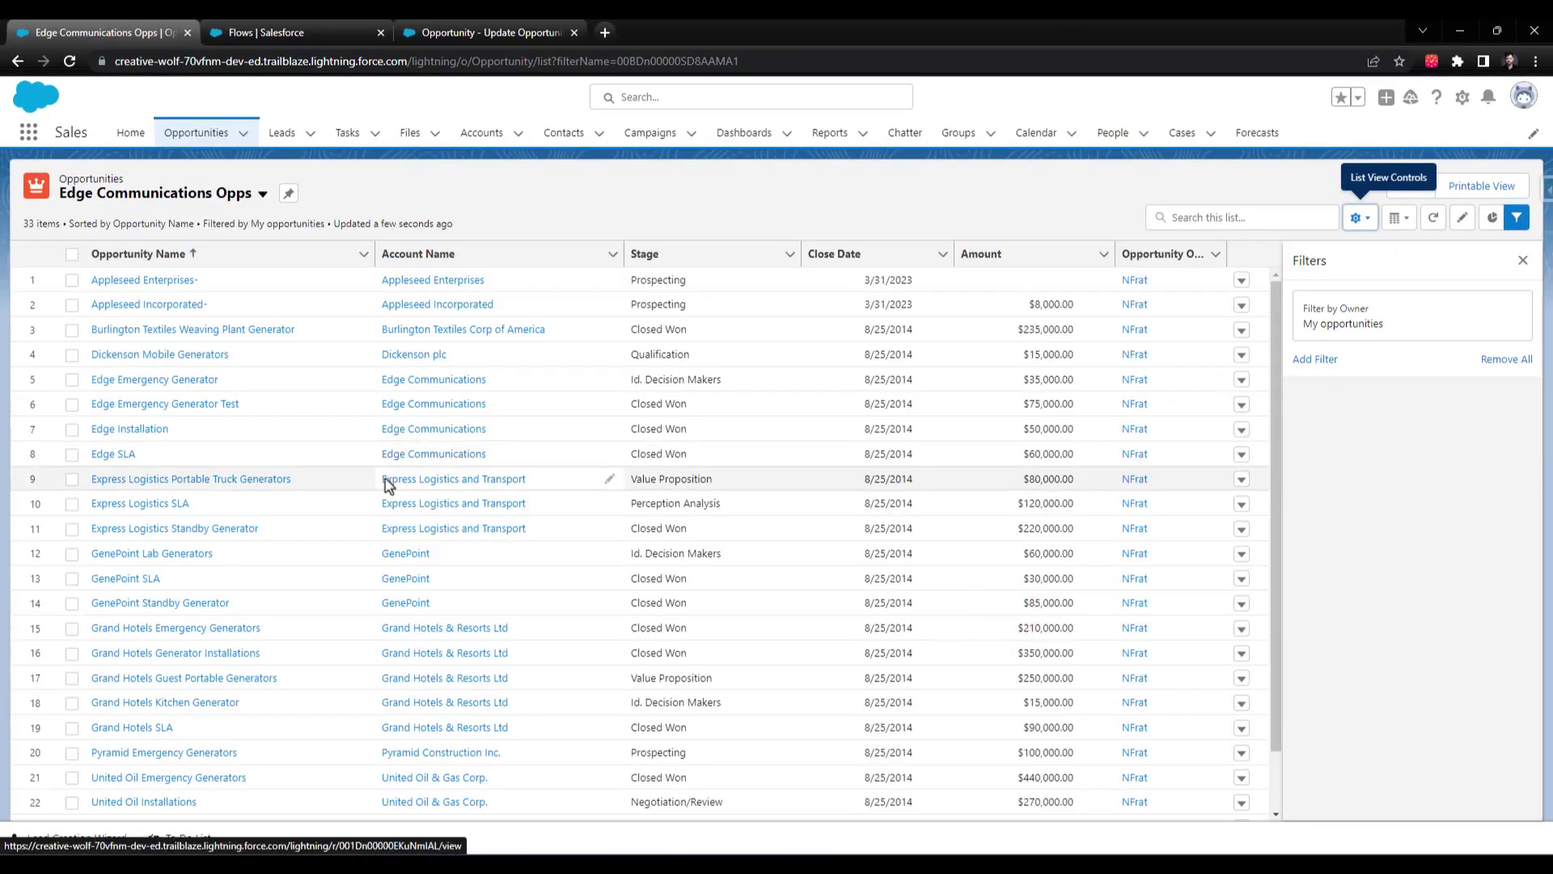
Step: Filter the list view to all opportunities with Account Name equals Edge Communications
click(1351, 324)
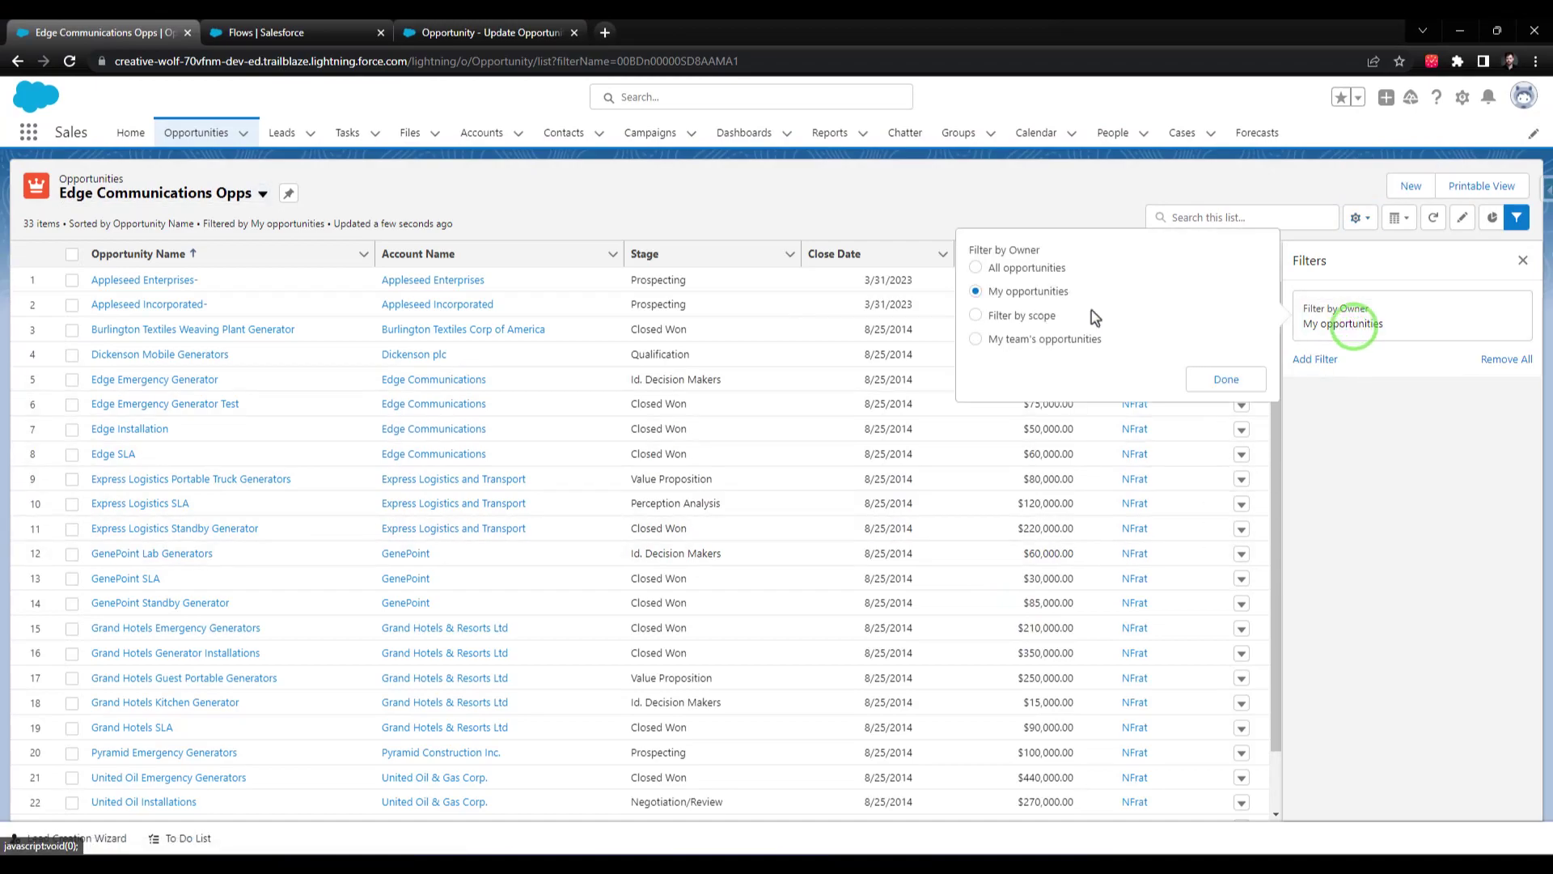
click(997, 271)
click(1218, 380)
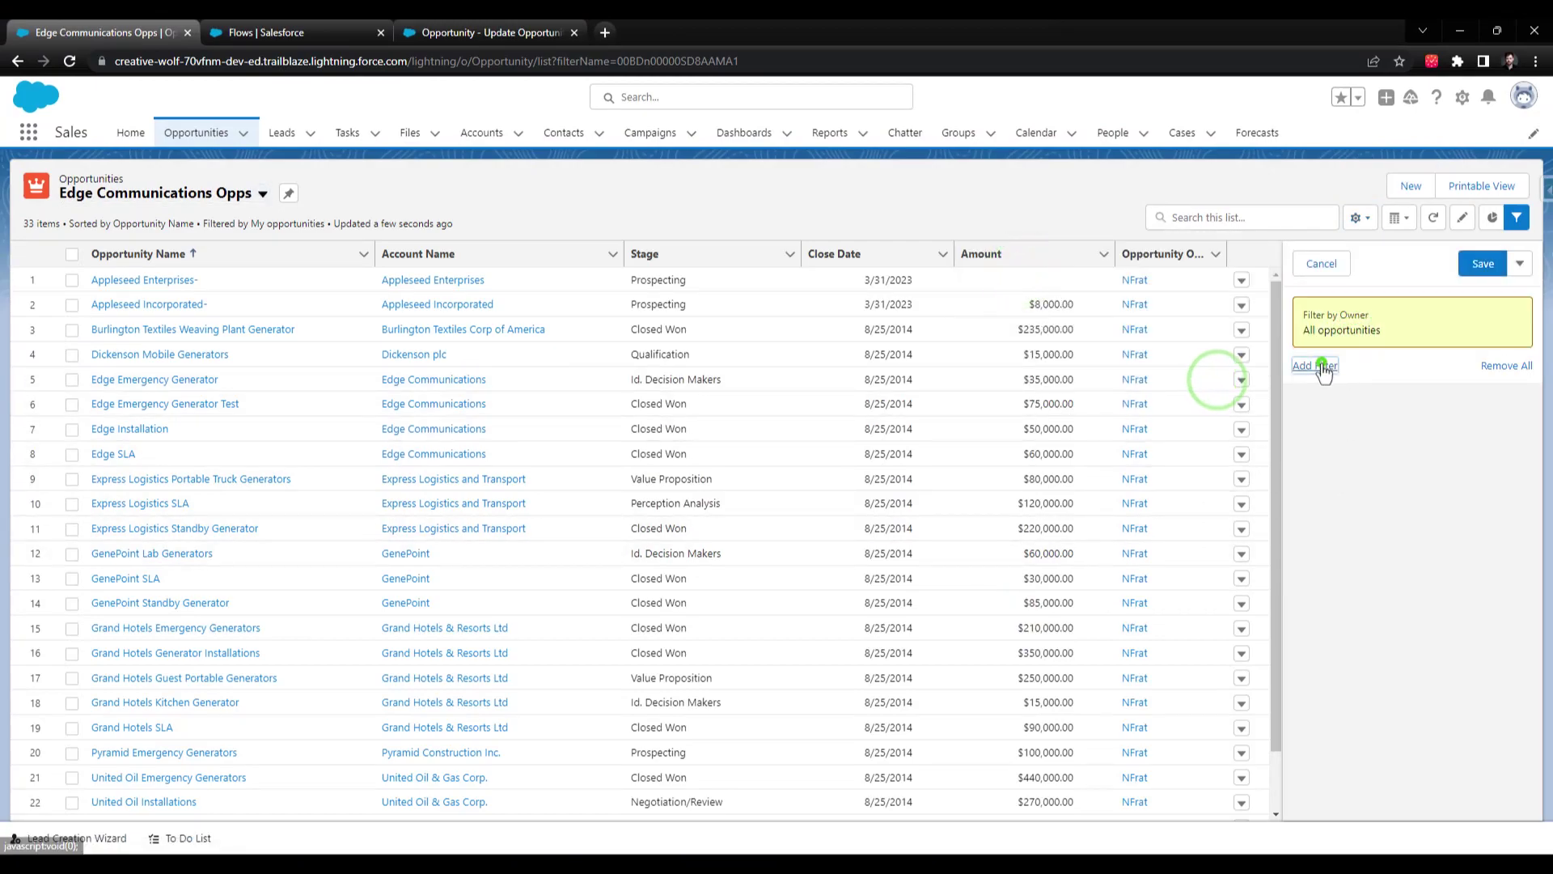
click(1321, 367)
click(1014, 463)
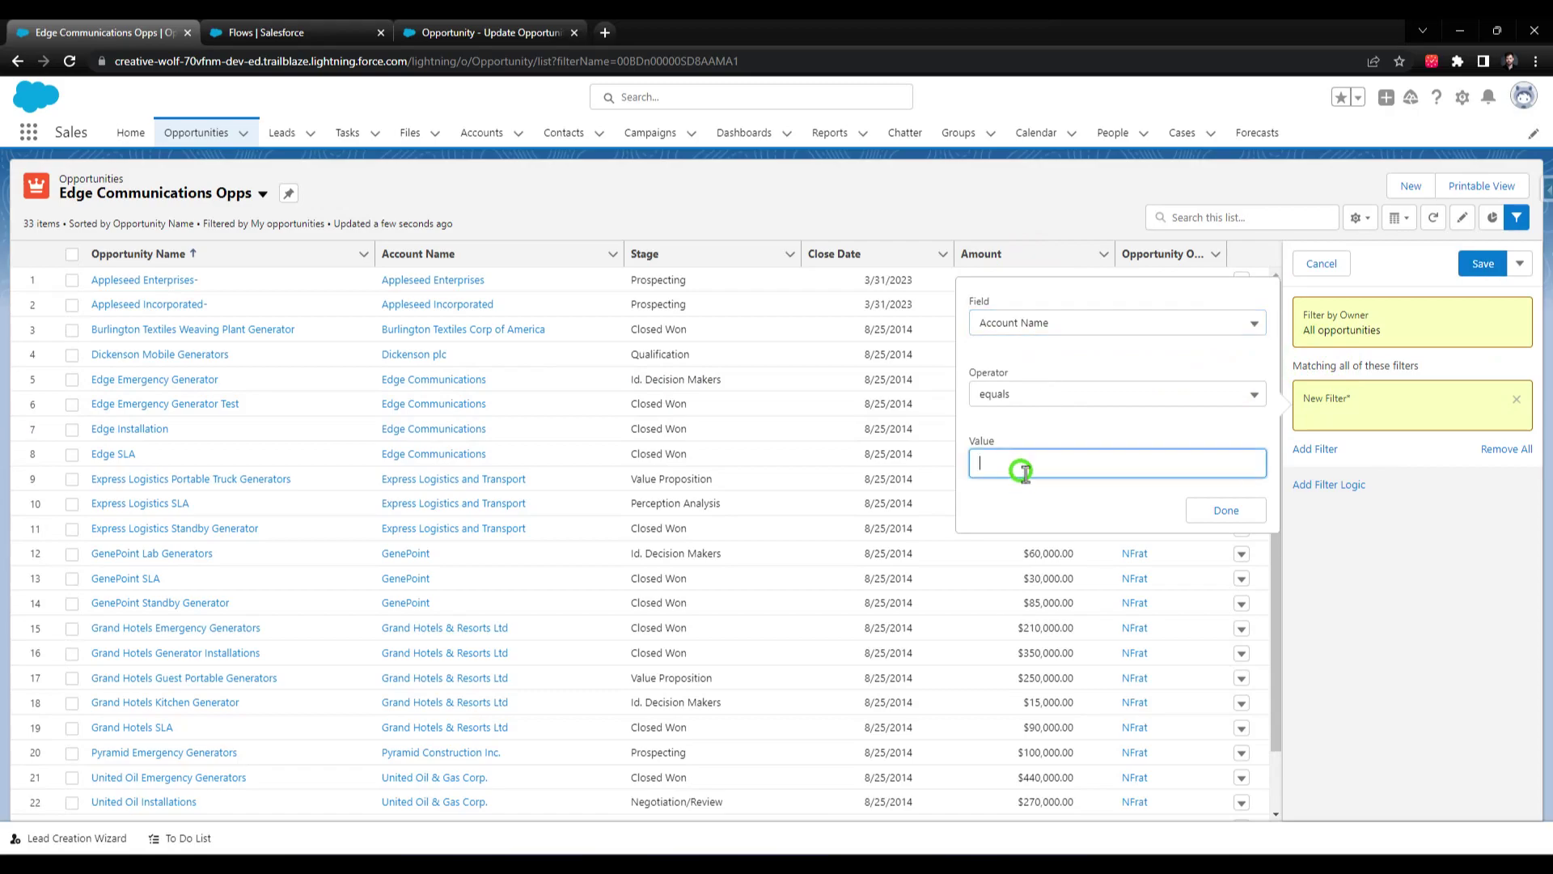
text(Edge Communications)
click(1214, 510)
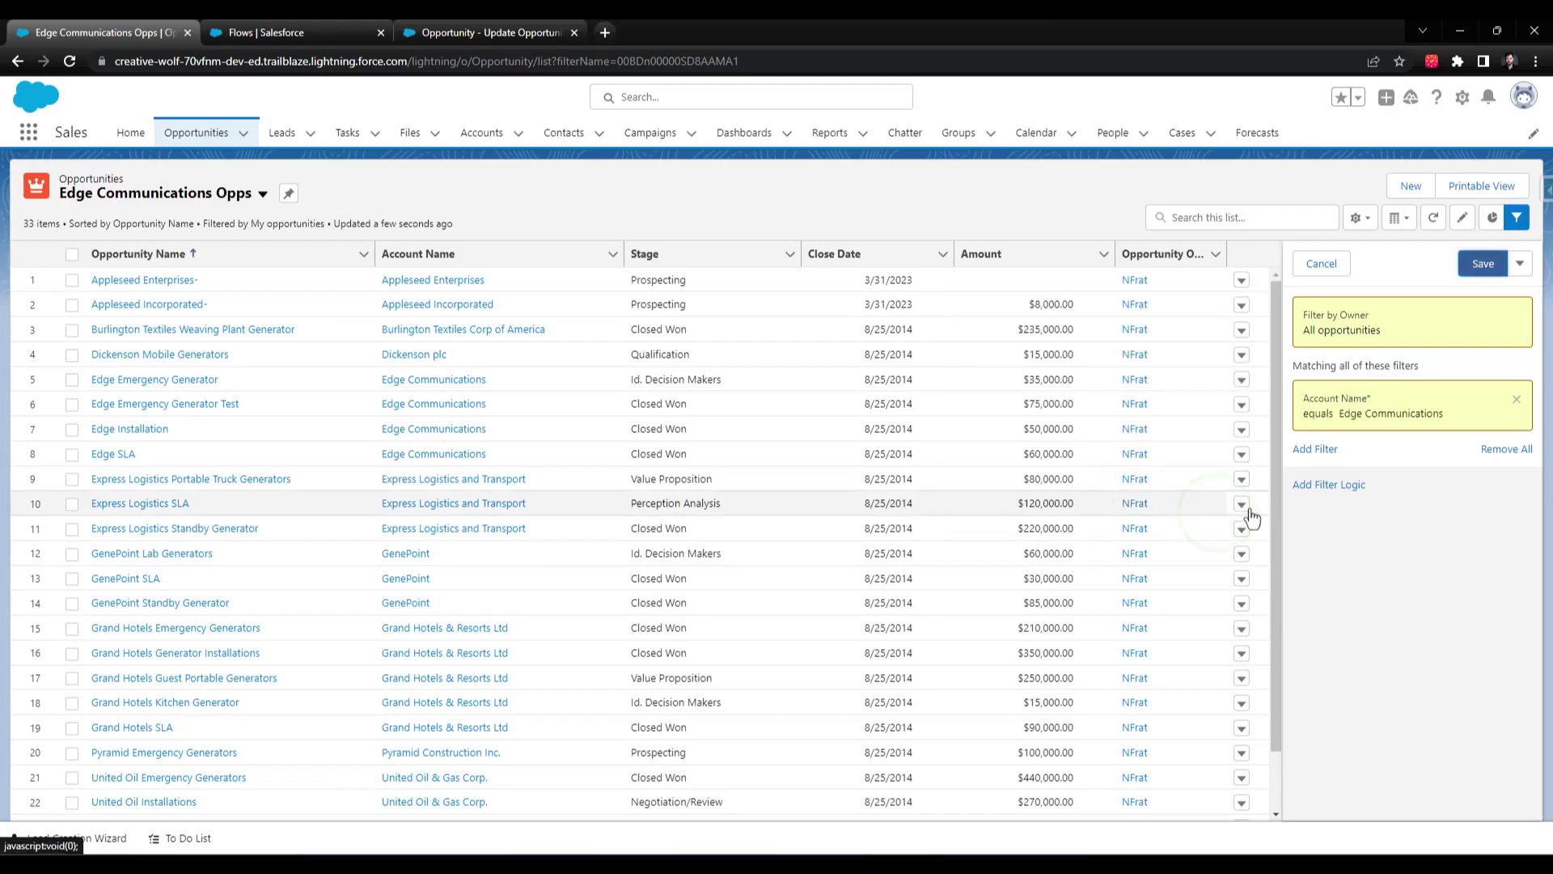
click(1472, 271)
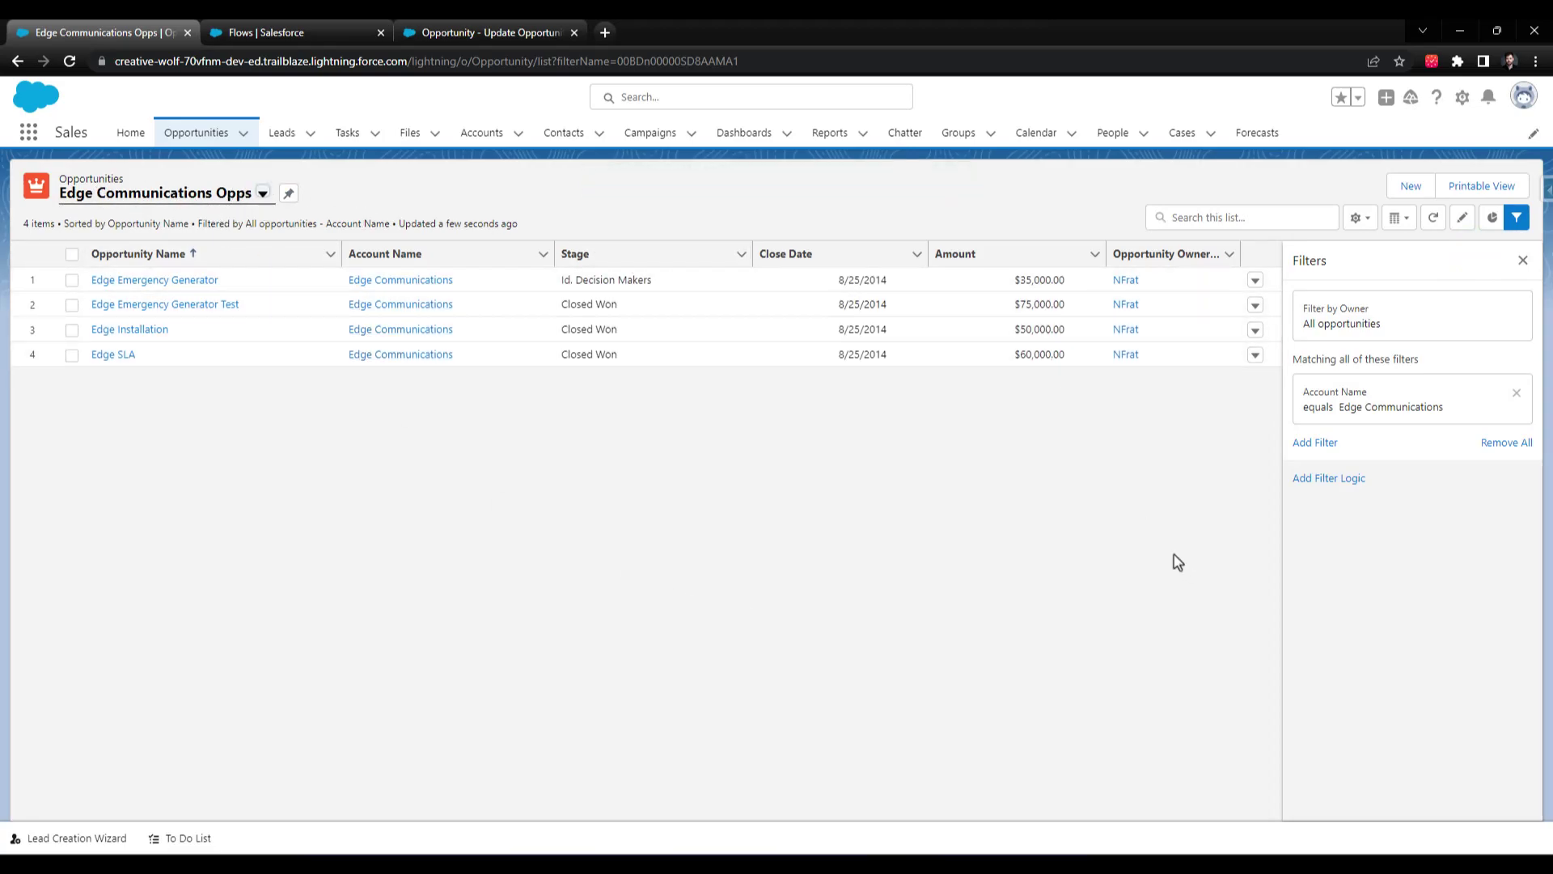
Step: Close the filters panel and look through the list view options menu
click(1523, 261)
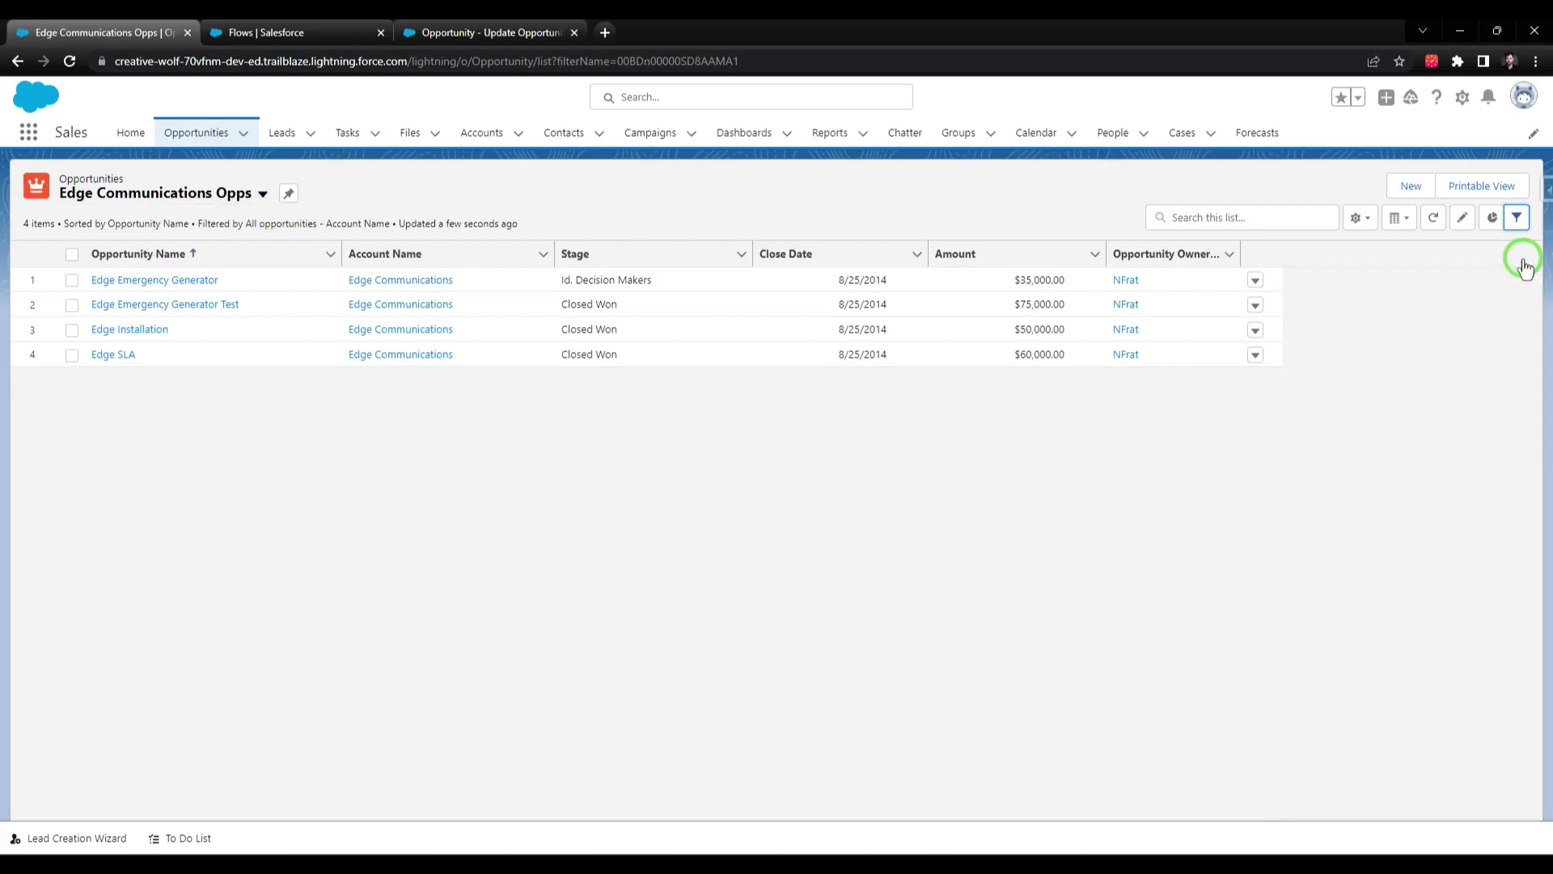
click(1359, 217)
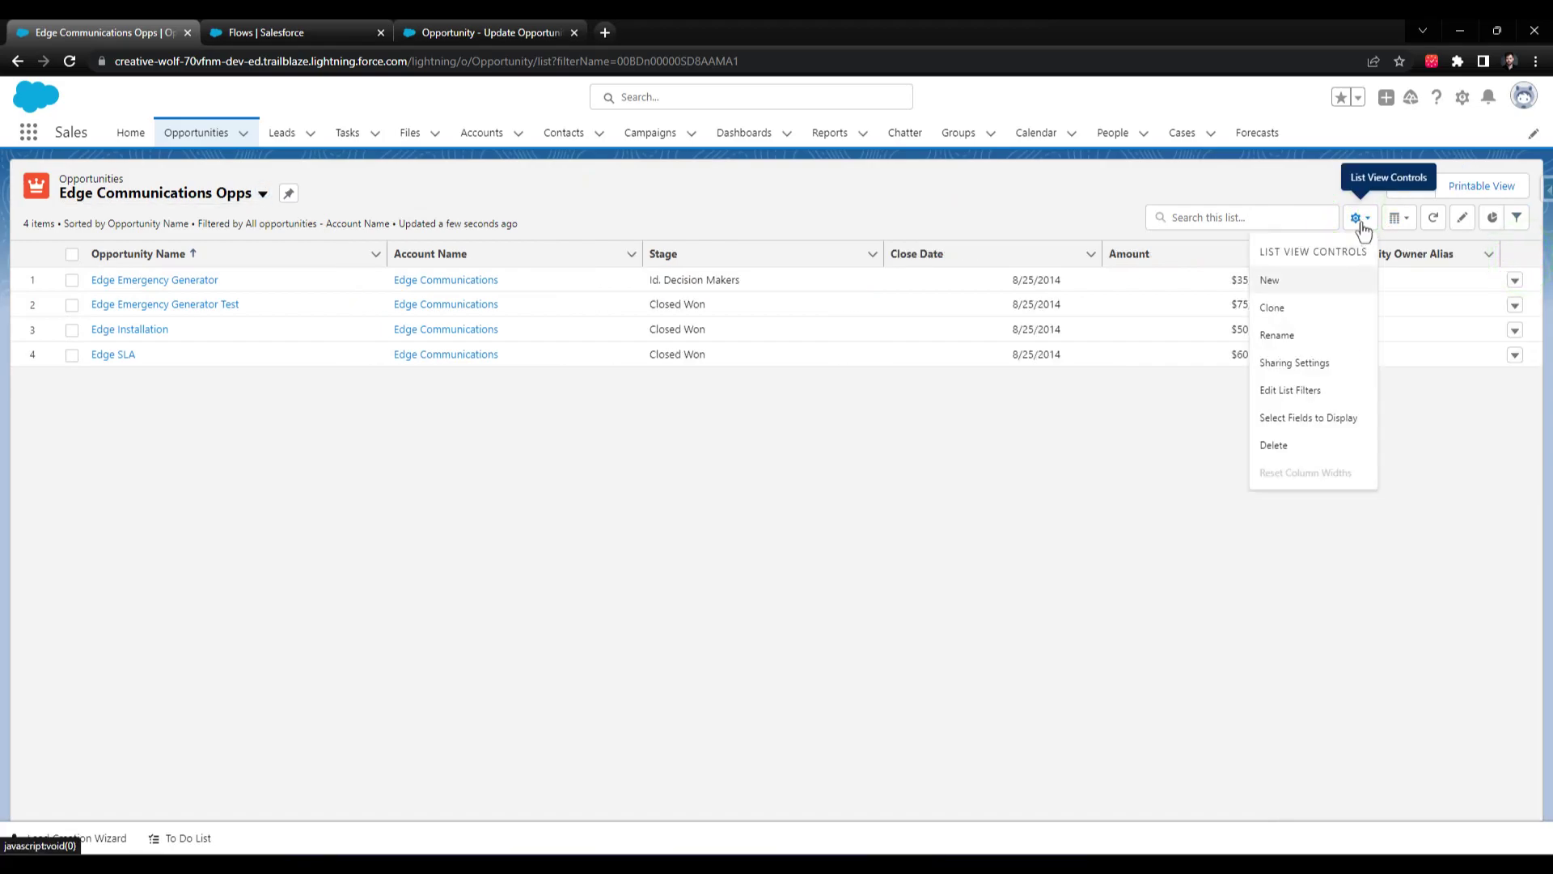
click(1519, 224)
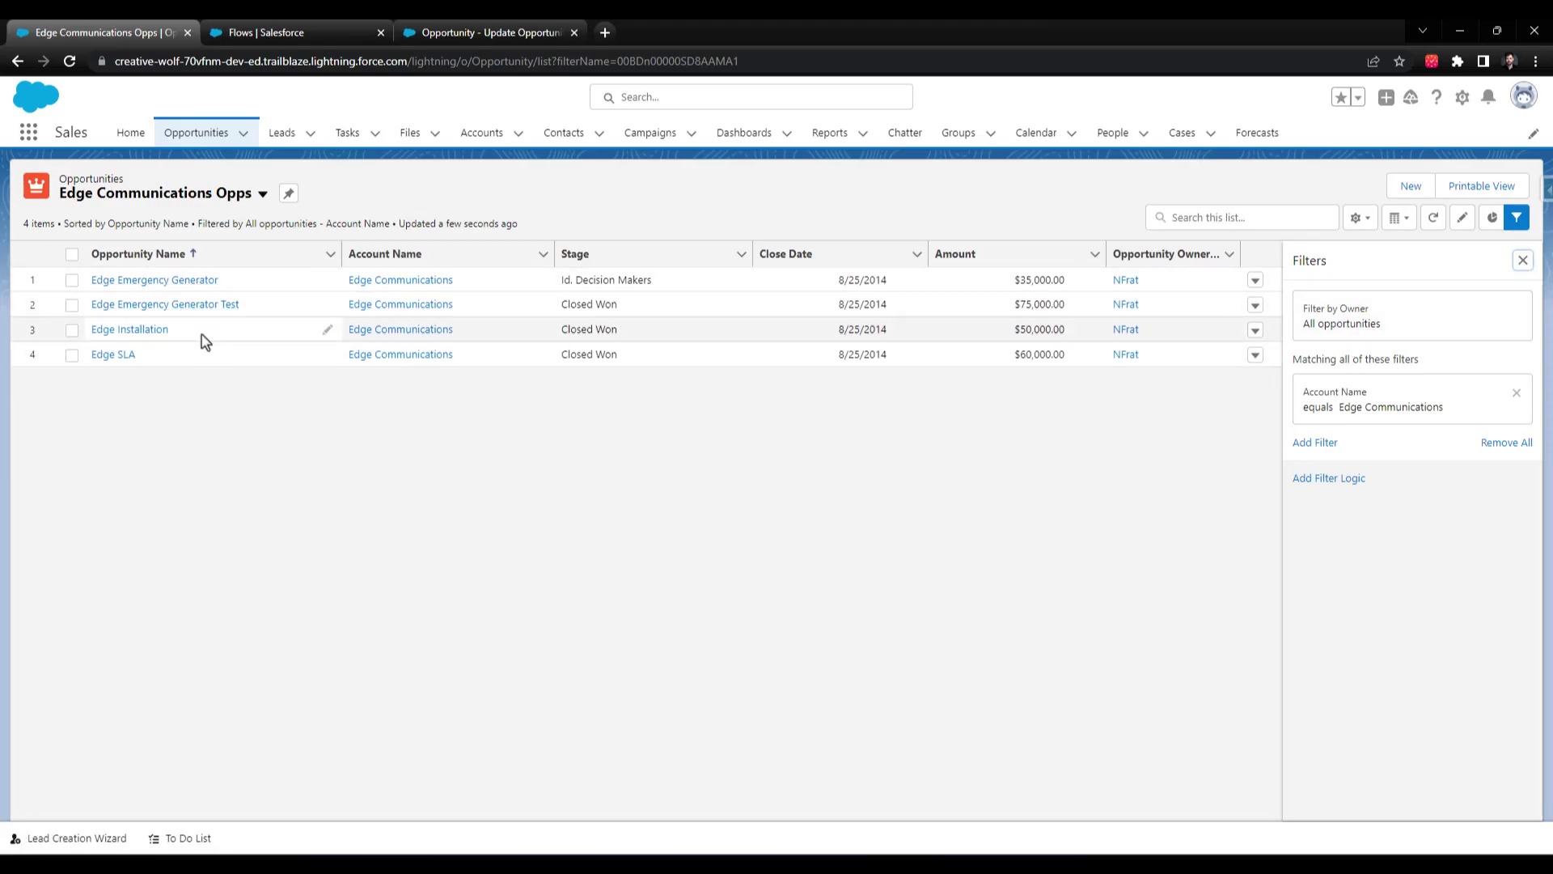
click(1360, 217)
click(1359, 217)
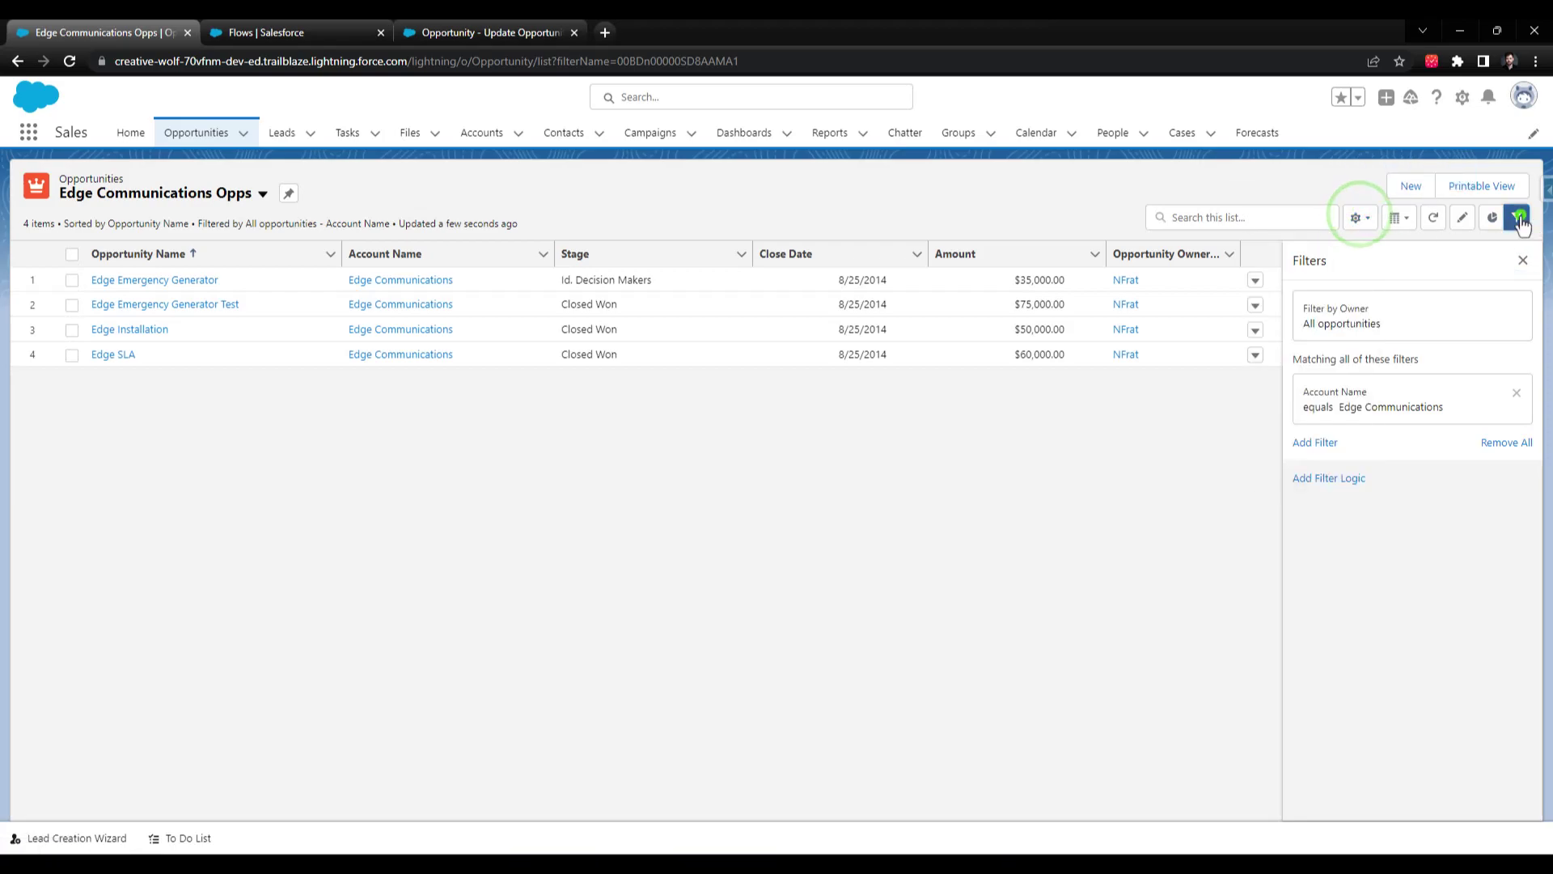
Step: Remove Opportunity Owner Alias from the list view's displayed fields
click(1516, 217)
click(1359, 217)
click(1297, 419)
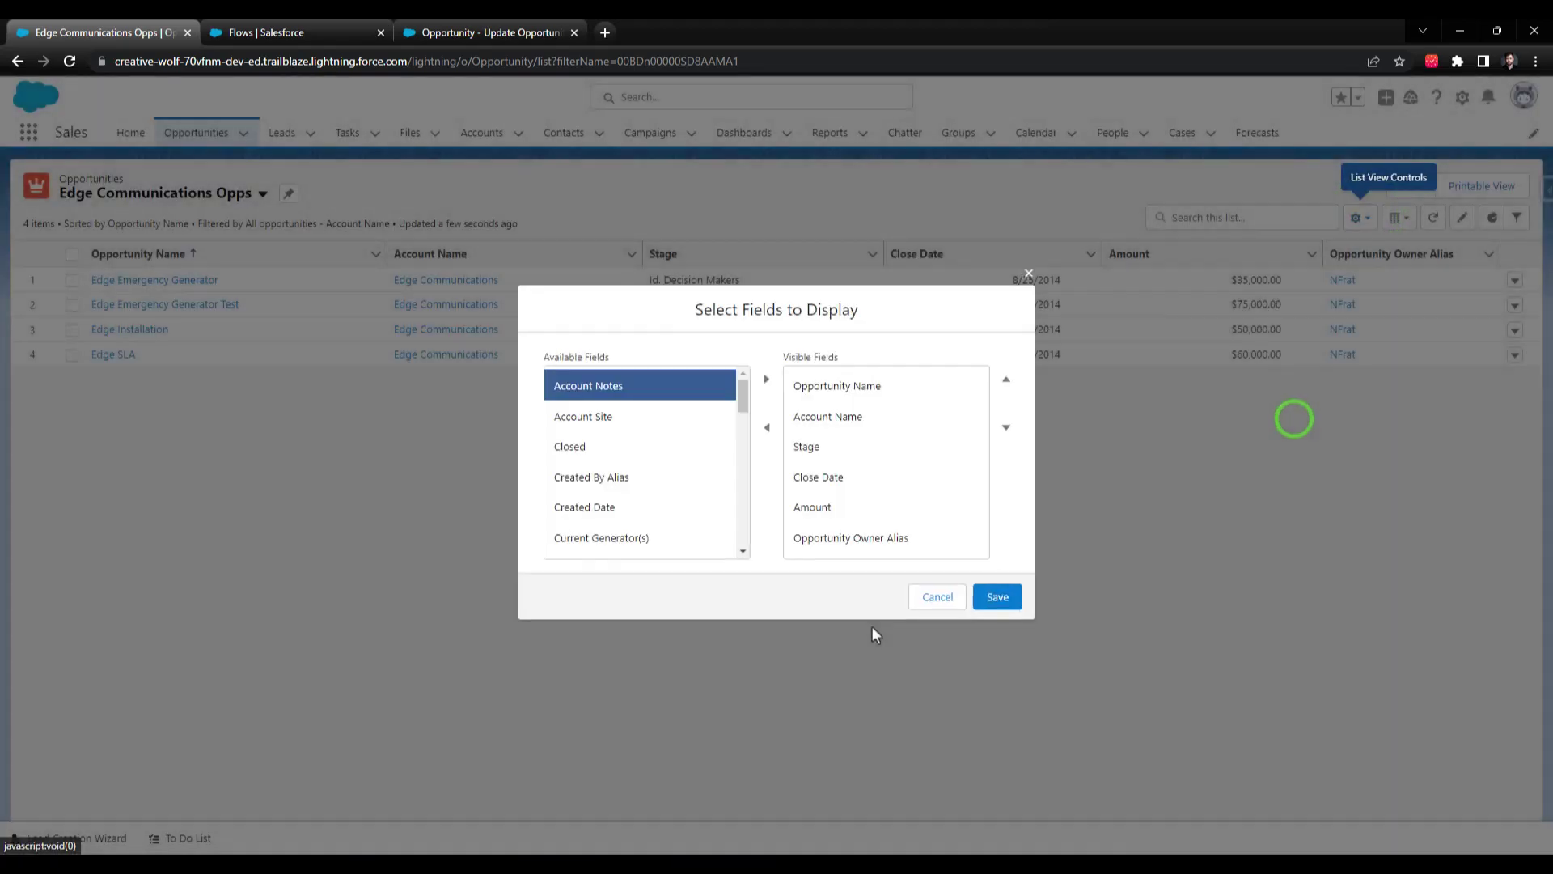
click(817, 544)
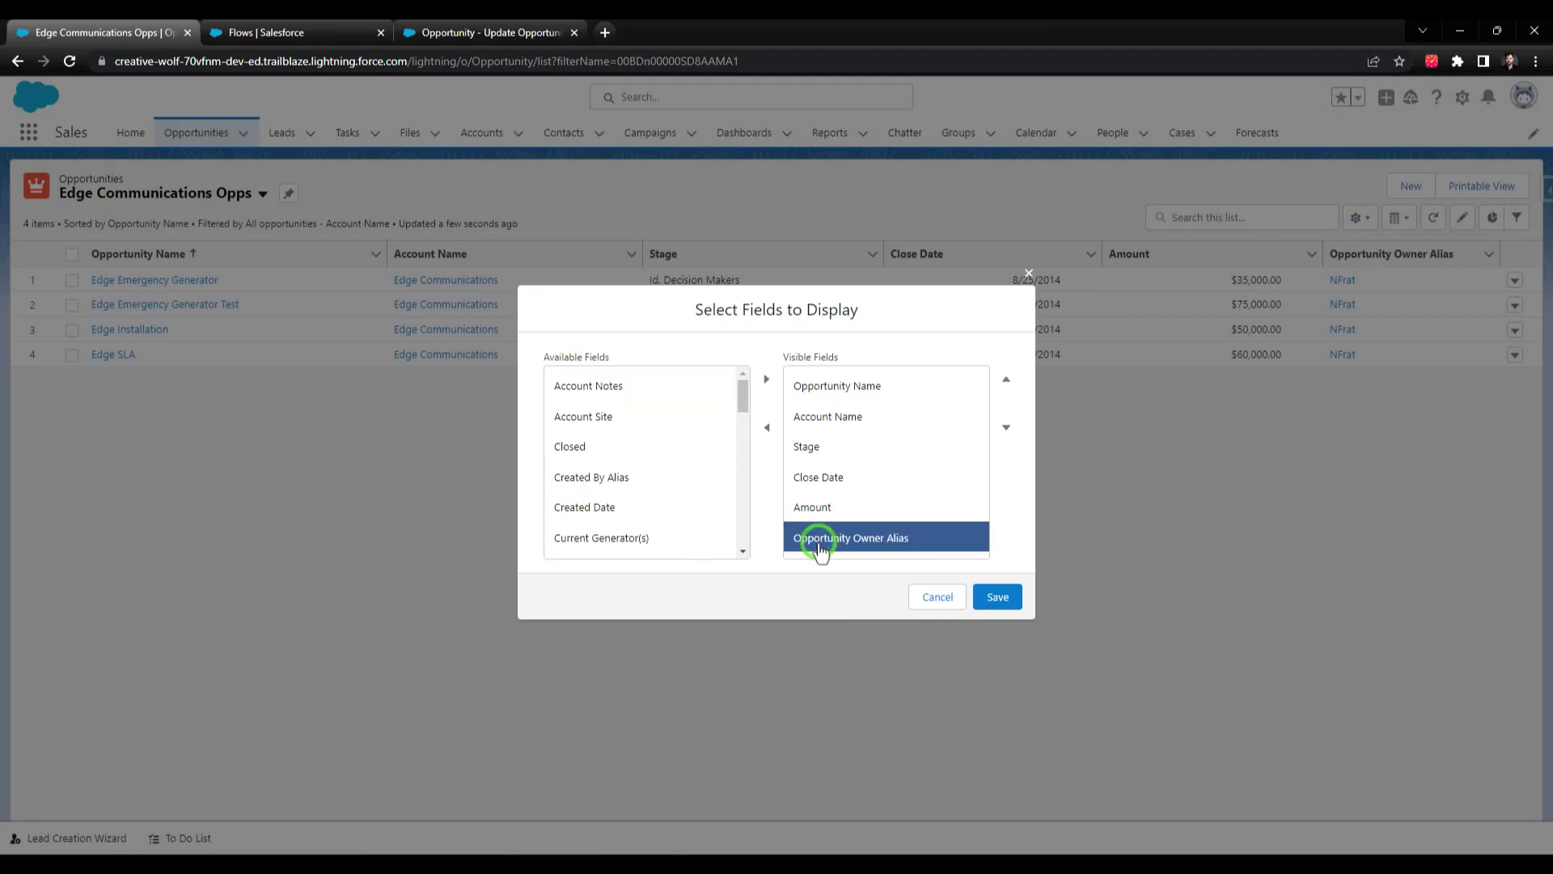
click(755, 542)
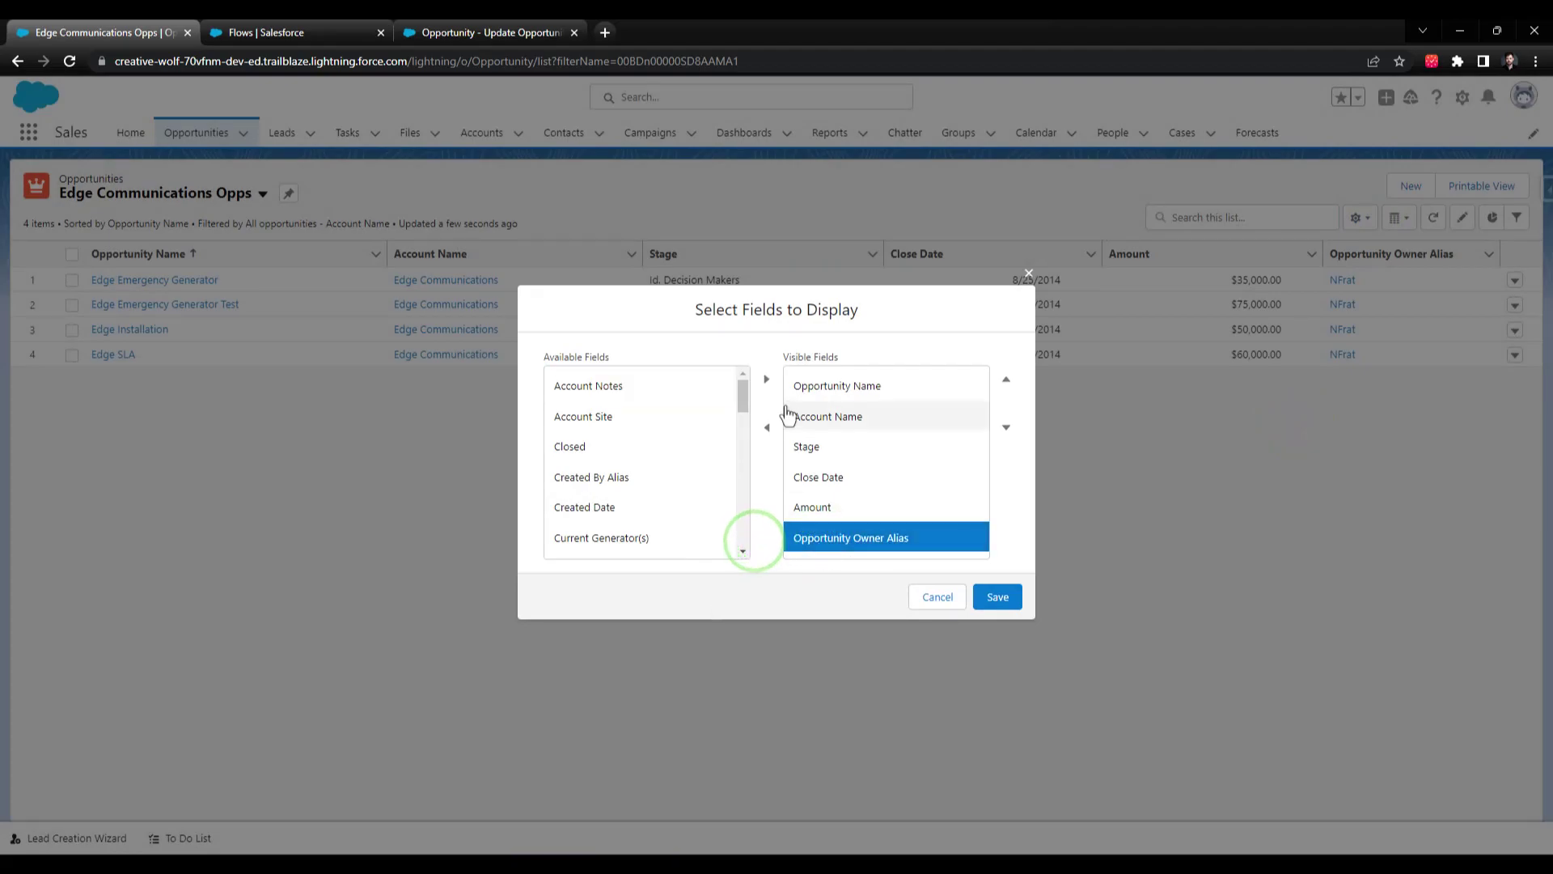
click(767, 427)
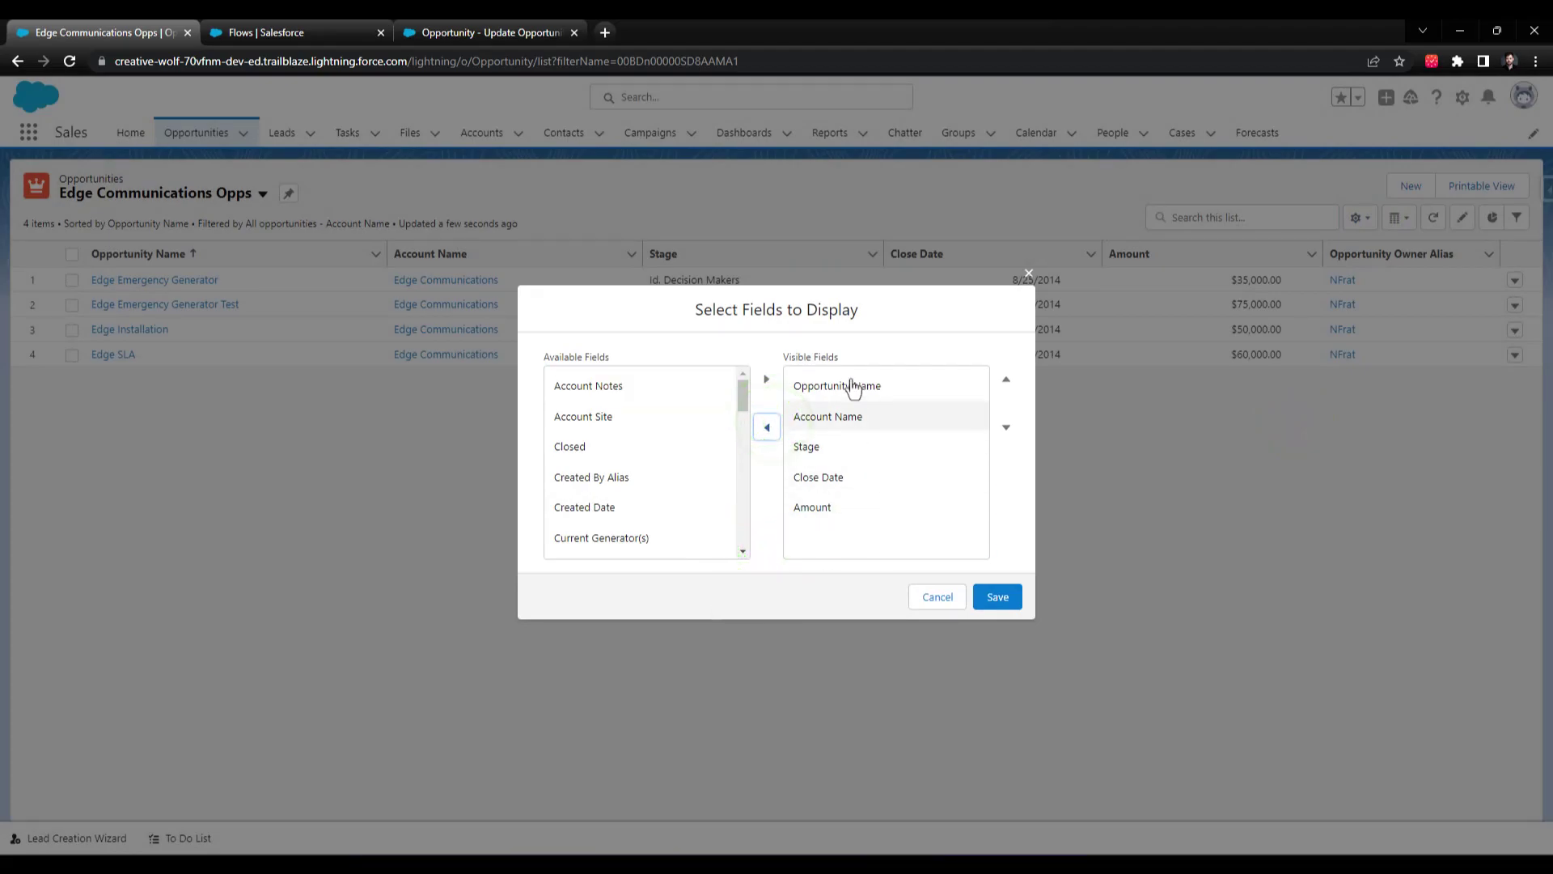
Step: Add Opportunity Notes as the third column and save the list view layout
scroll(676, 450, down, 2)
scroll(639, 437, down, 6)
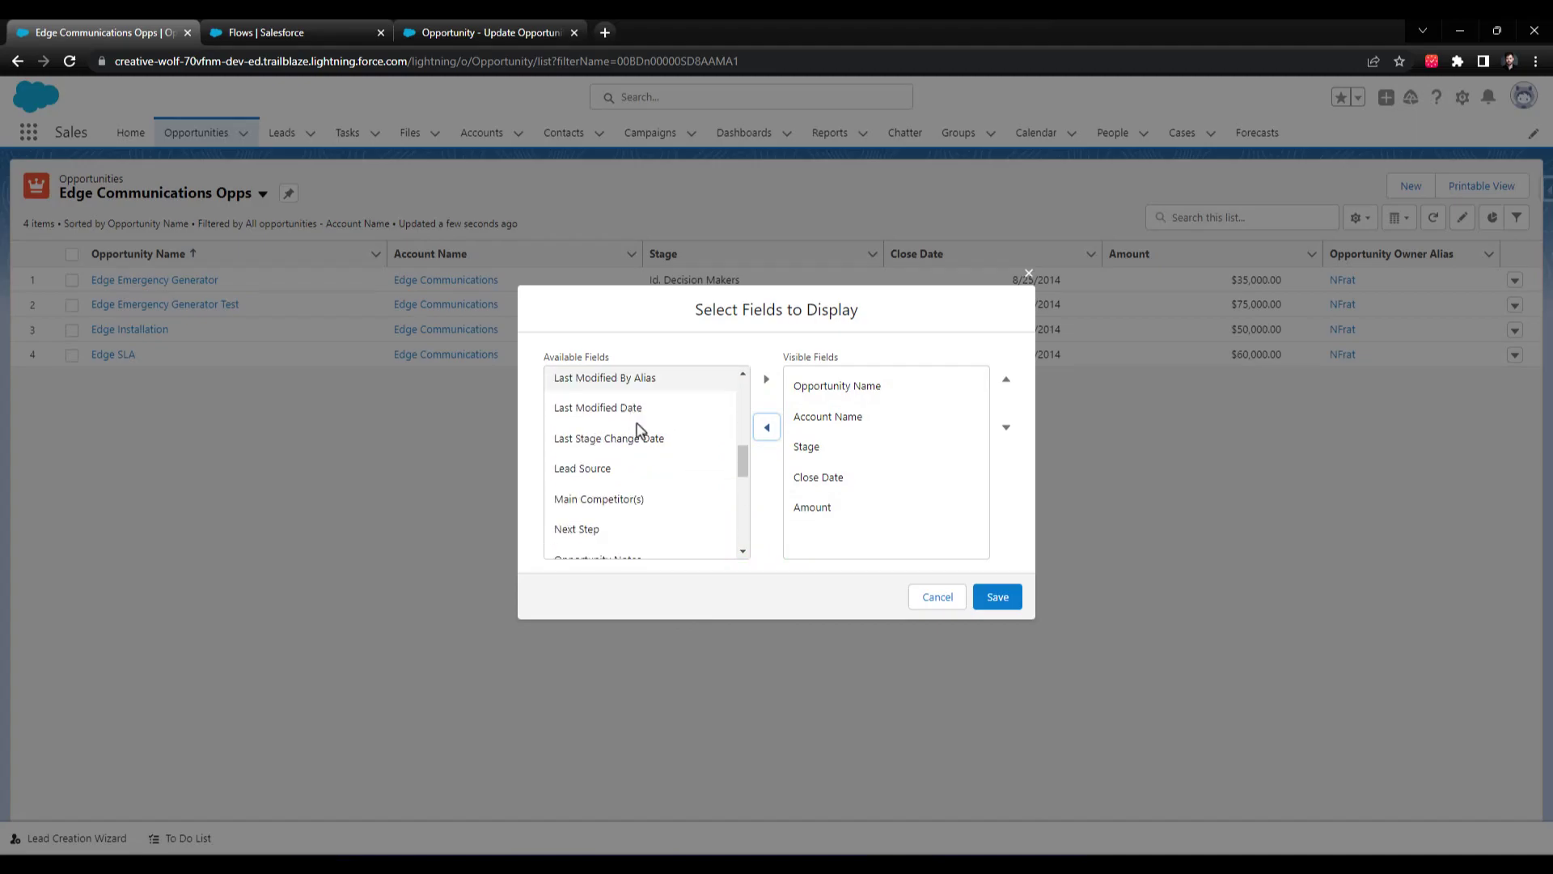
scroll(643, 502, up, 2)
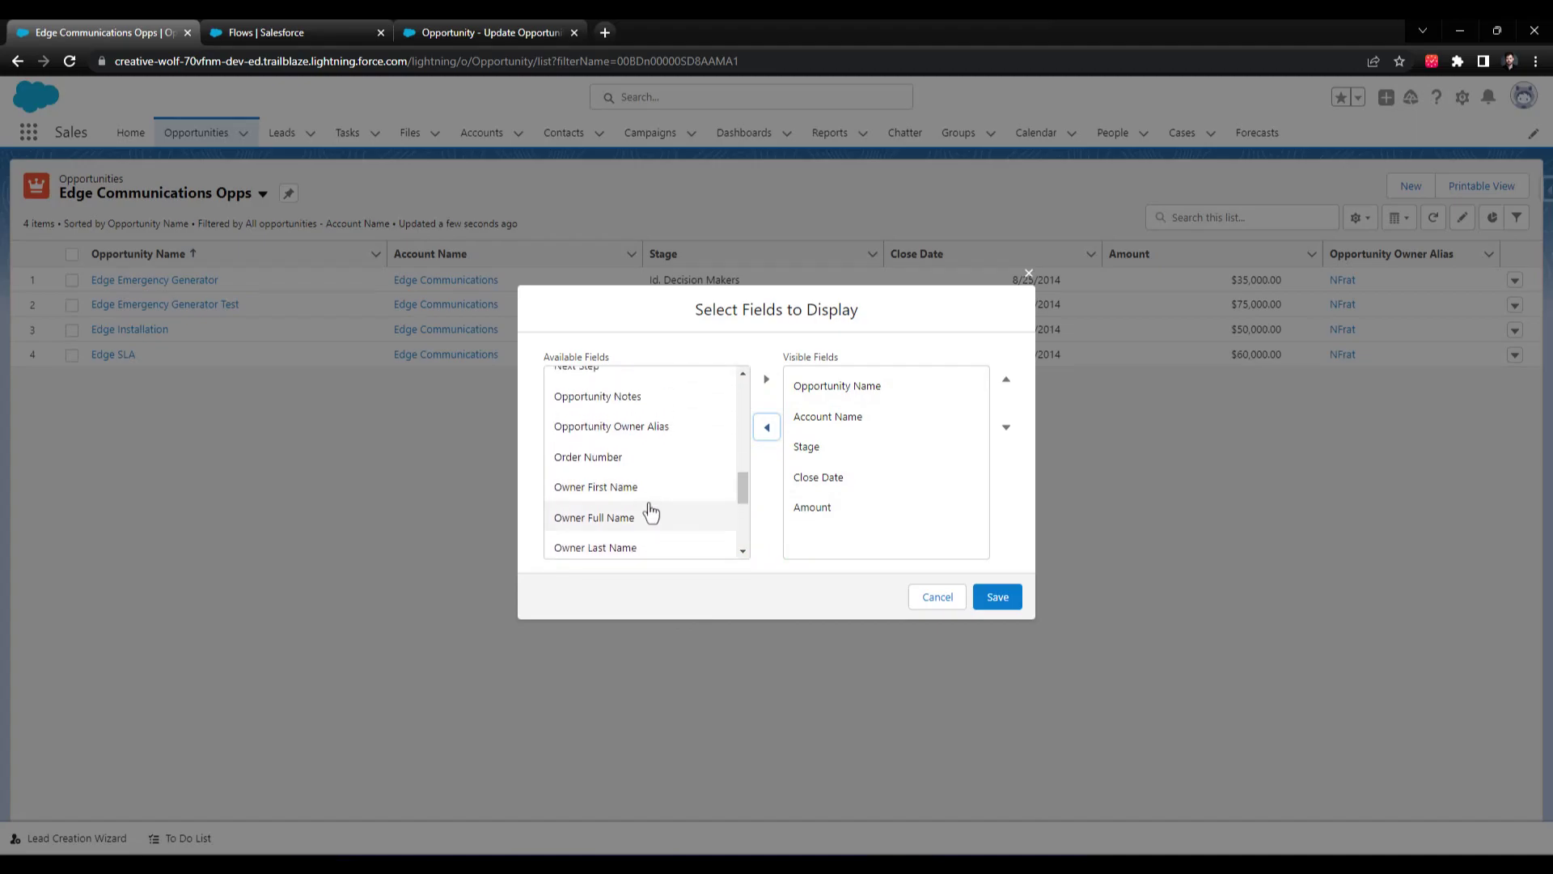
click(615, 396)
scroll(637, 488, up, 2)
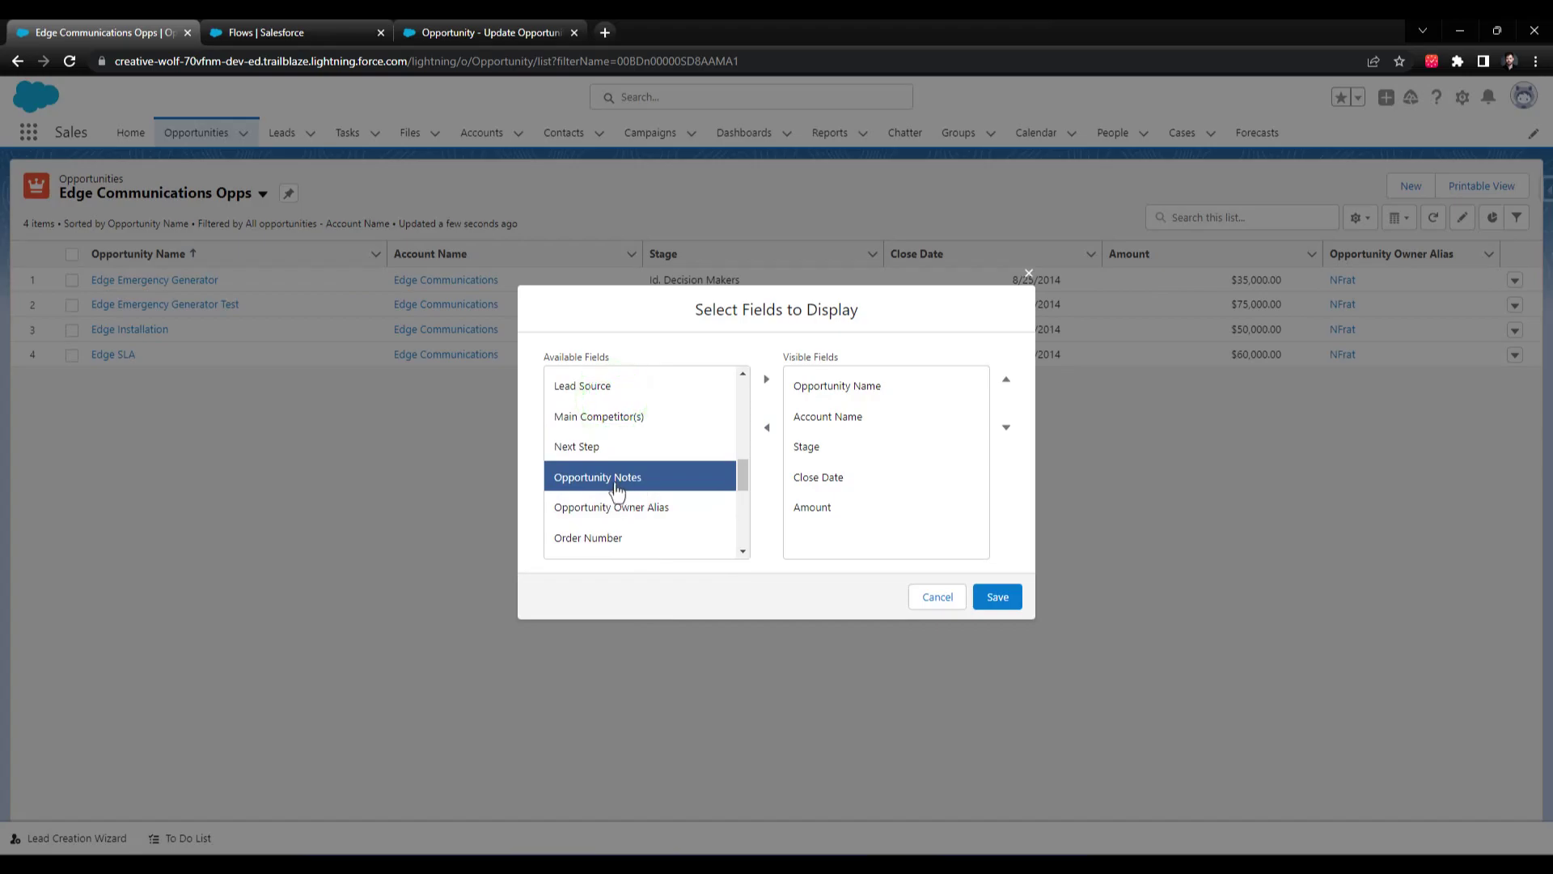
click(766, 378)
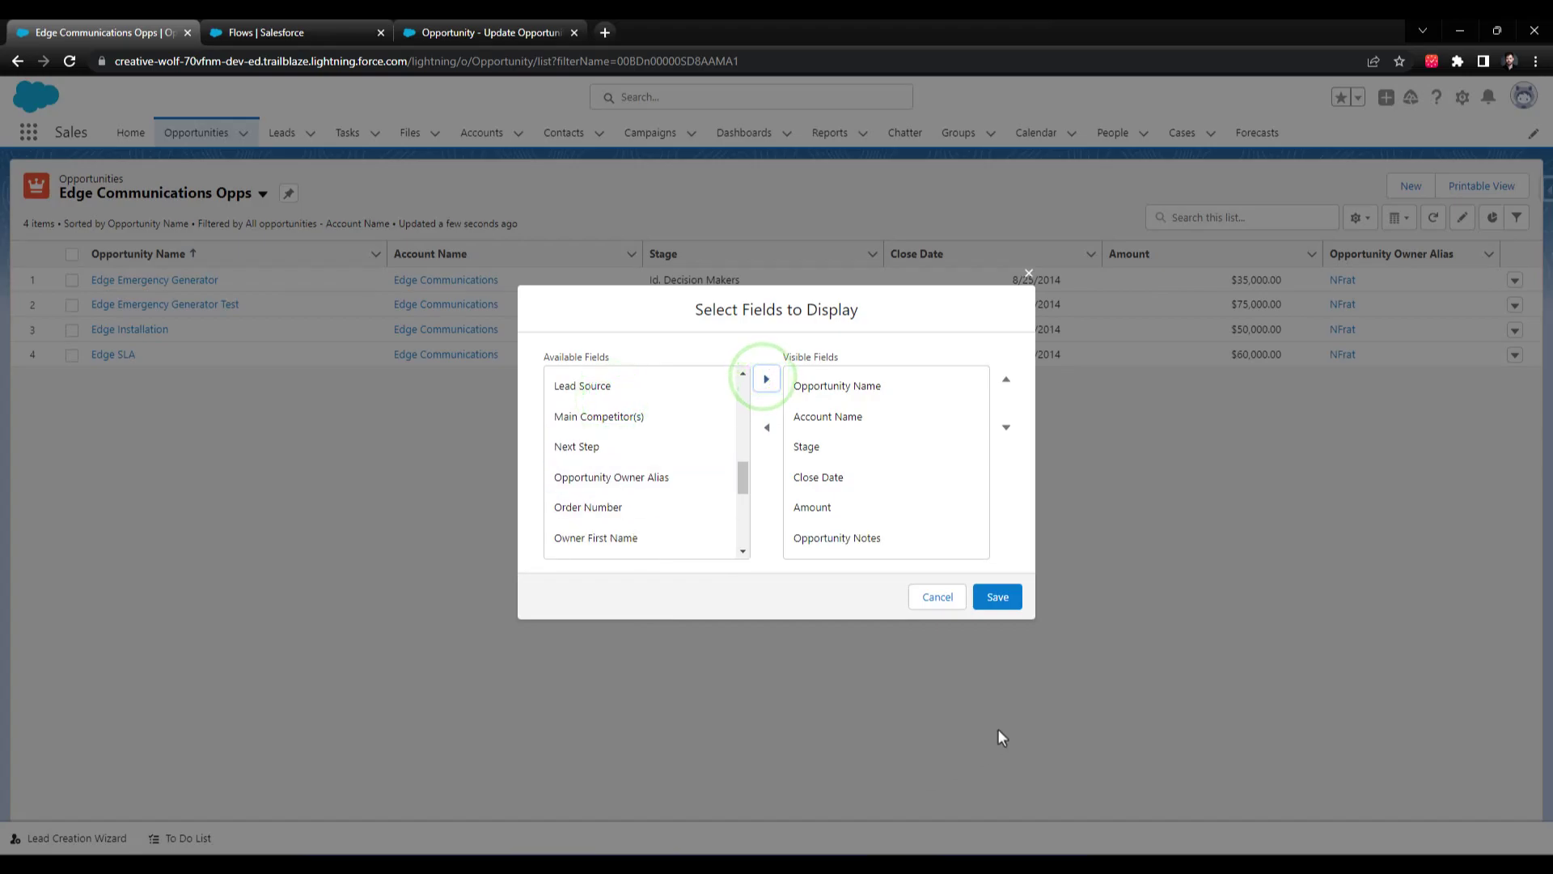
click(886, 537)
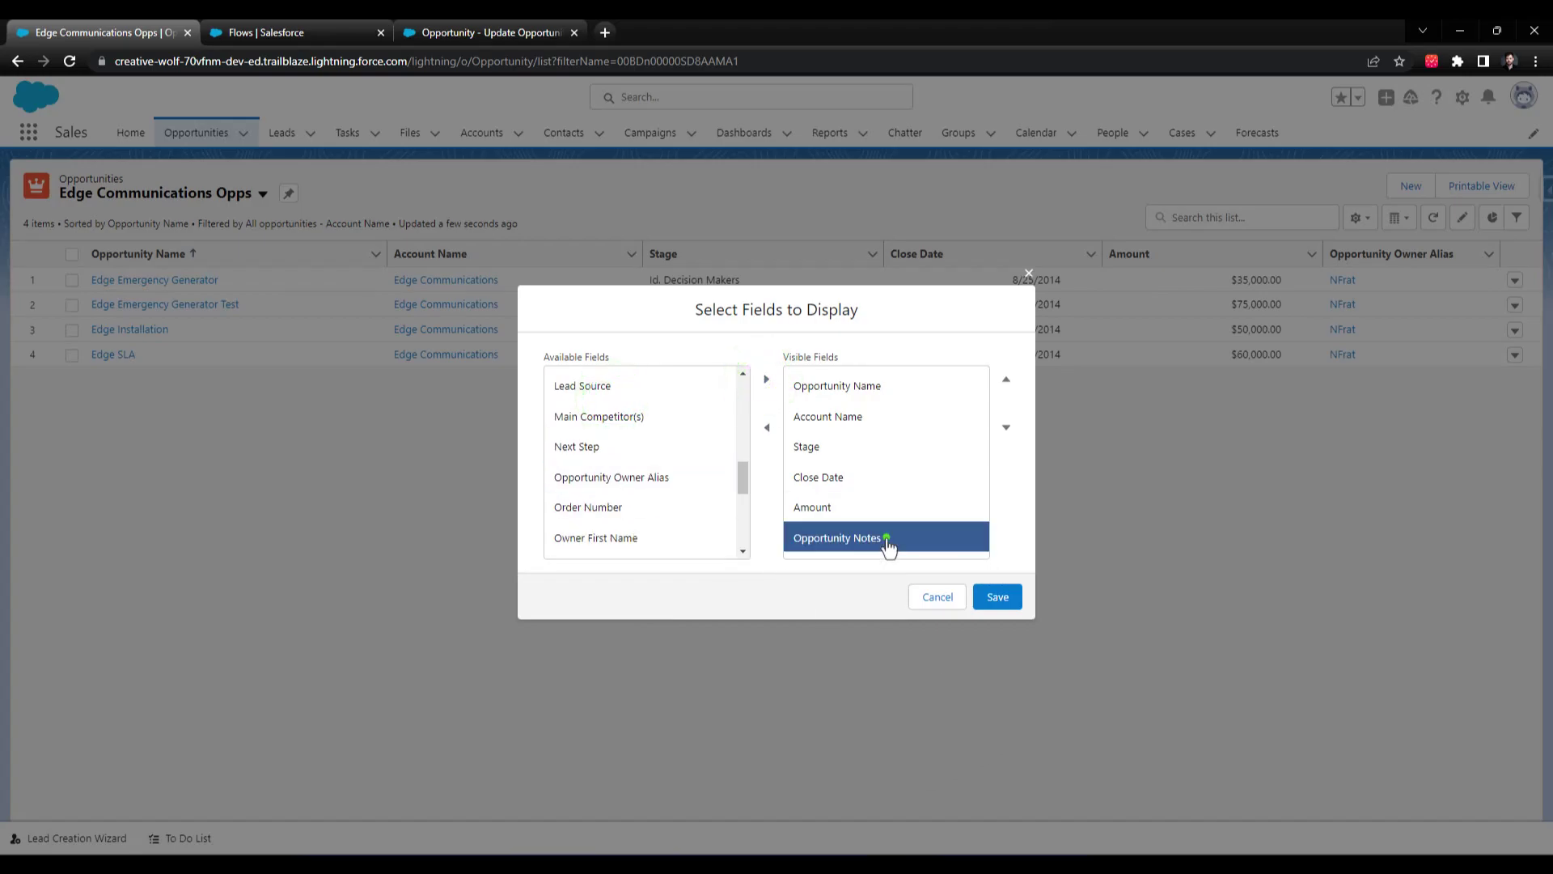
click(1008, 379)
click(1008, 380)
click(1007, 380)
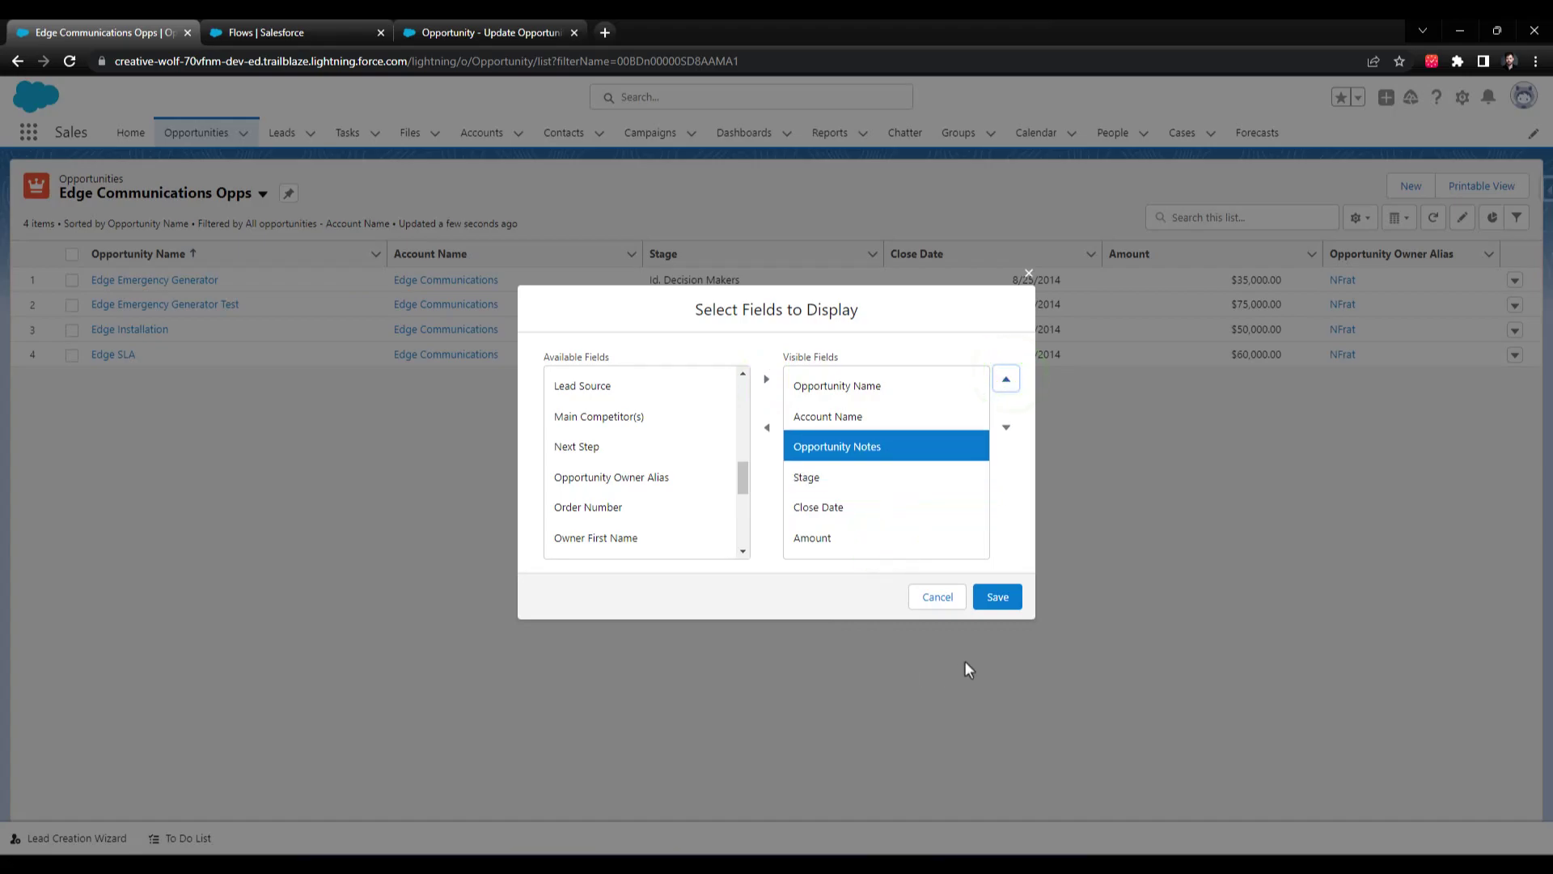
click(996, 596)
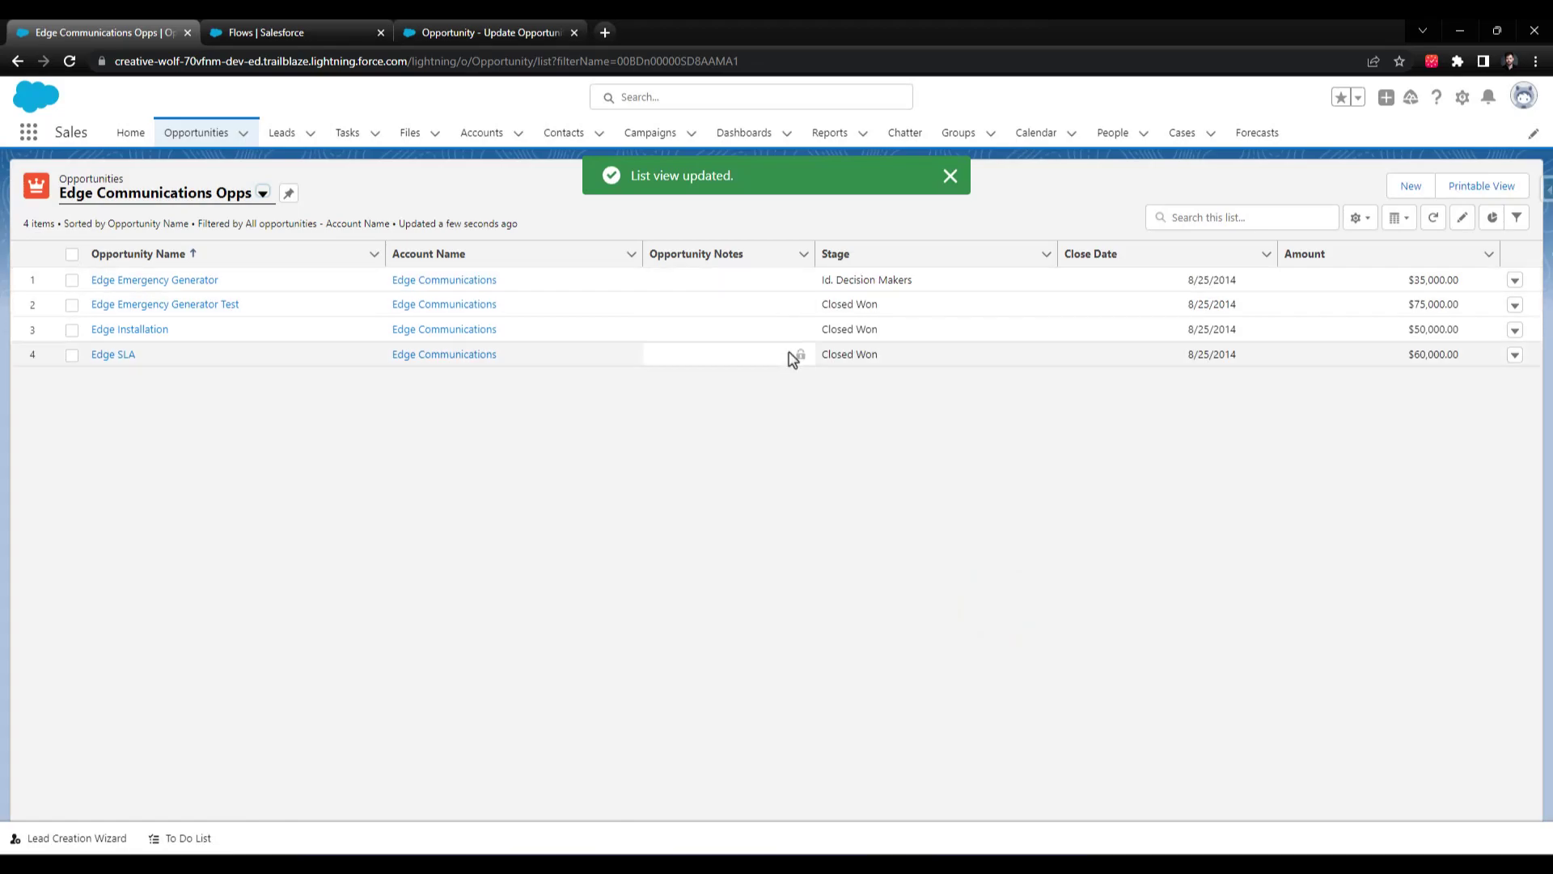
click(788, 283)
click(769, 294)
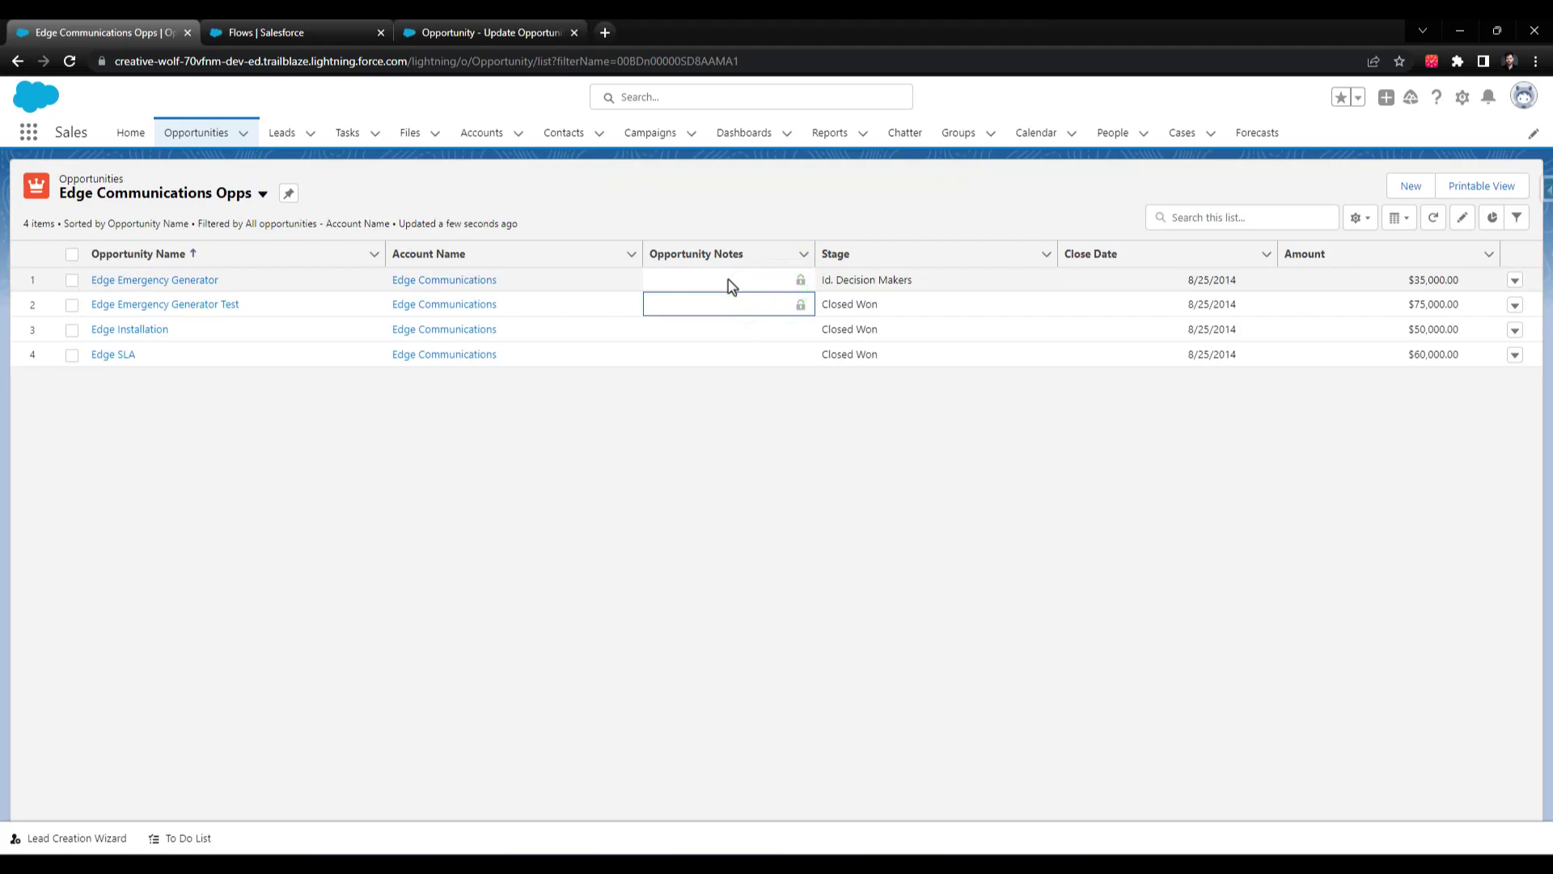
click(696, 488)
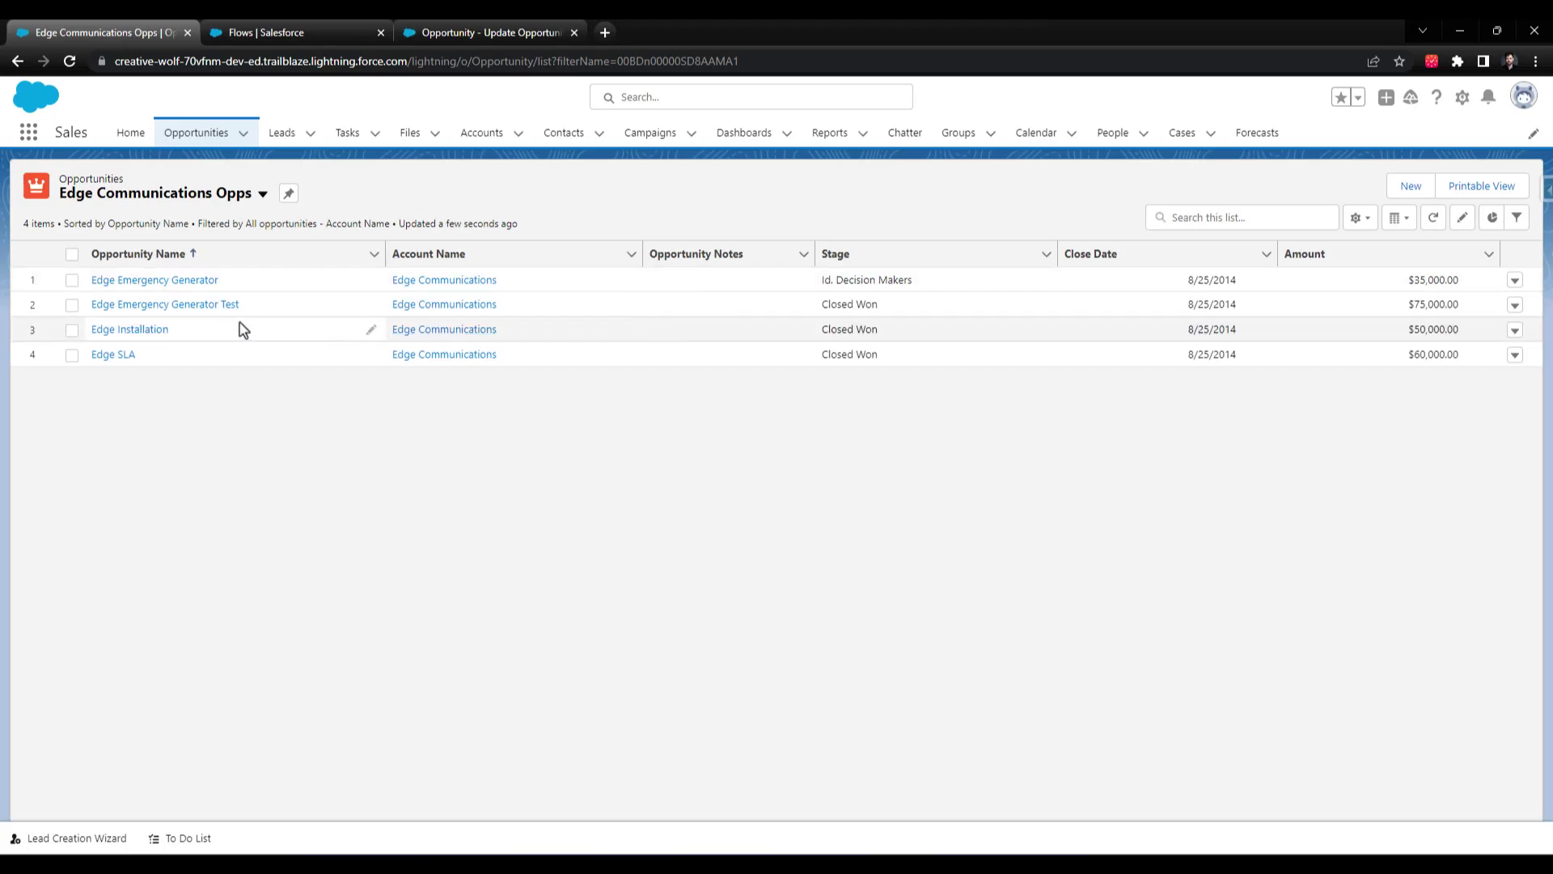
Step: Open the Edge Emergency Generator Test record in a new tab
middle_click(195, 313)
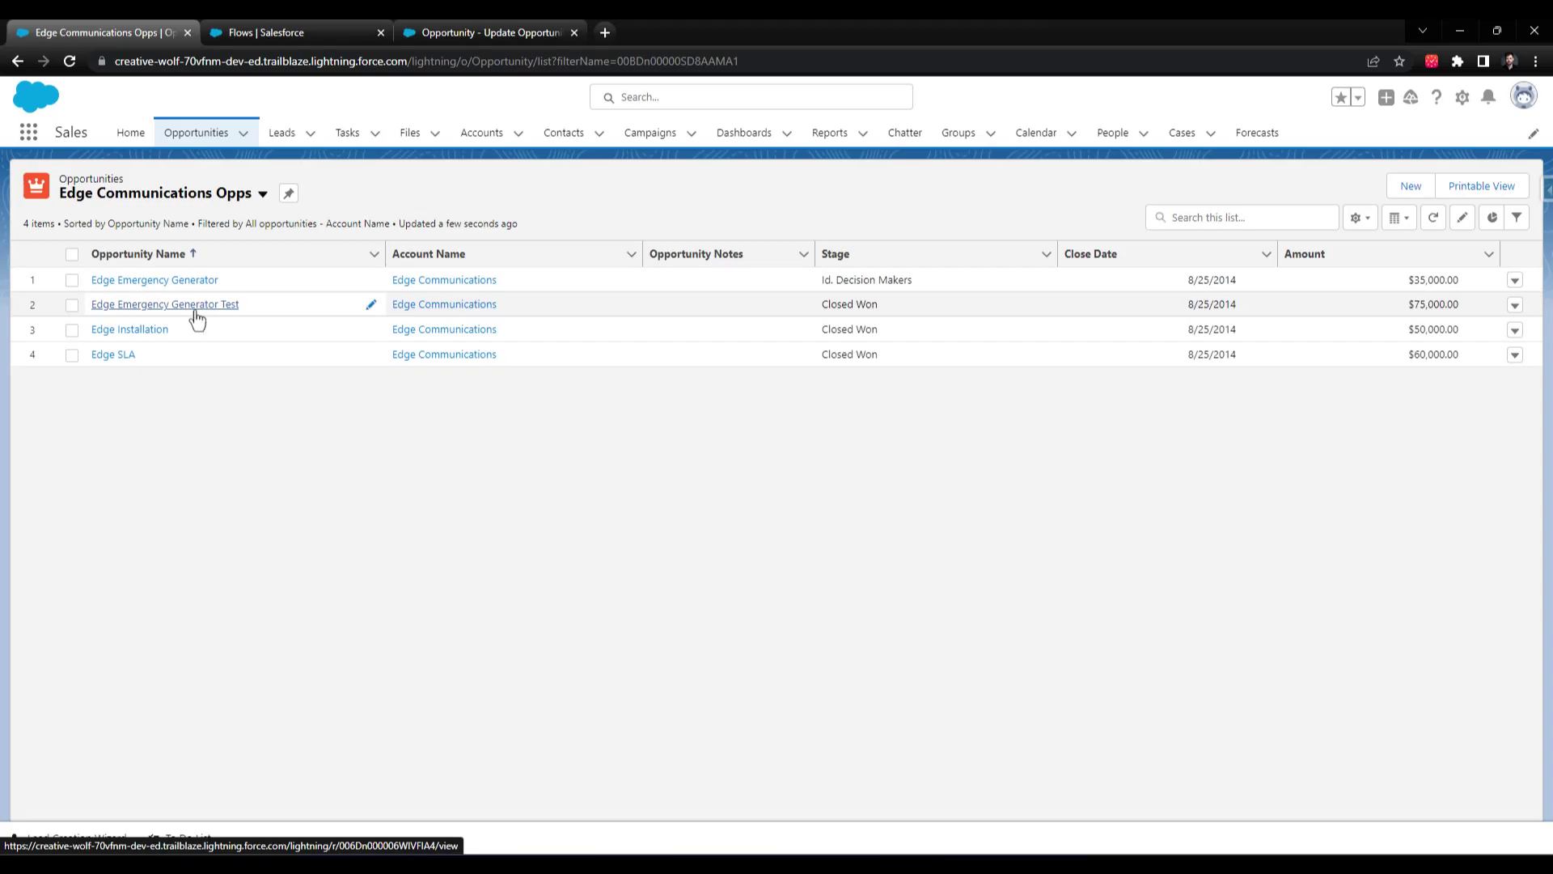
click(320, 31)
scroll(462, 534, down, 3)
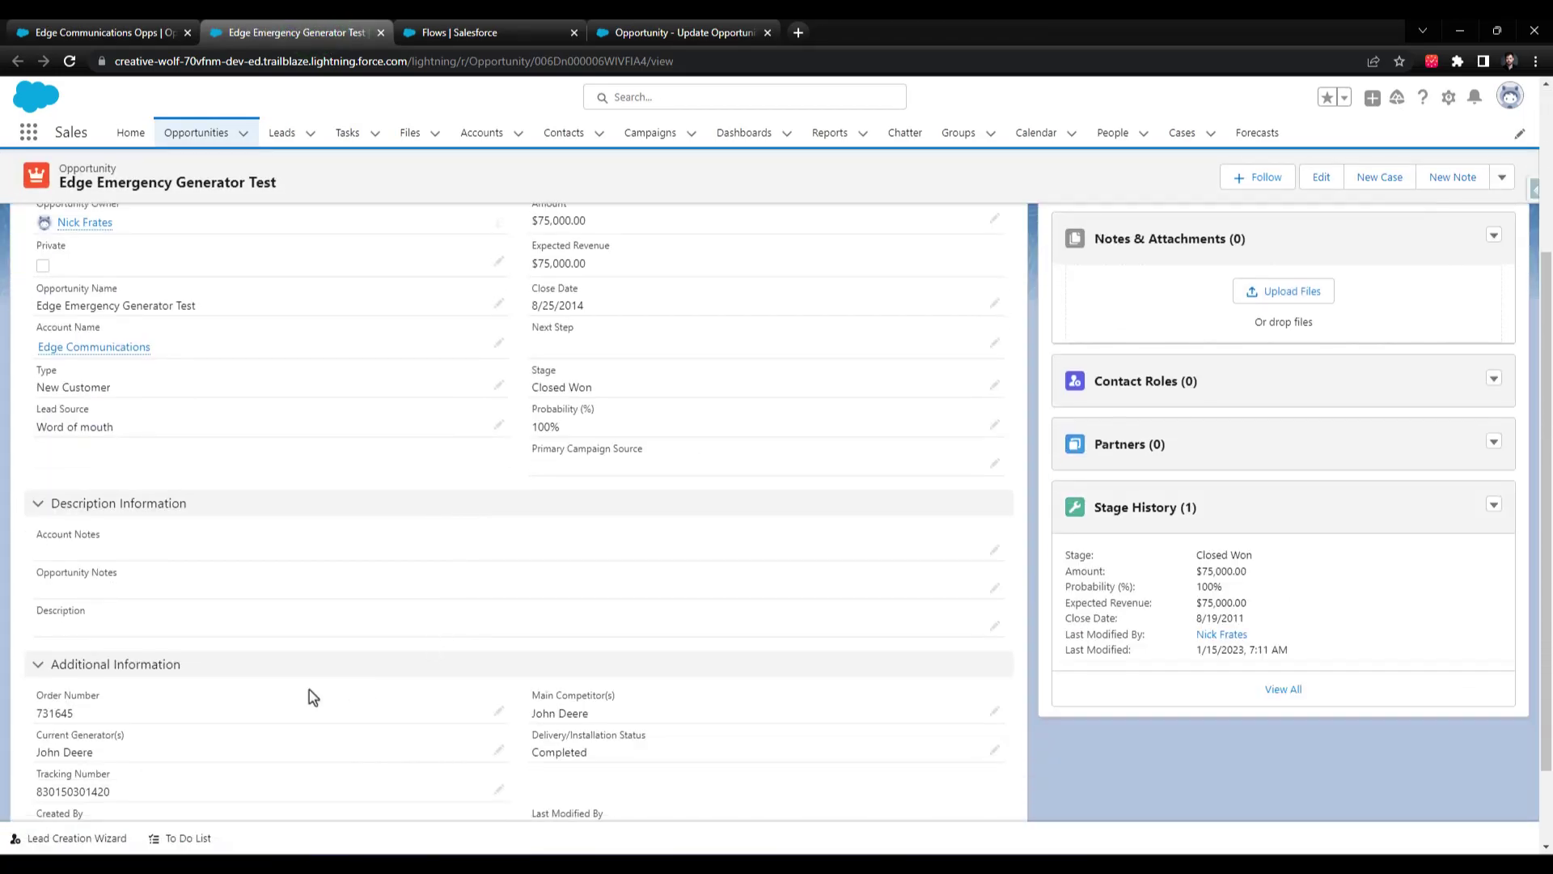
Step: Save the Opportunity Note 'Edge Communications really enjoys our latest generator. They hope we build more like' and return to the list
click(994, 587)
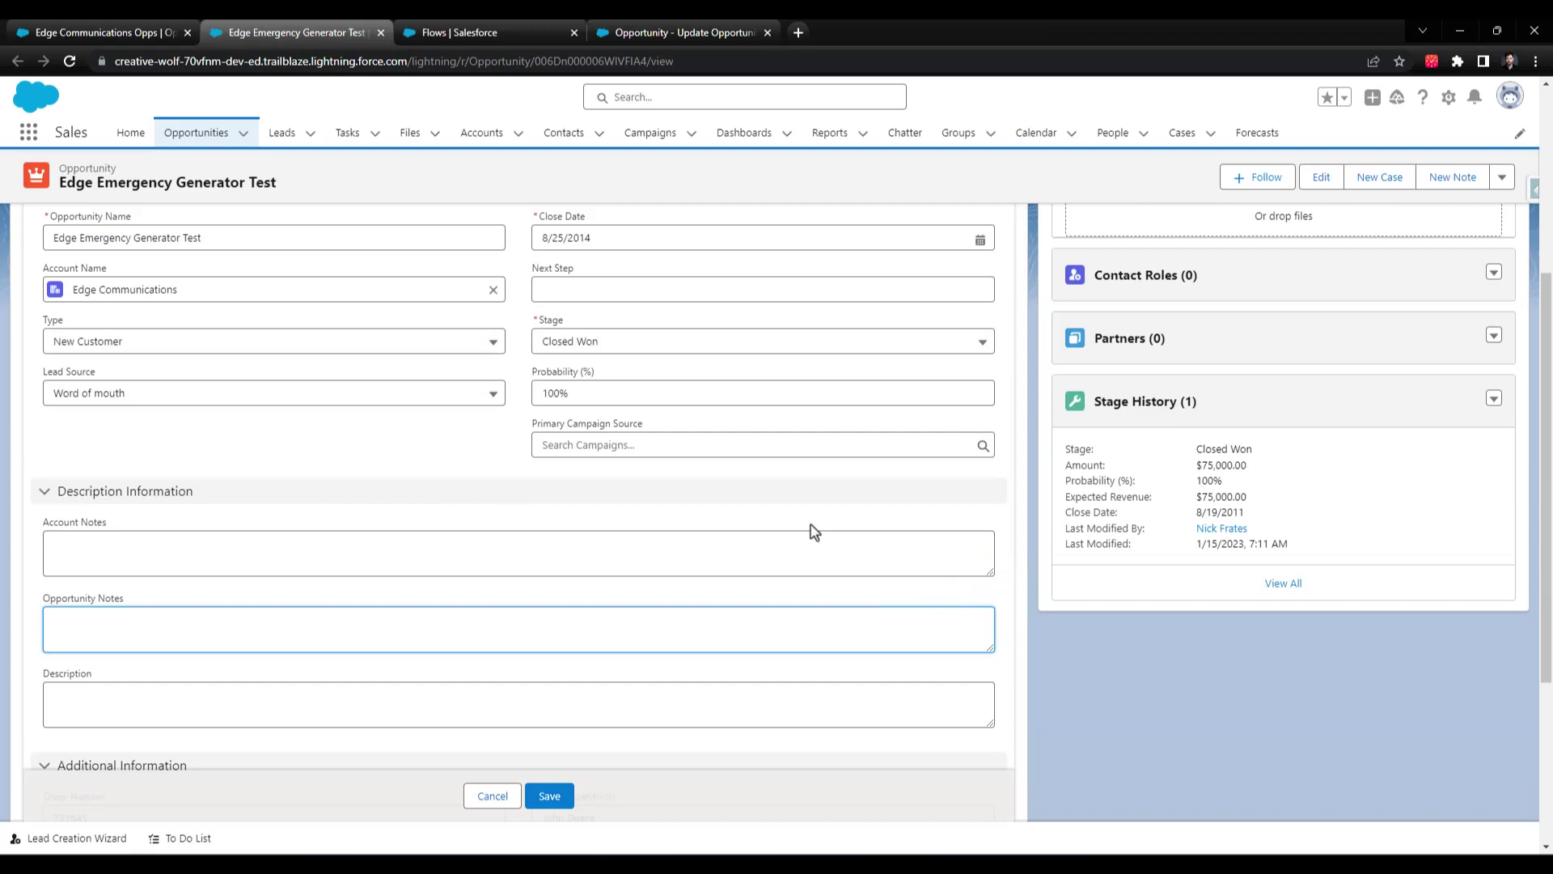
text(Edg)
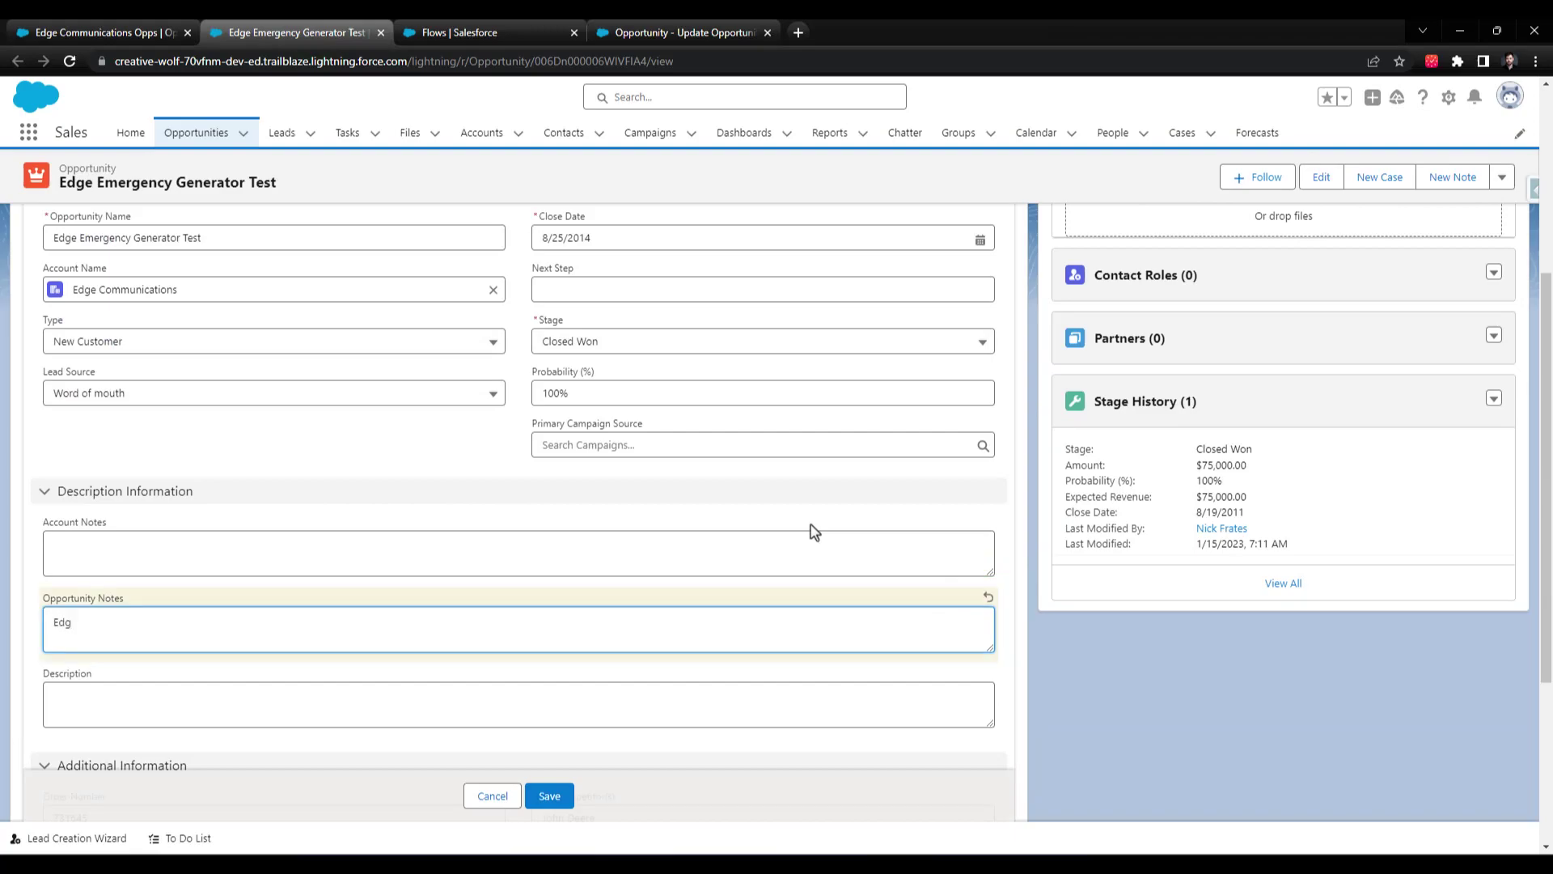
text(e Communications really enjoys our latest )
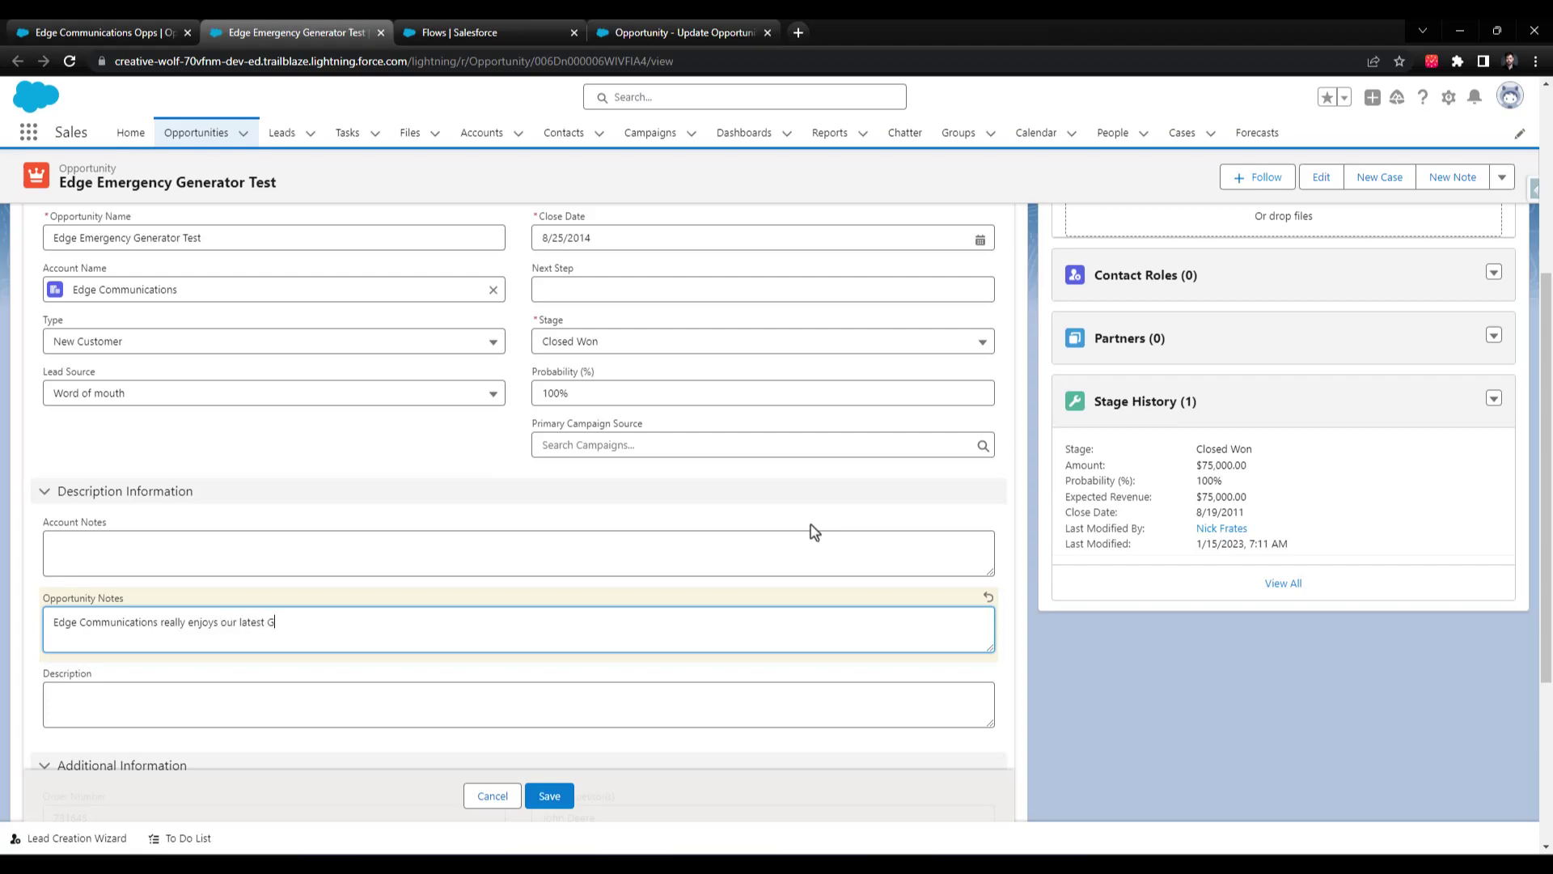
text(generator. They hope we build more like.)
click(547, 797)
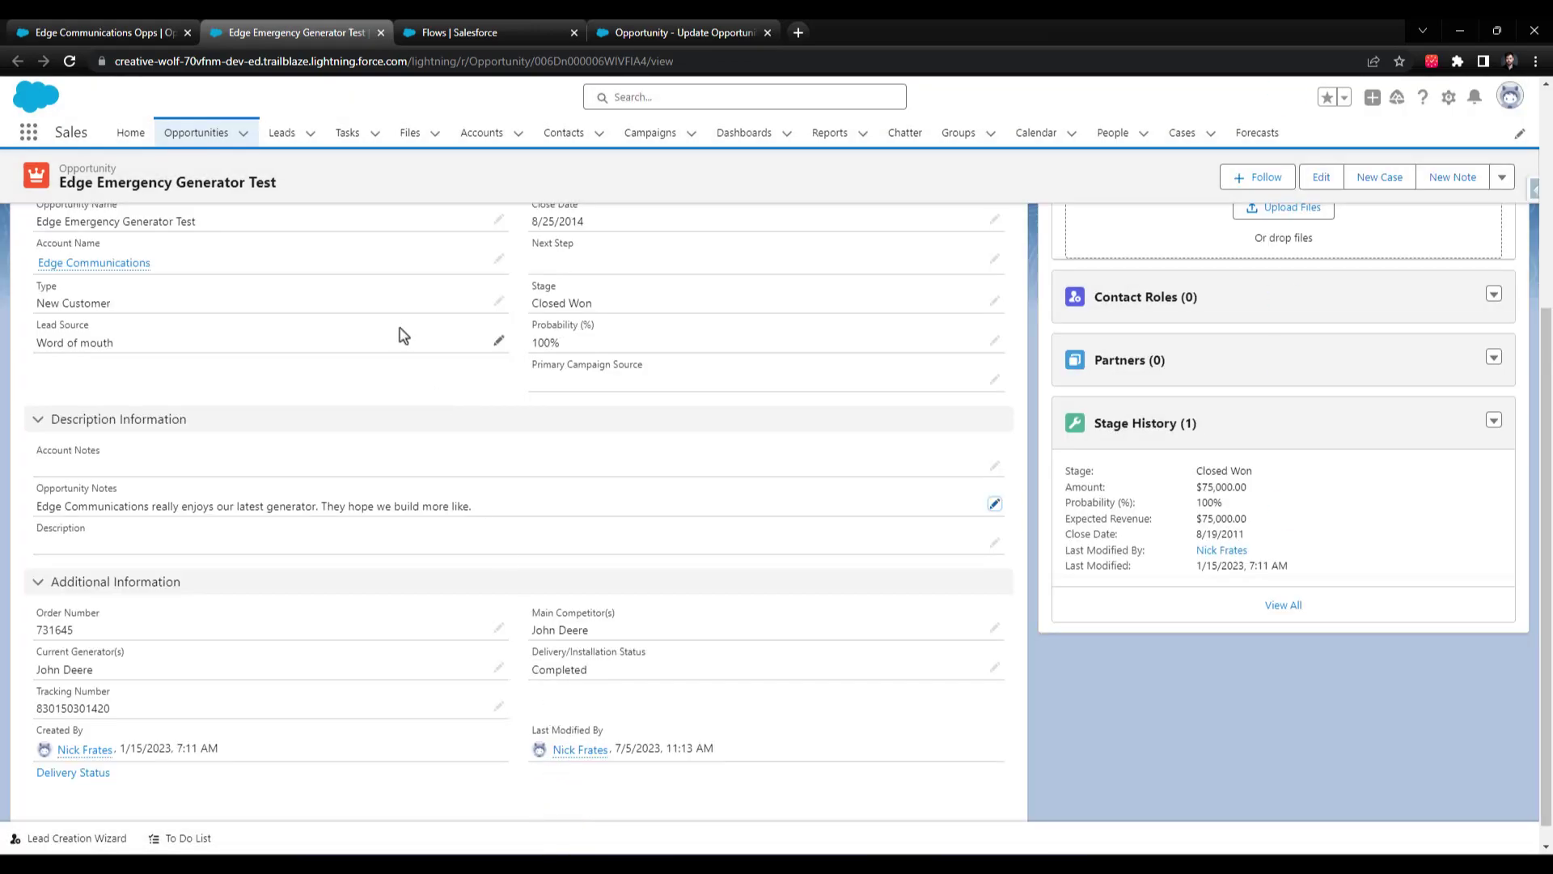
click(94, 24)
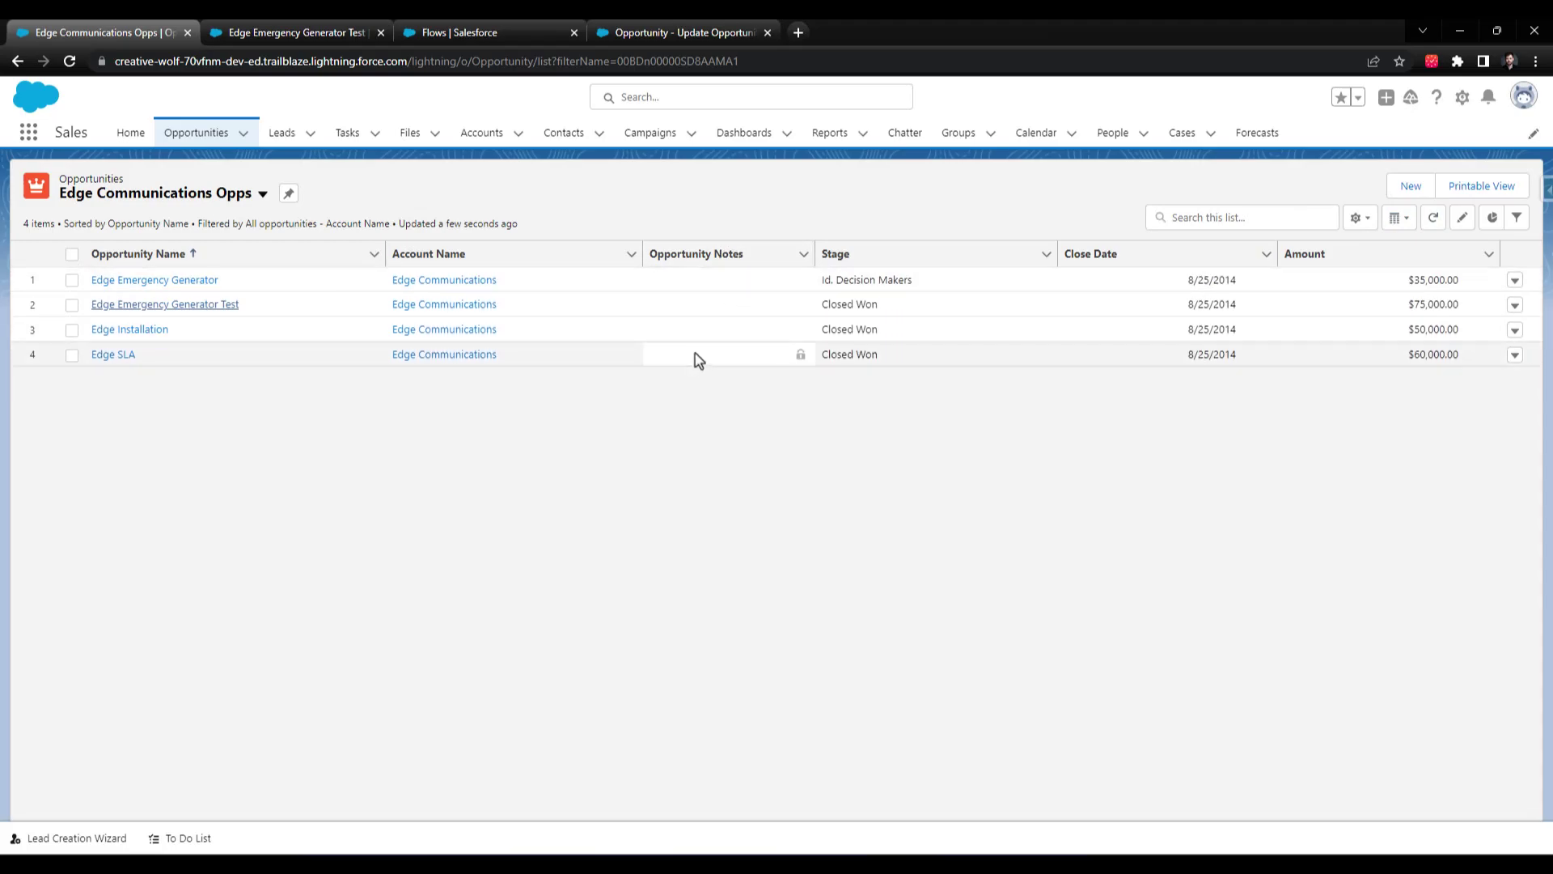
Step: Refresh the list, then clear the test record's existing Opportunity Notes
click(1437, 220)
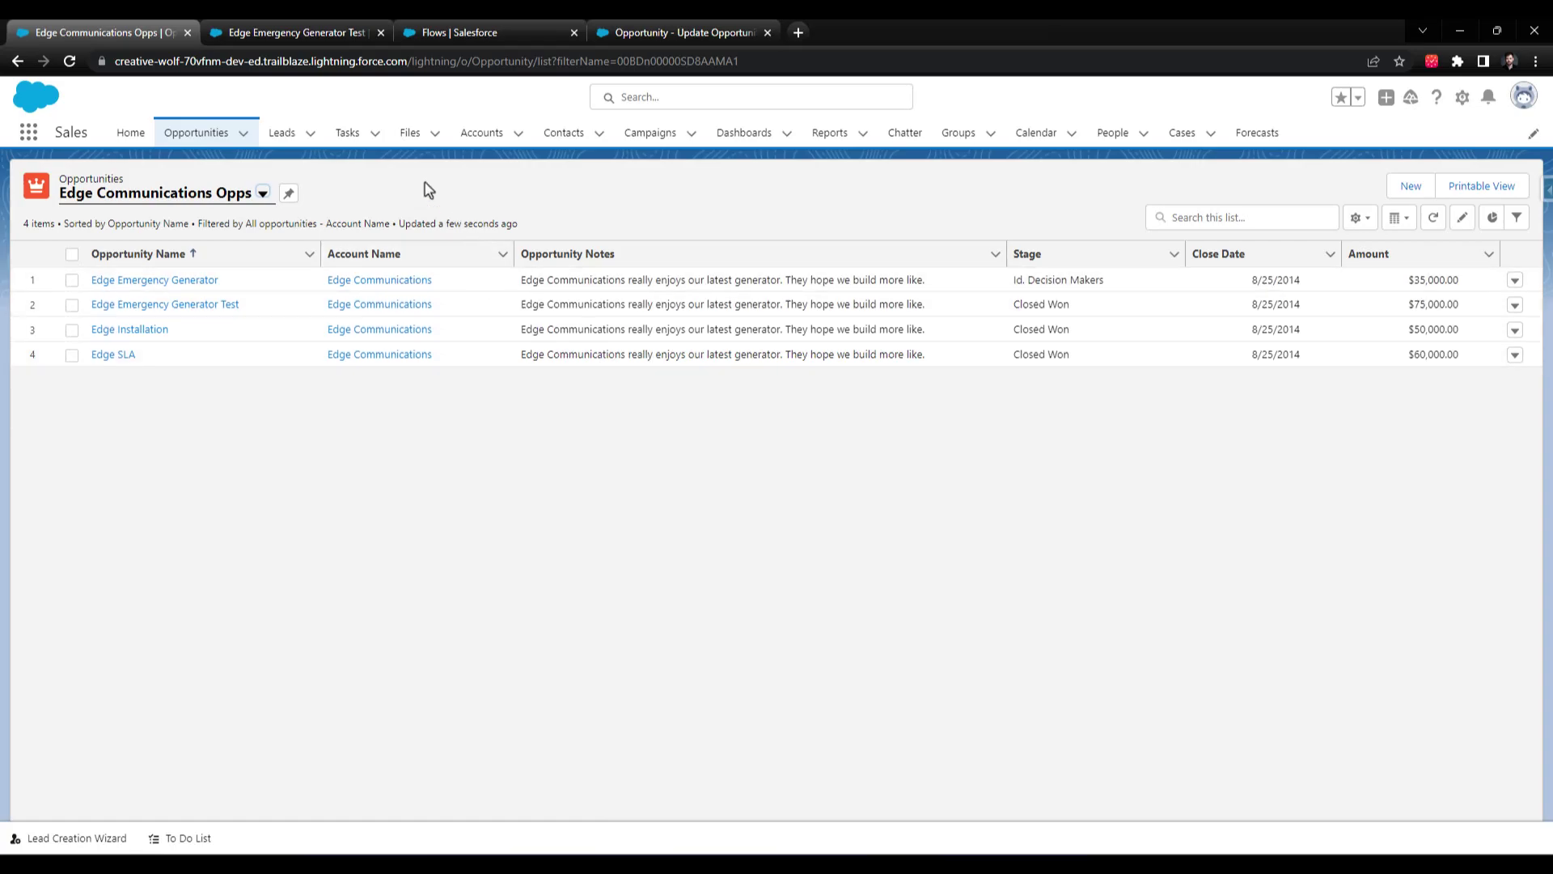
click(241, 31)
click(995, 504)
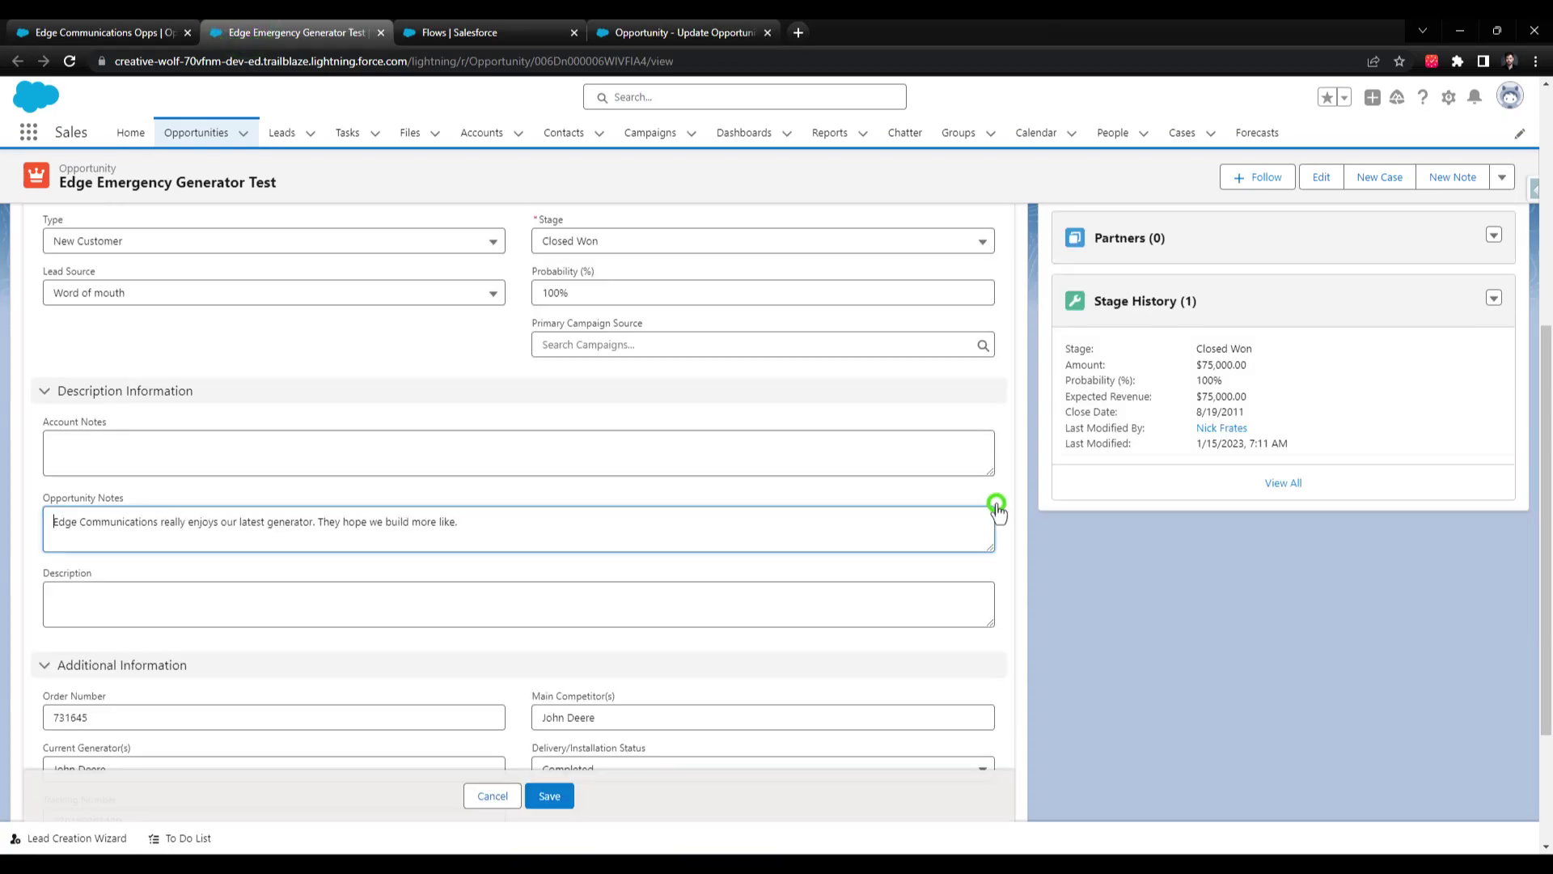
triple_click(522, 536)
key(BackSpace)
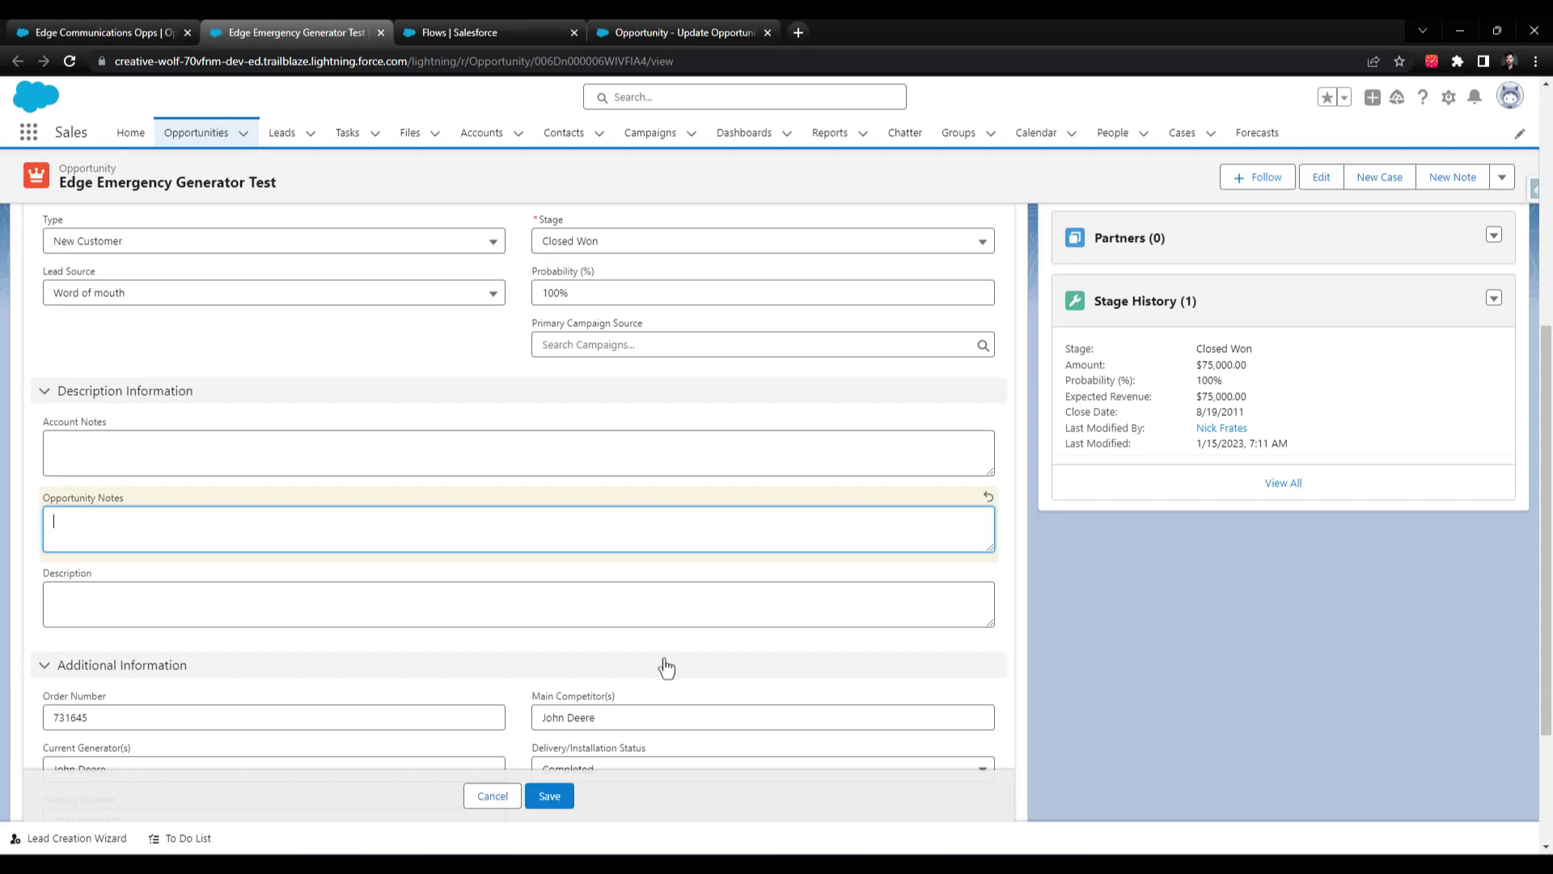
Step: Save the note 'This is our second note.' and refresh the Edge Communications Opps list
text(This is our second notes.)
key(BackSpace)
text(.)
click(549, 796)
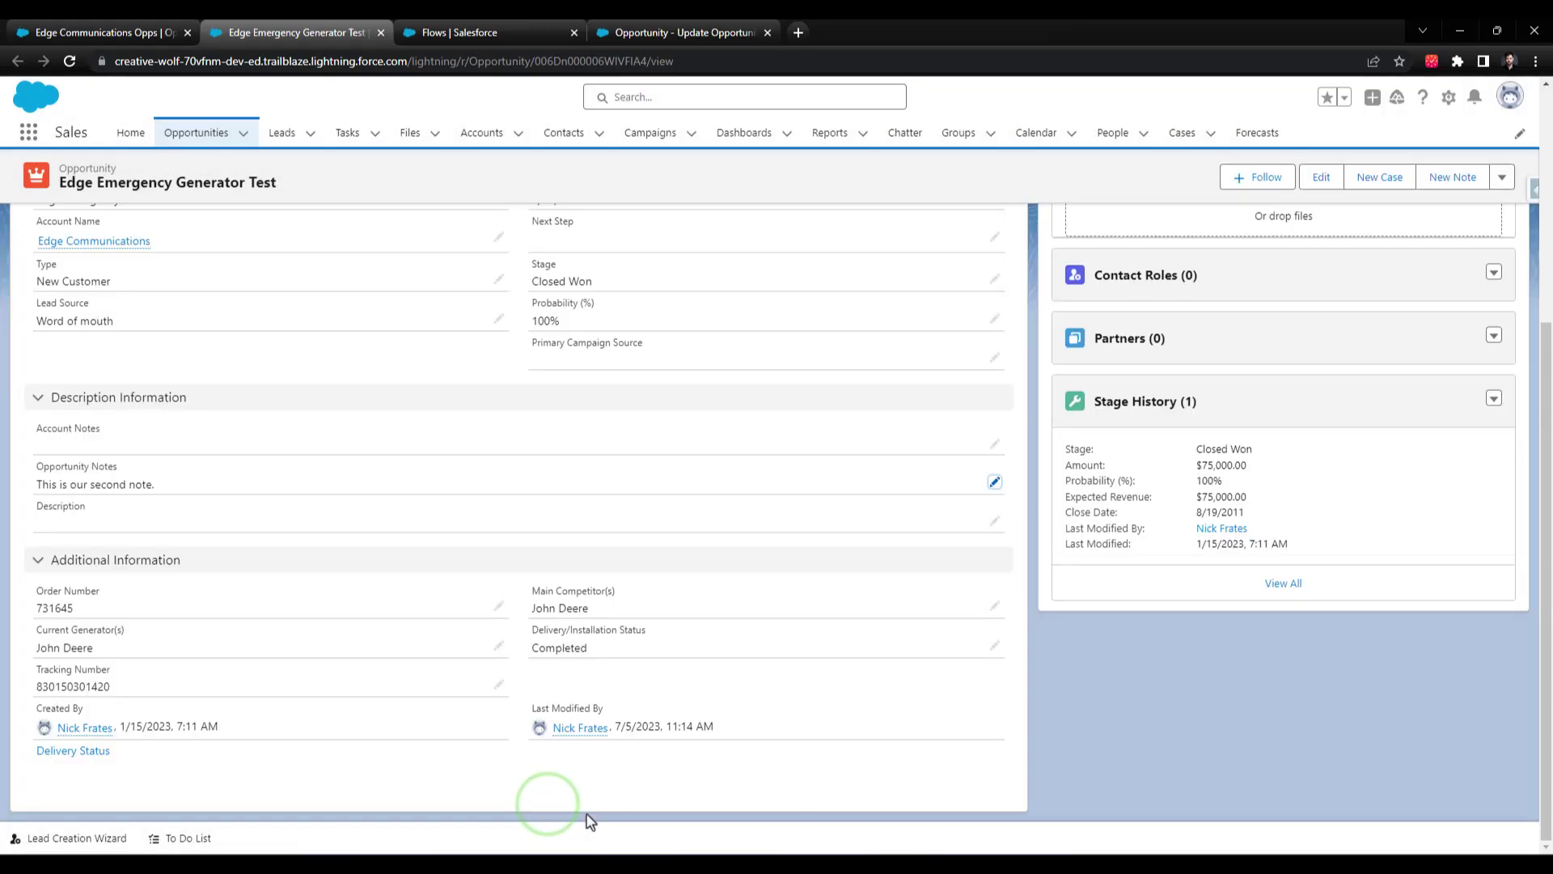
click(134, 32)
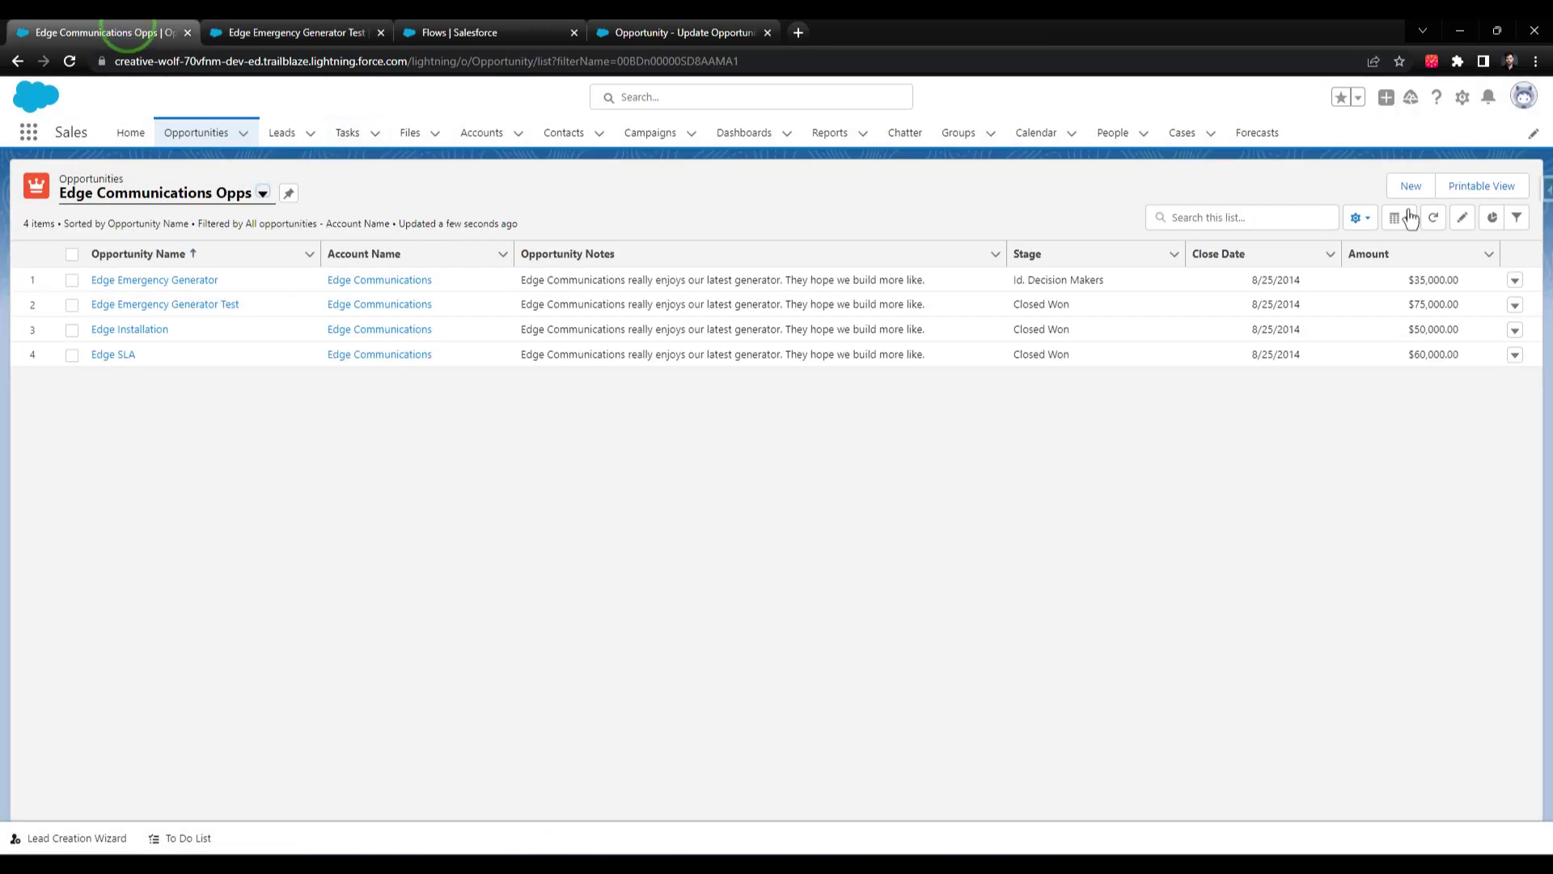
click(1433, 217)
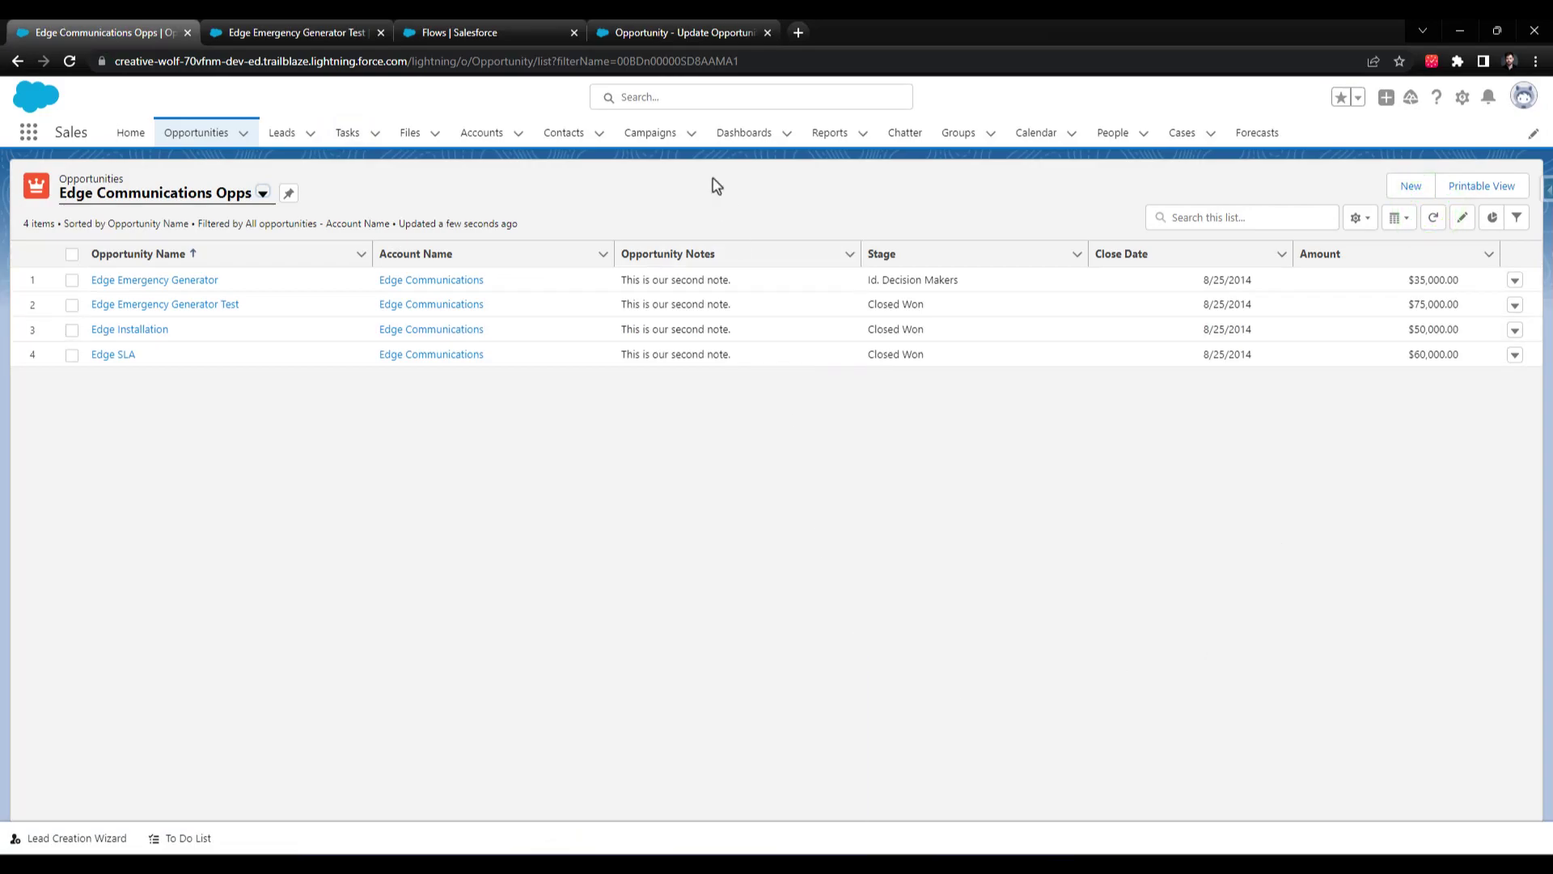